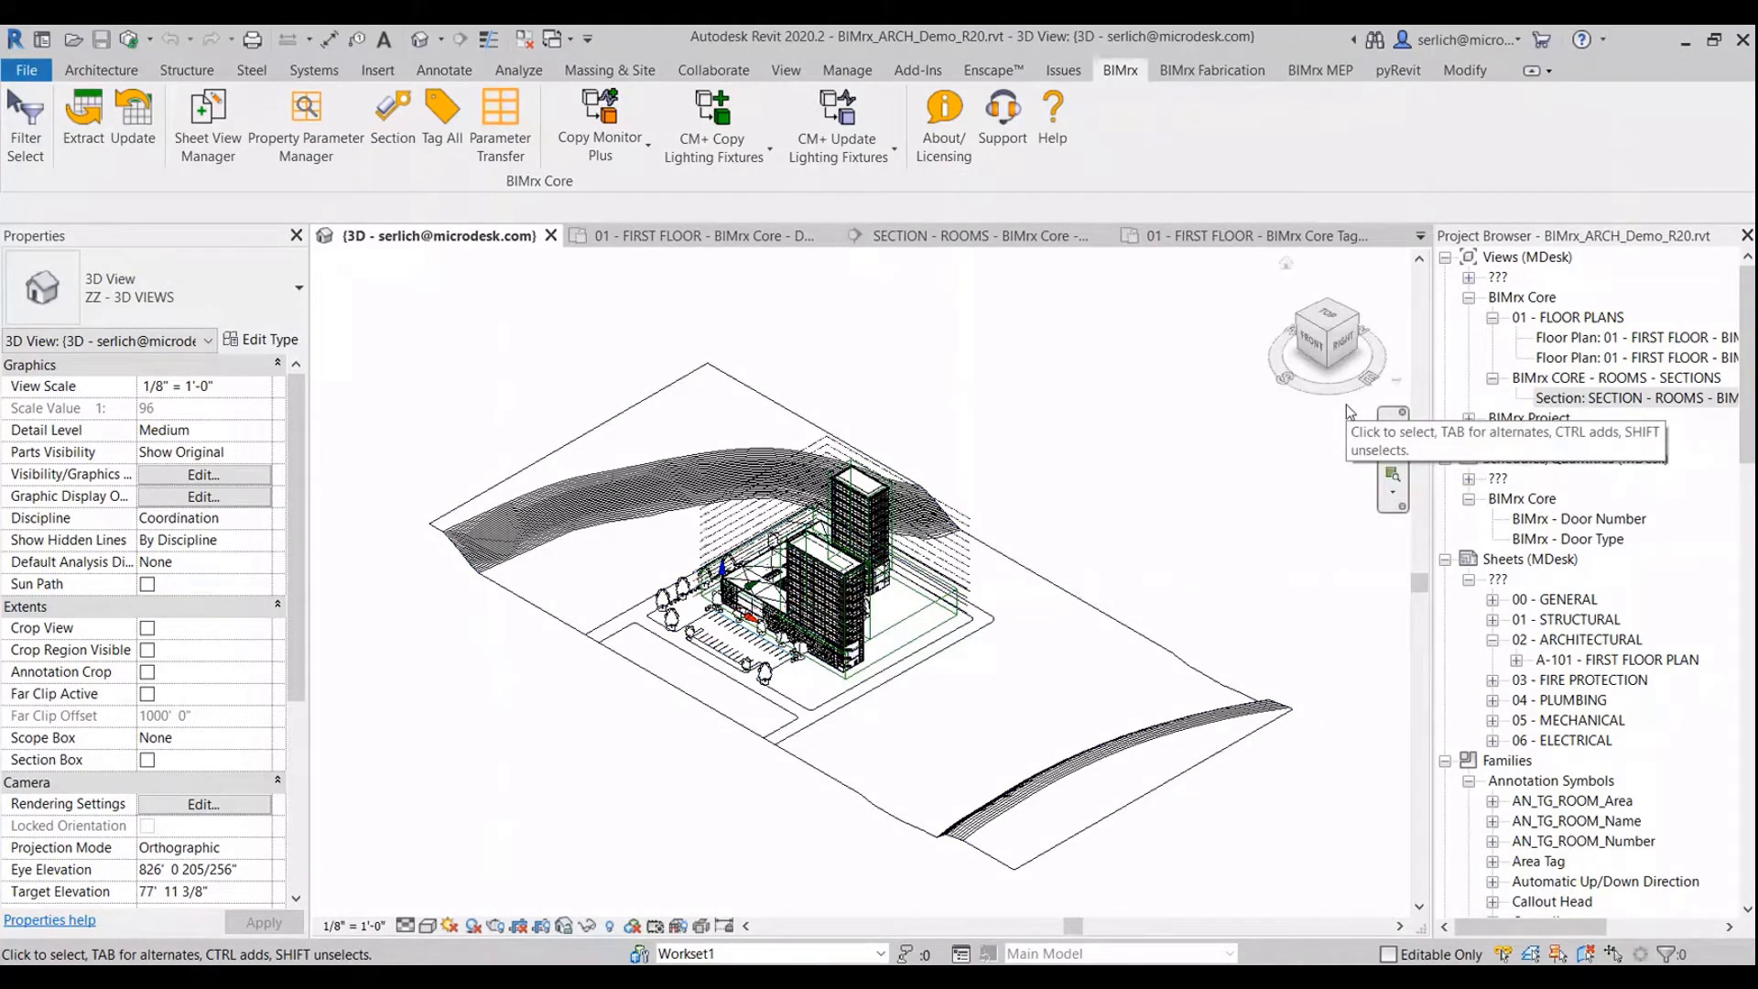
{"action": "scroll", "coordinate": [952, 457], "scroll_direction": "up", "scroll_amount": 3}
{"action": "middle_click_drag", "start_coordinate": [952, 457], "coordinate": [1230, 398]}
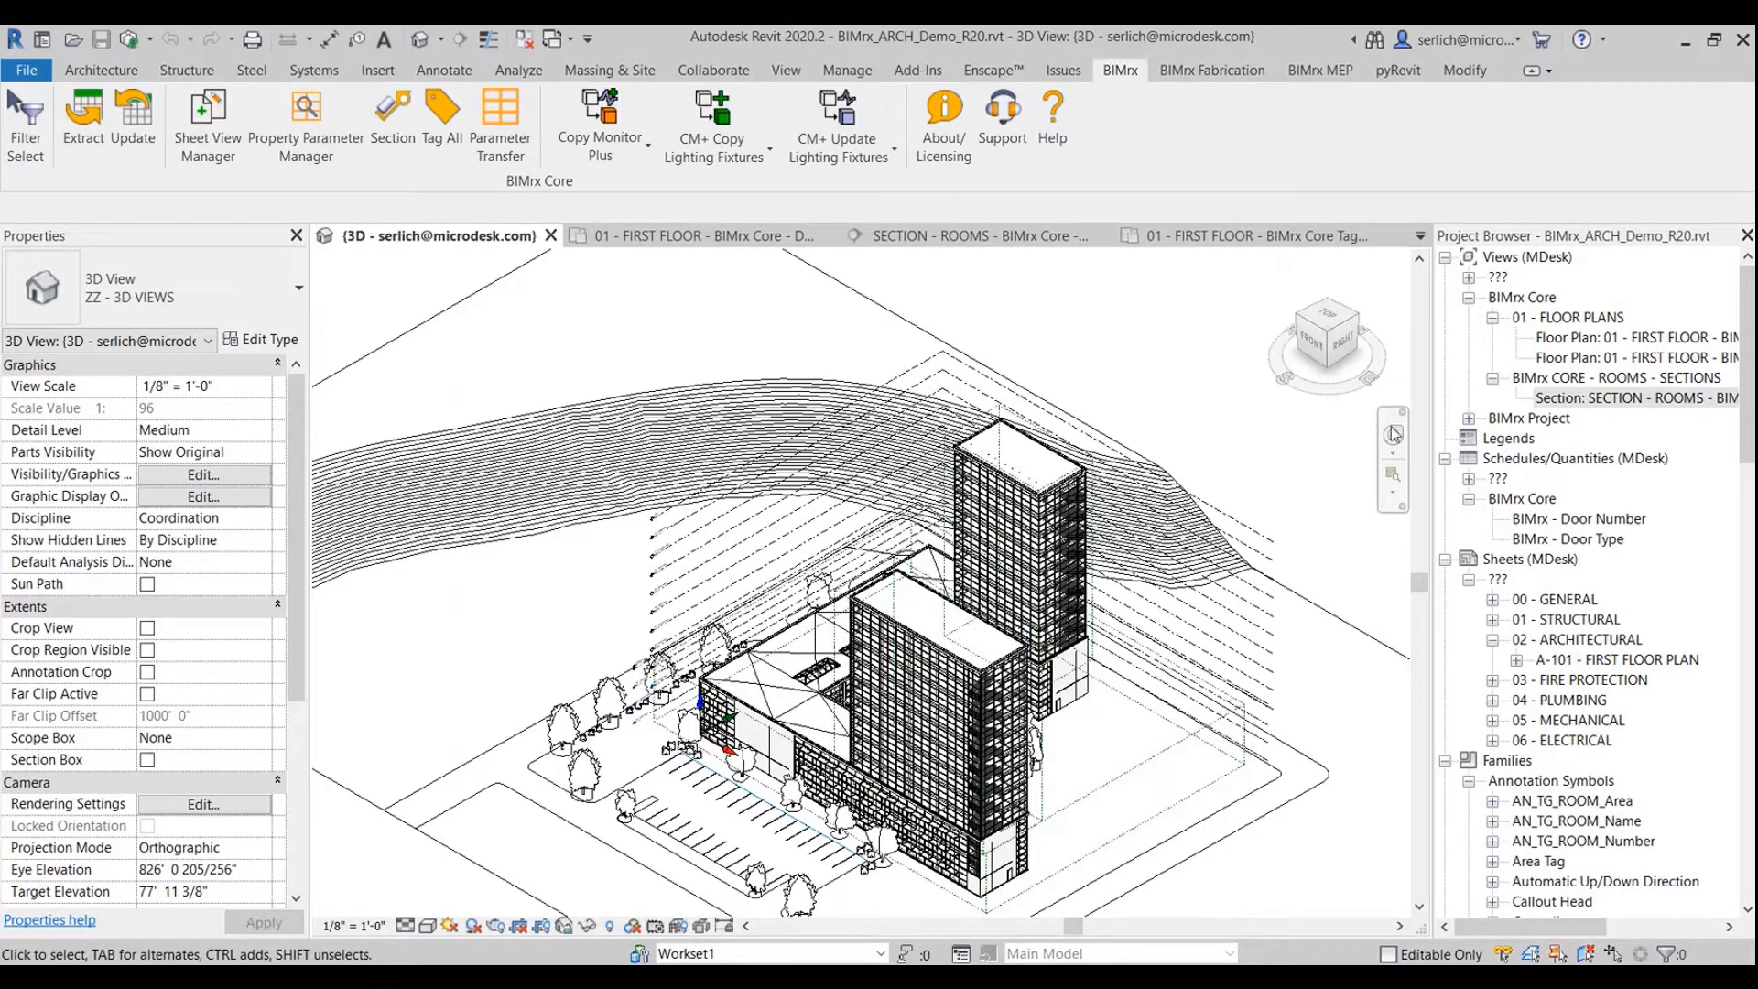
{"action": "middle_click_drag", "start_coordinate": [1238, 438], "coordinate": [1233, 496]}
{"action": "scroll", "coordinate": [1233, 496], "scroll_direction": "down", "scroll_amount": 1}
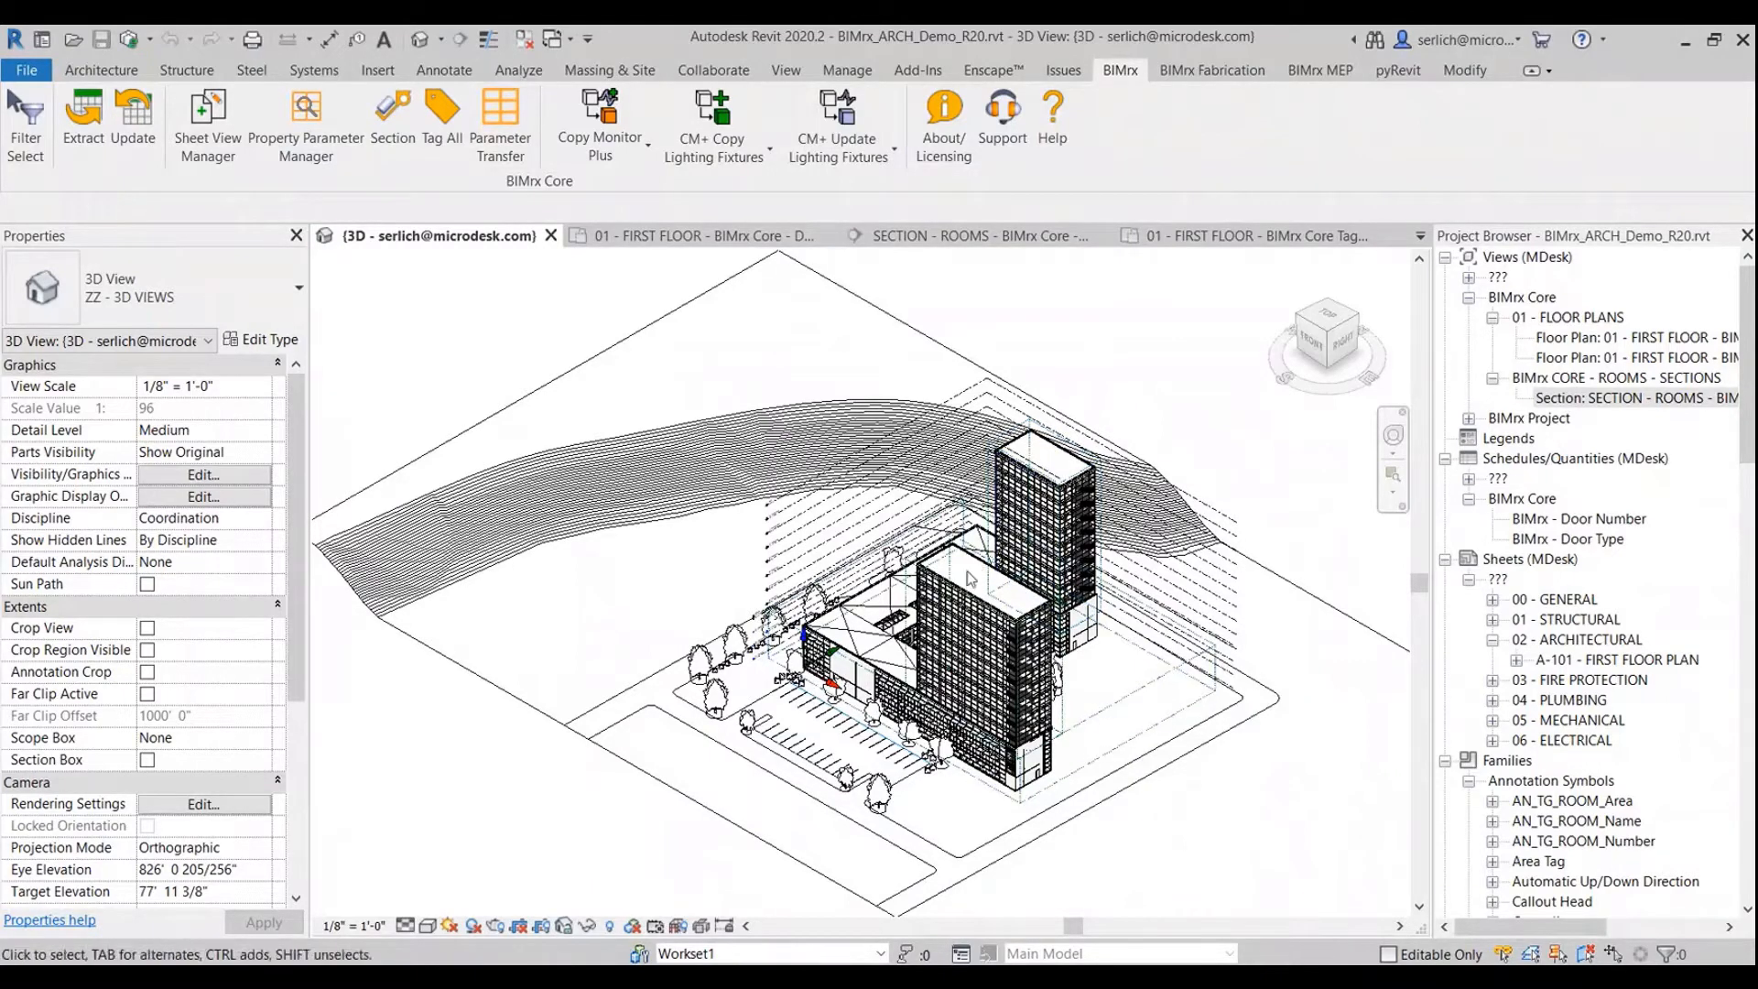
{"action": "left_click", "coordinate": [1029, 441]}
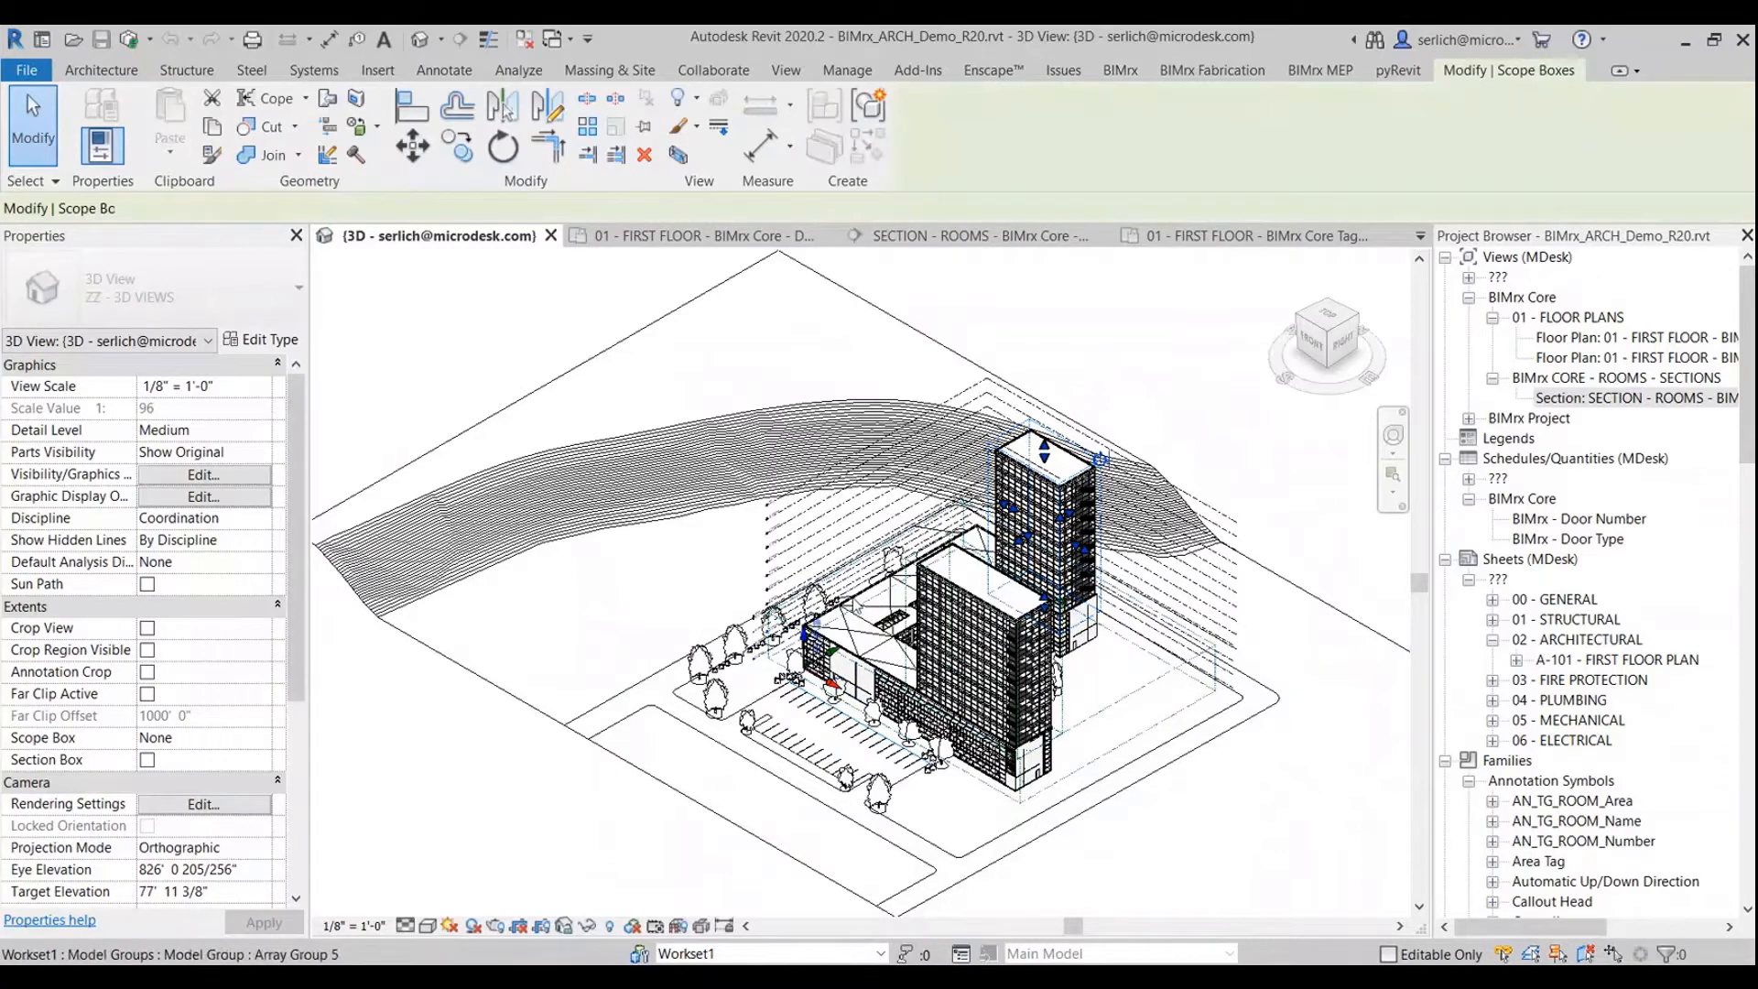
{"action": "left_click", "coordinate": [1135, 378]}
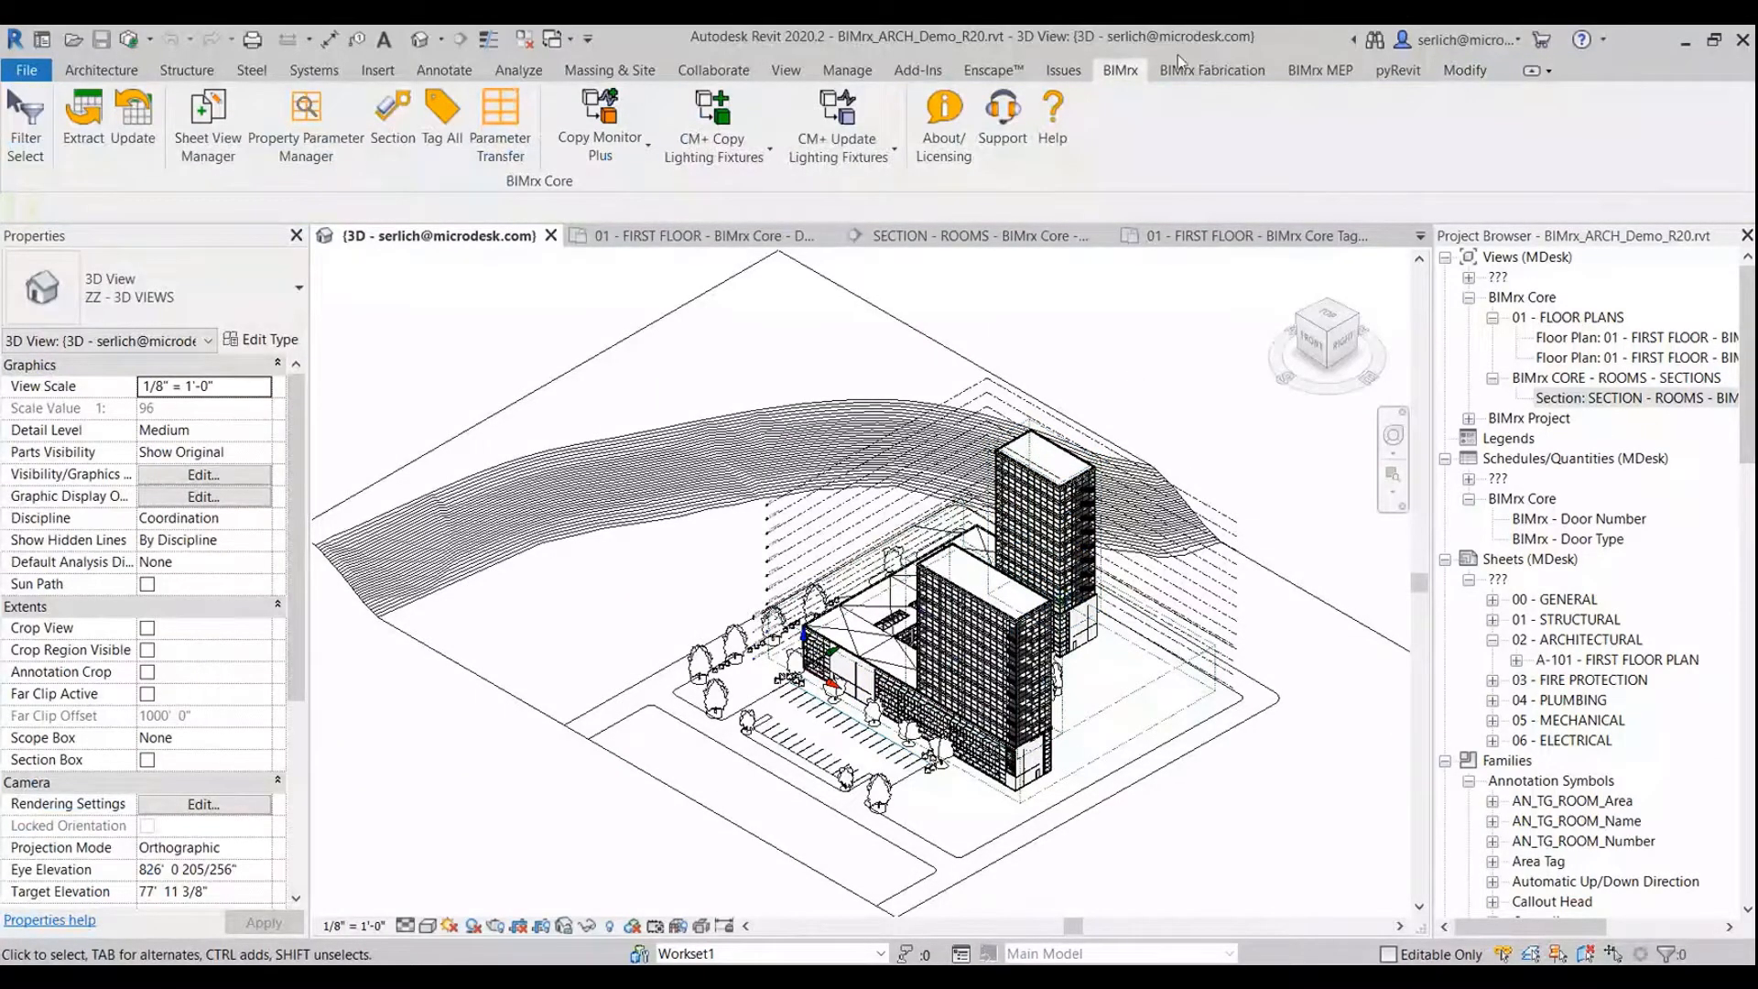
Step: Open the BIMrx Sheet and View Manager and set its creation table to views
{"action": "left_click", "coordinate": [202, 130]}
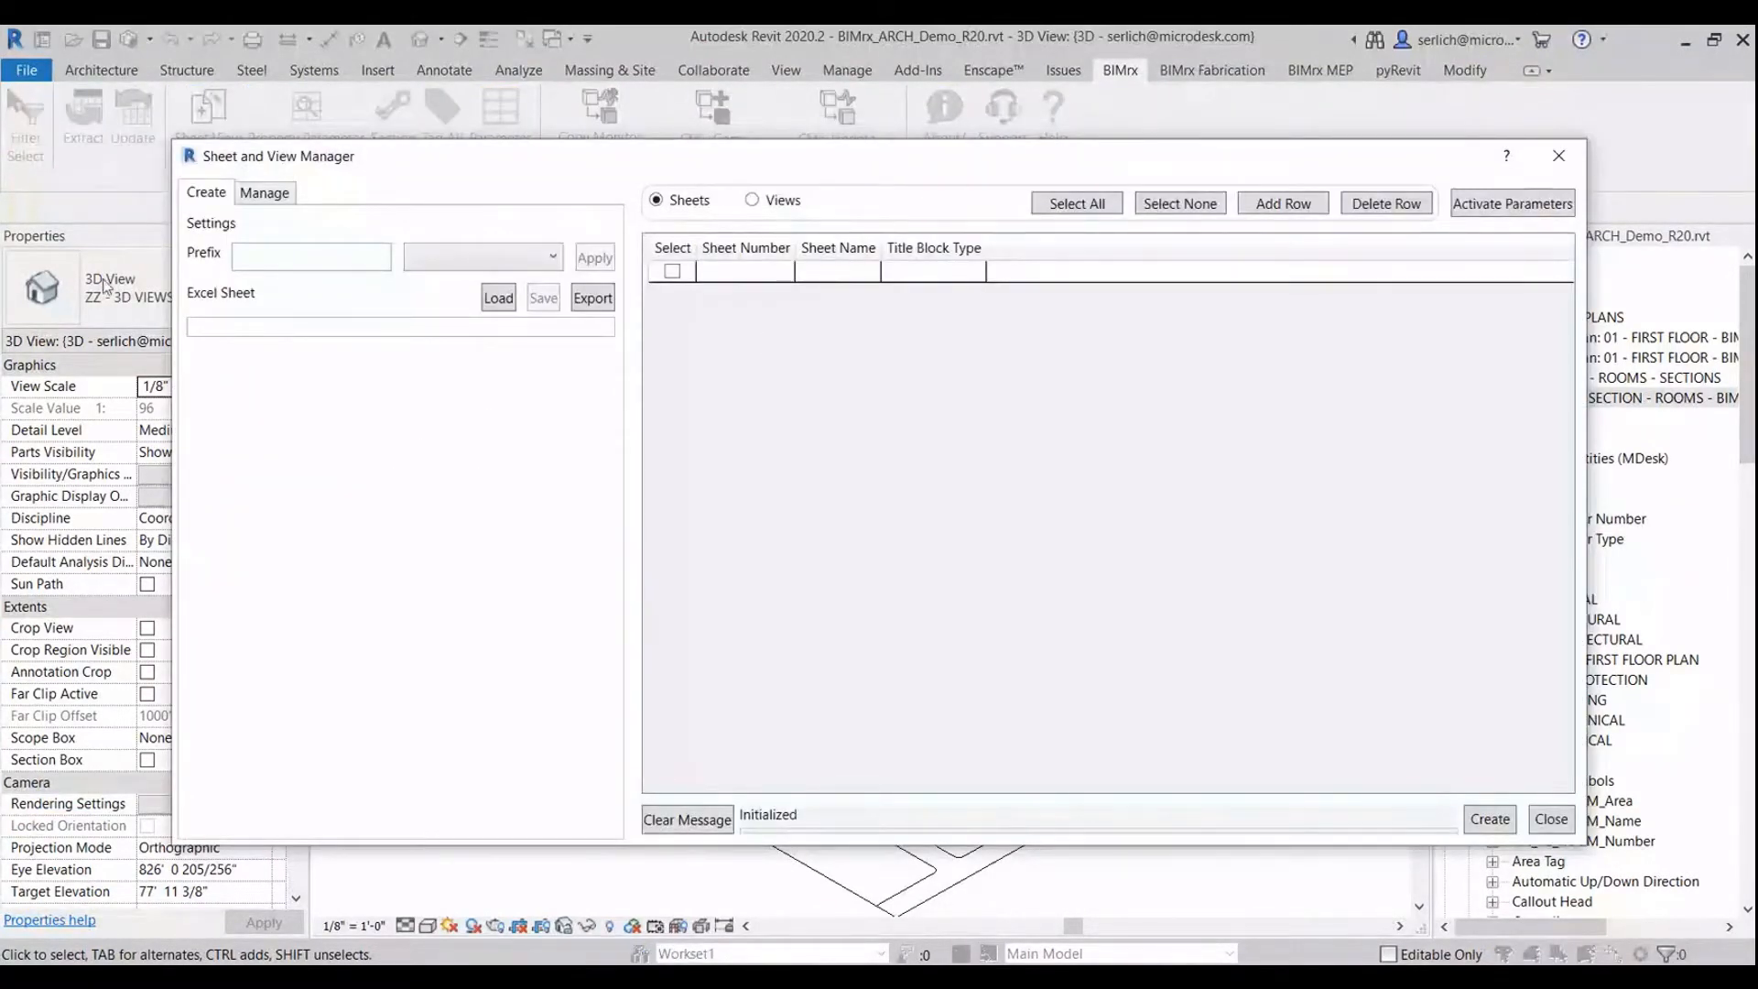
{"action": "left_click_drag", "start_coordinate": [883, 165], "coordinate": [906, 138]}
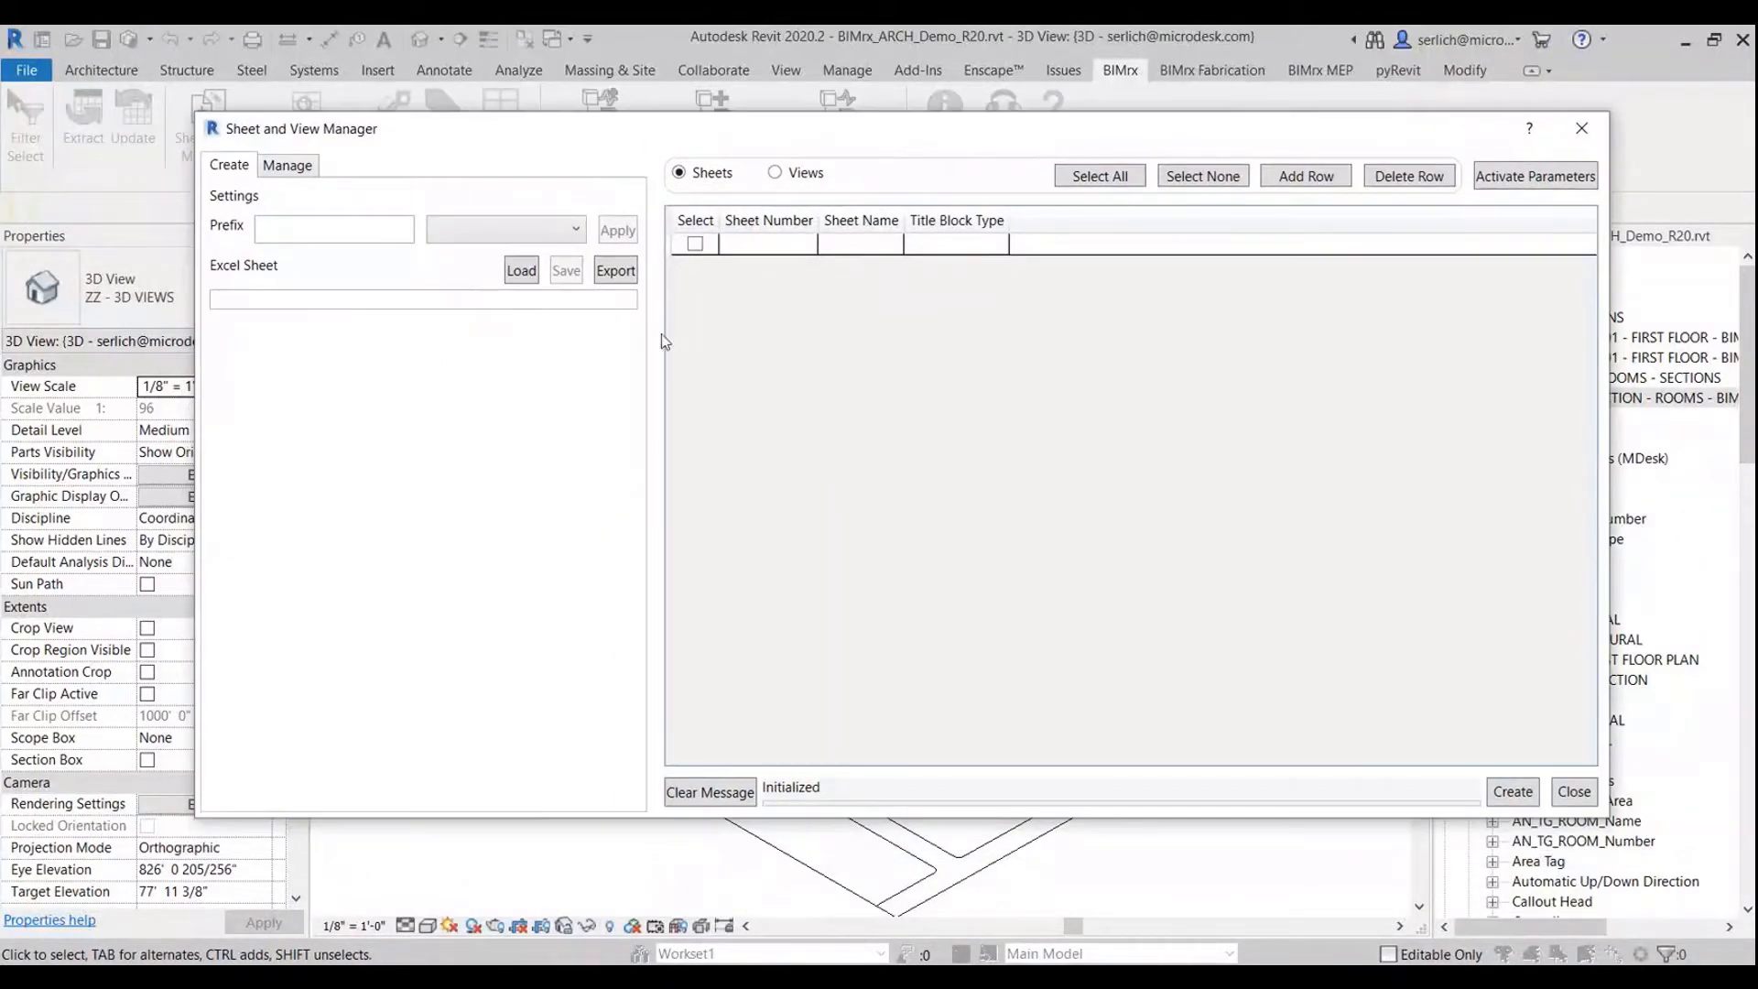
{"action": "left_click", "coordinate": [761, 245]}
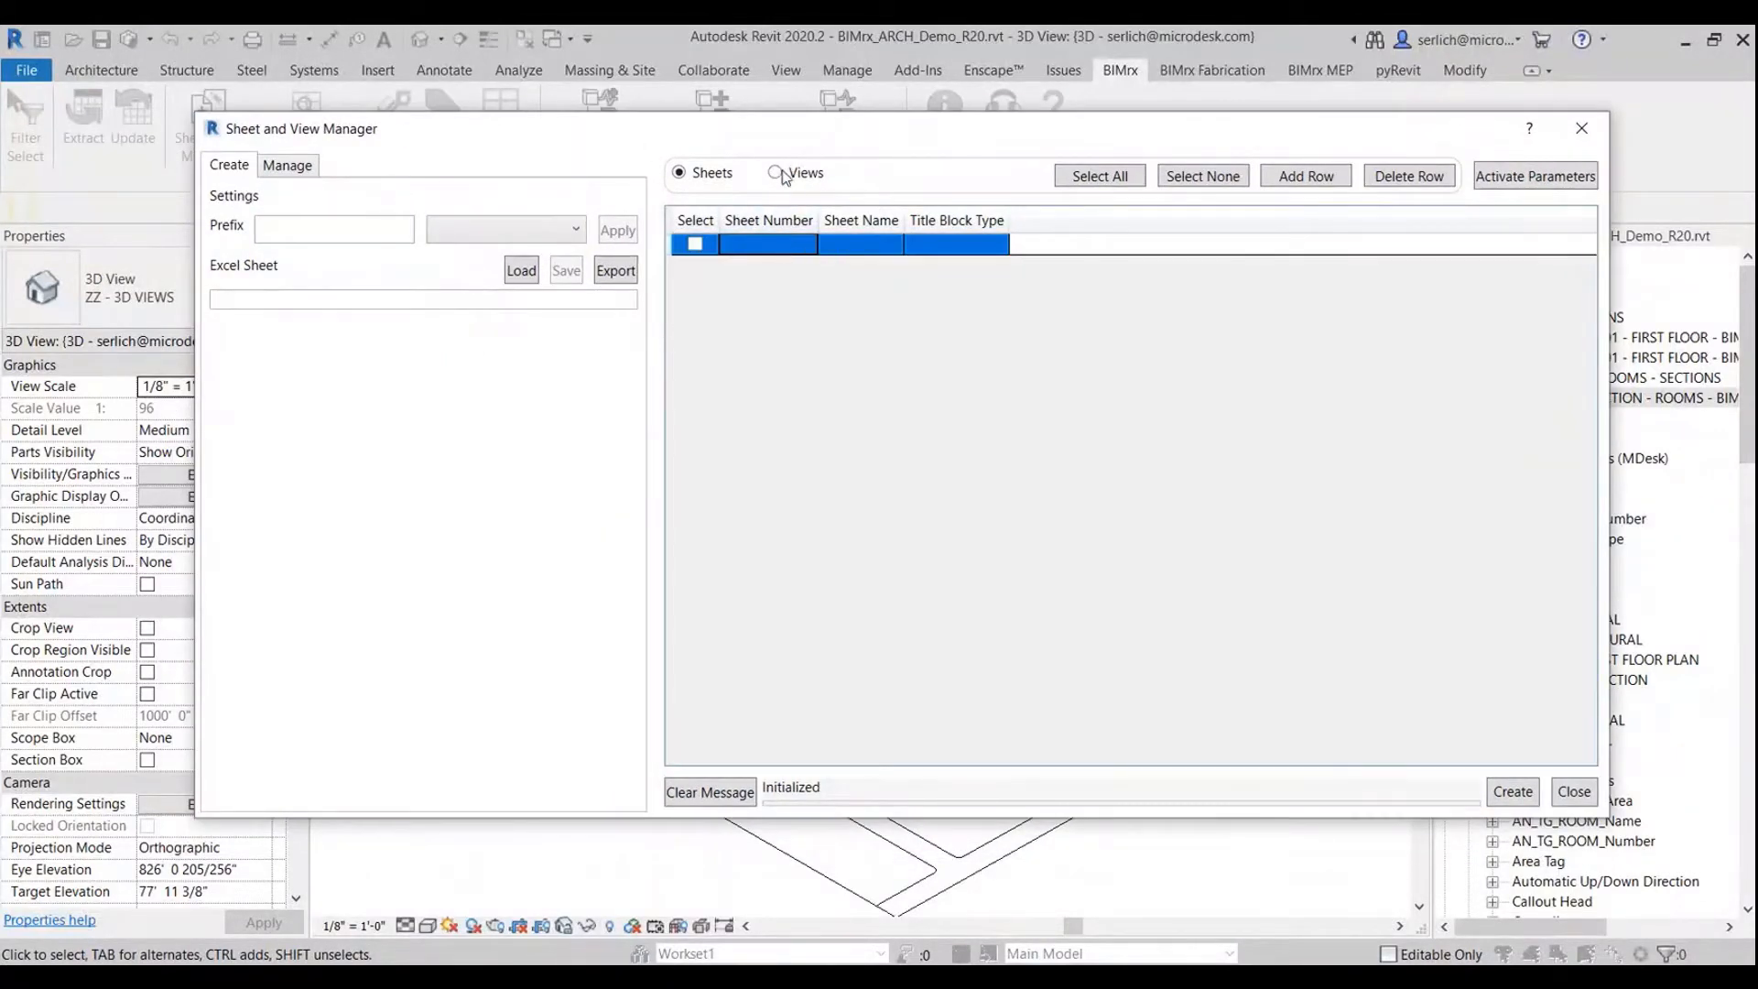
{"action": "left_click", "coordinate": [778, 172]}
{"action": "left_click", "coordinate": [786, 244]}
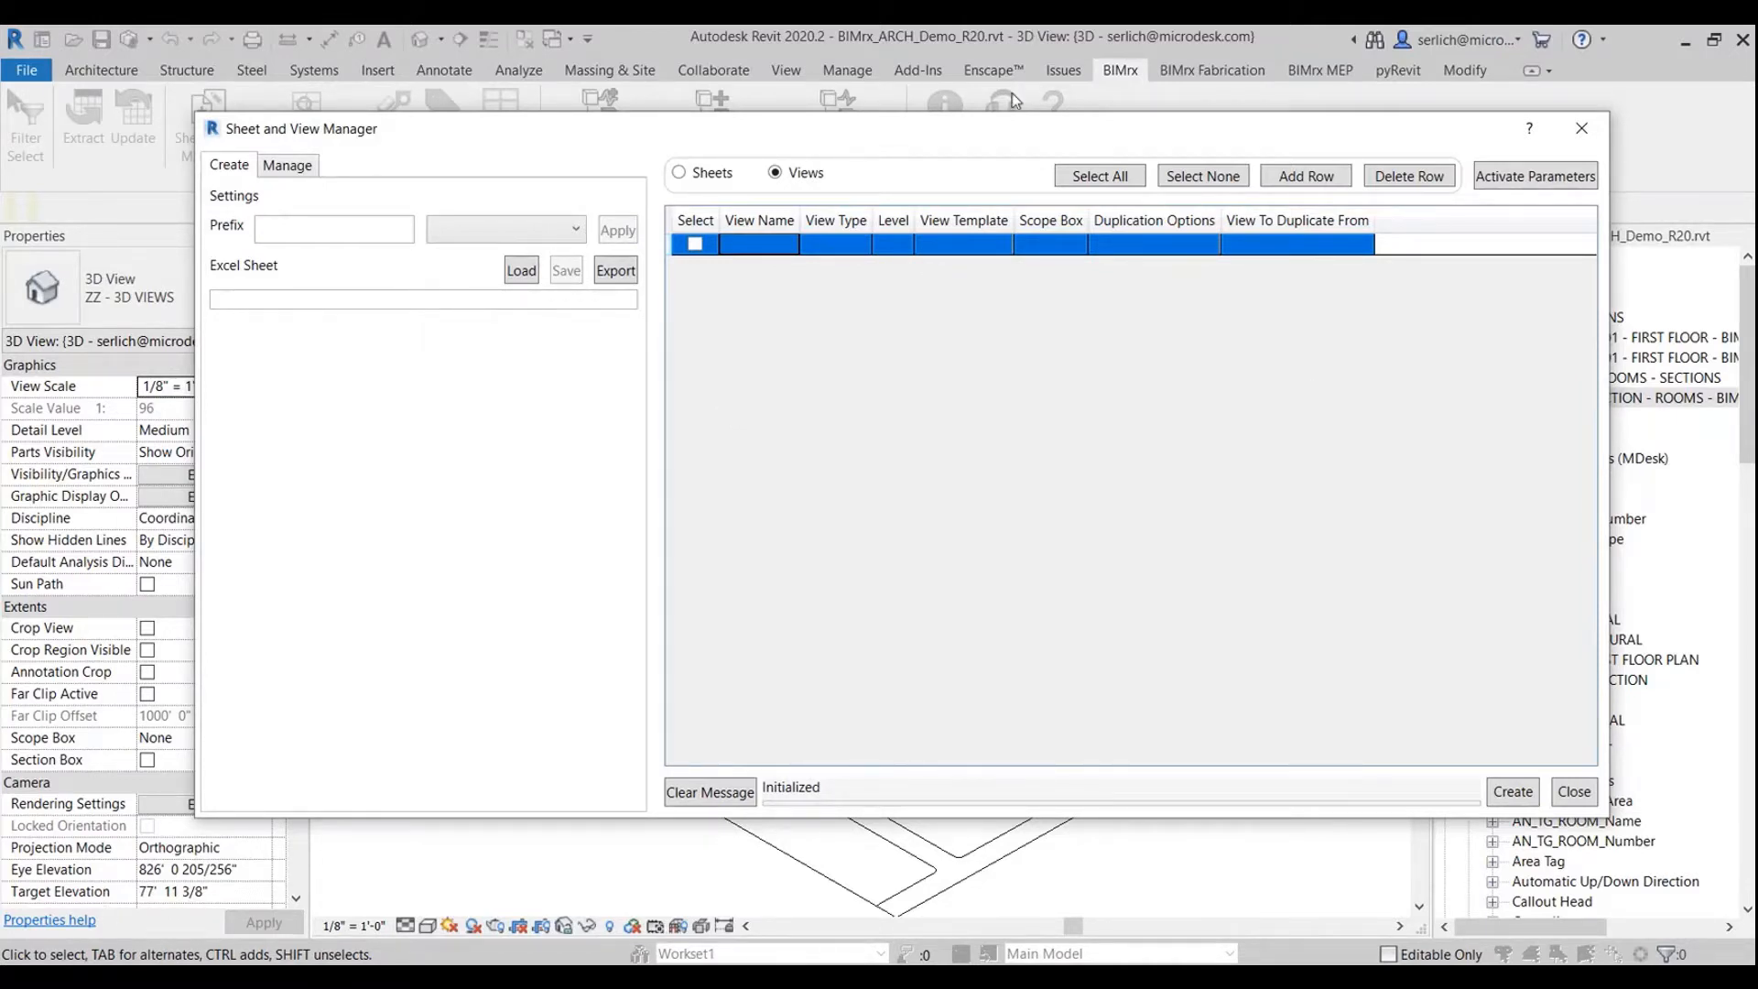
Step: Export the project's sheet and view data to an Excel file in the BIMrx Demo folder on the desktop
{"action": "left_click", "coordinate": [608, 273]}
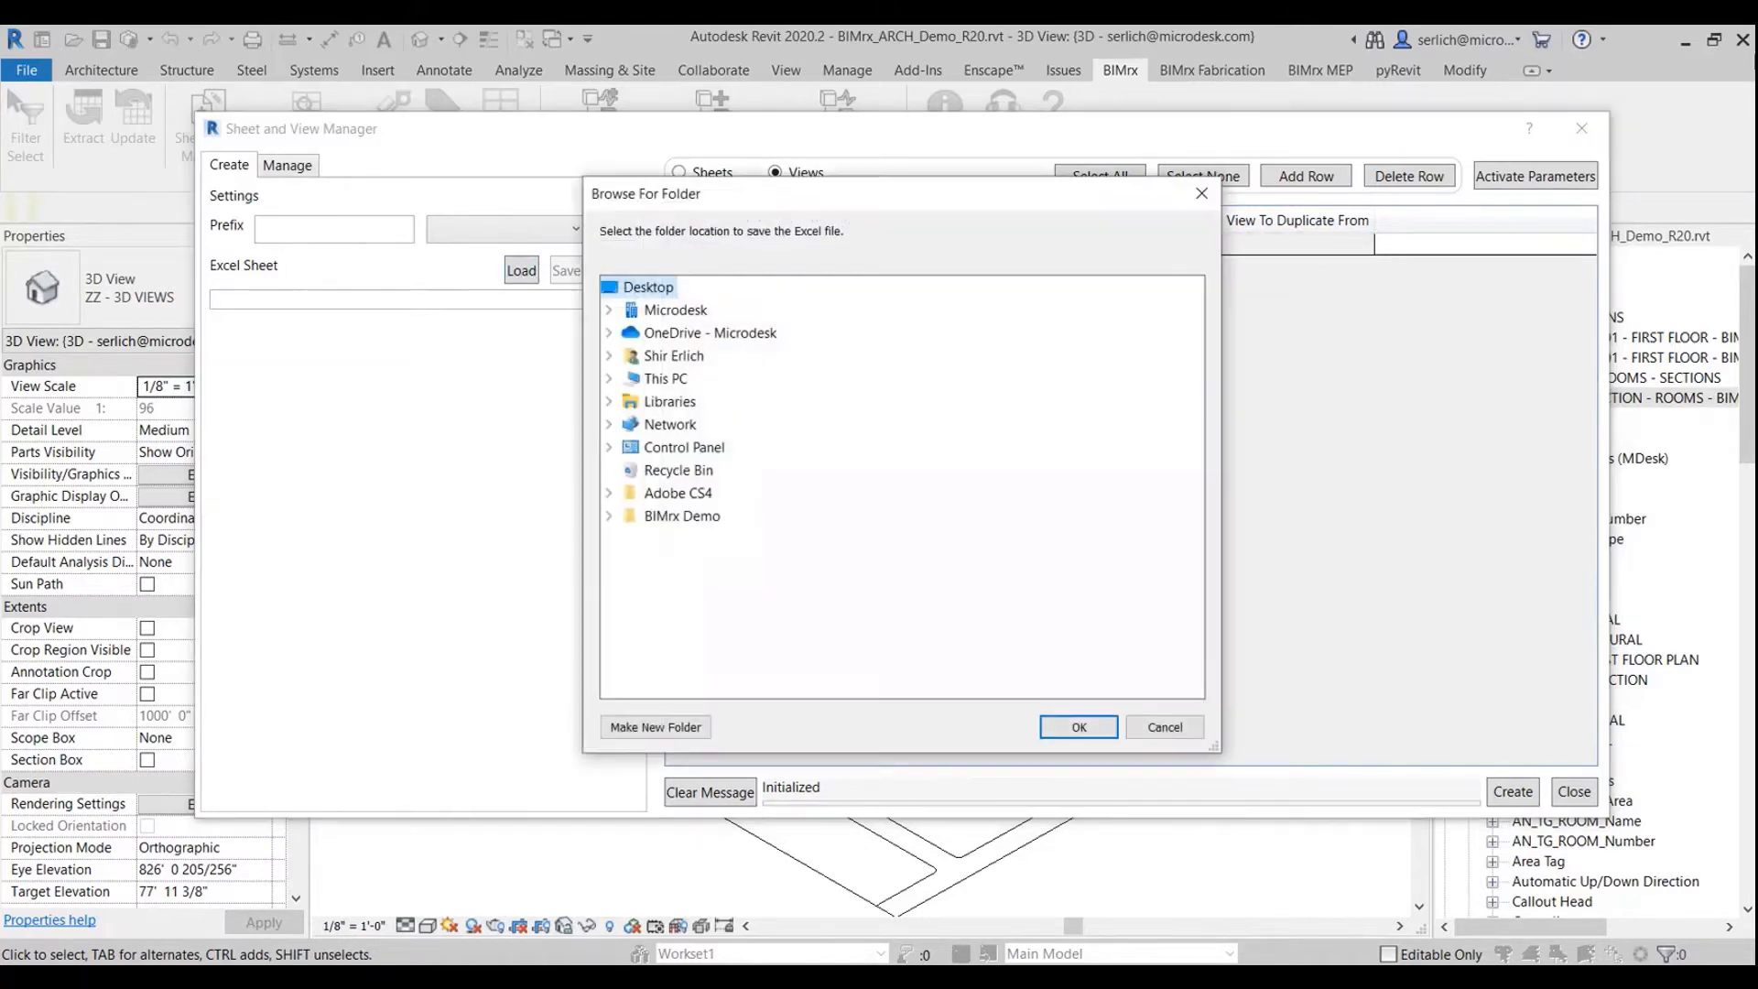
{"action": "left_click", "coordinate": [668, 515]}
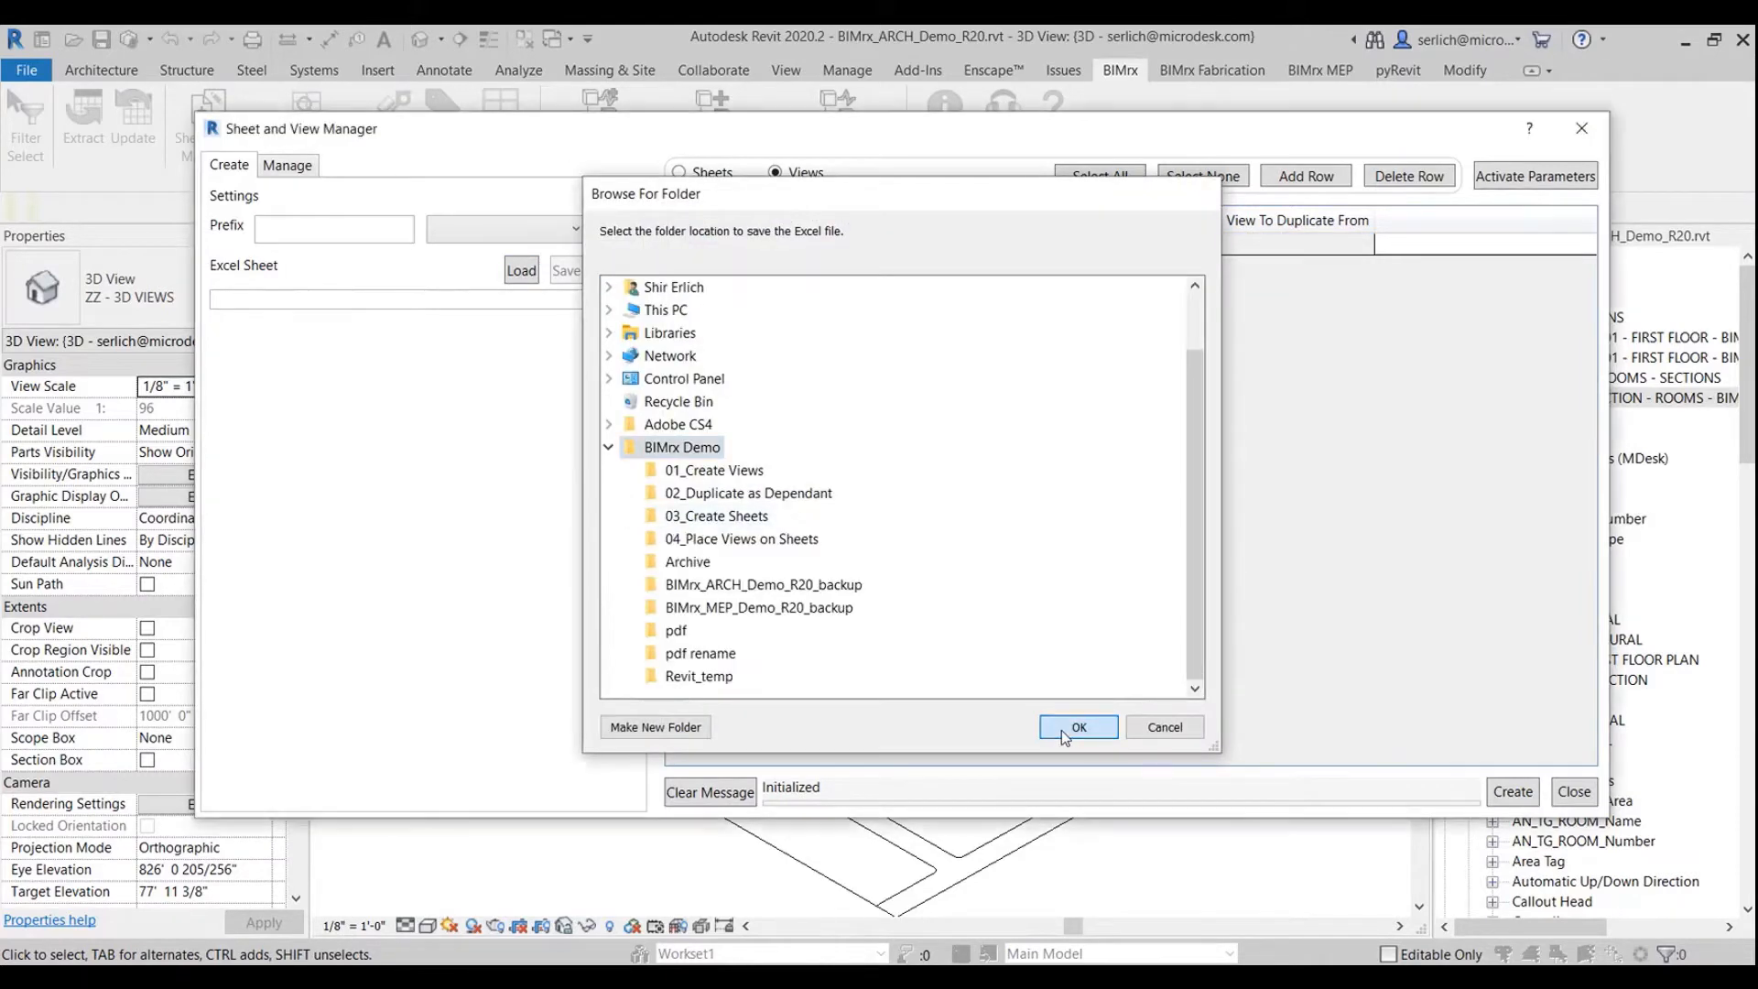
{"action": "left_click", "coordinate": [1062, 729]}
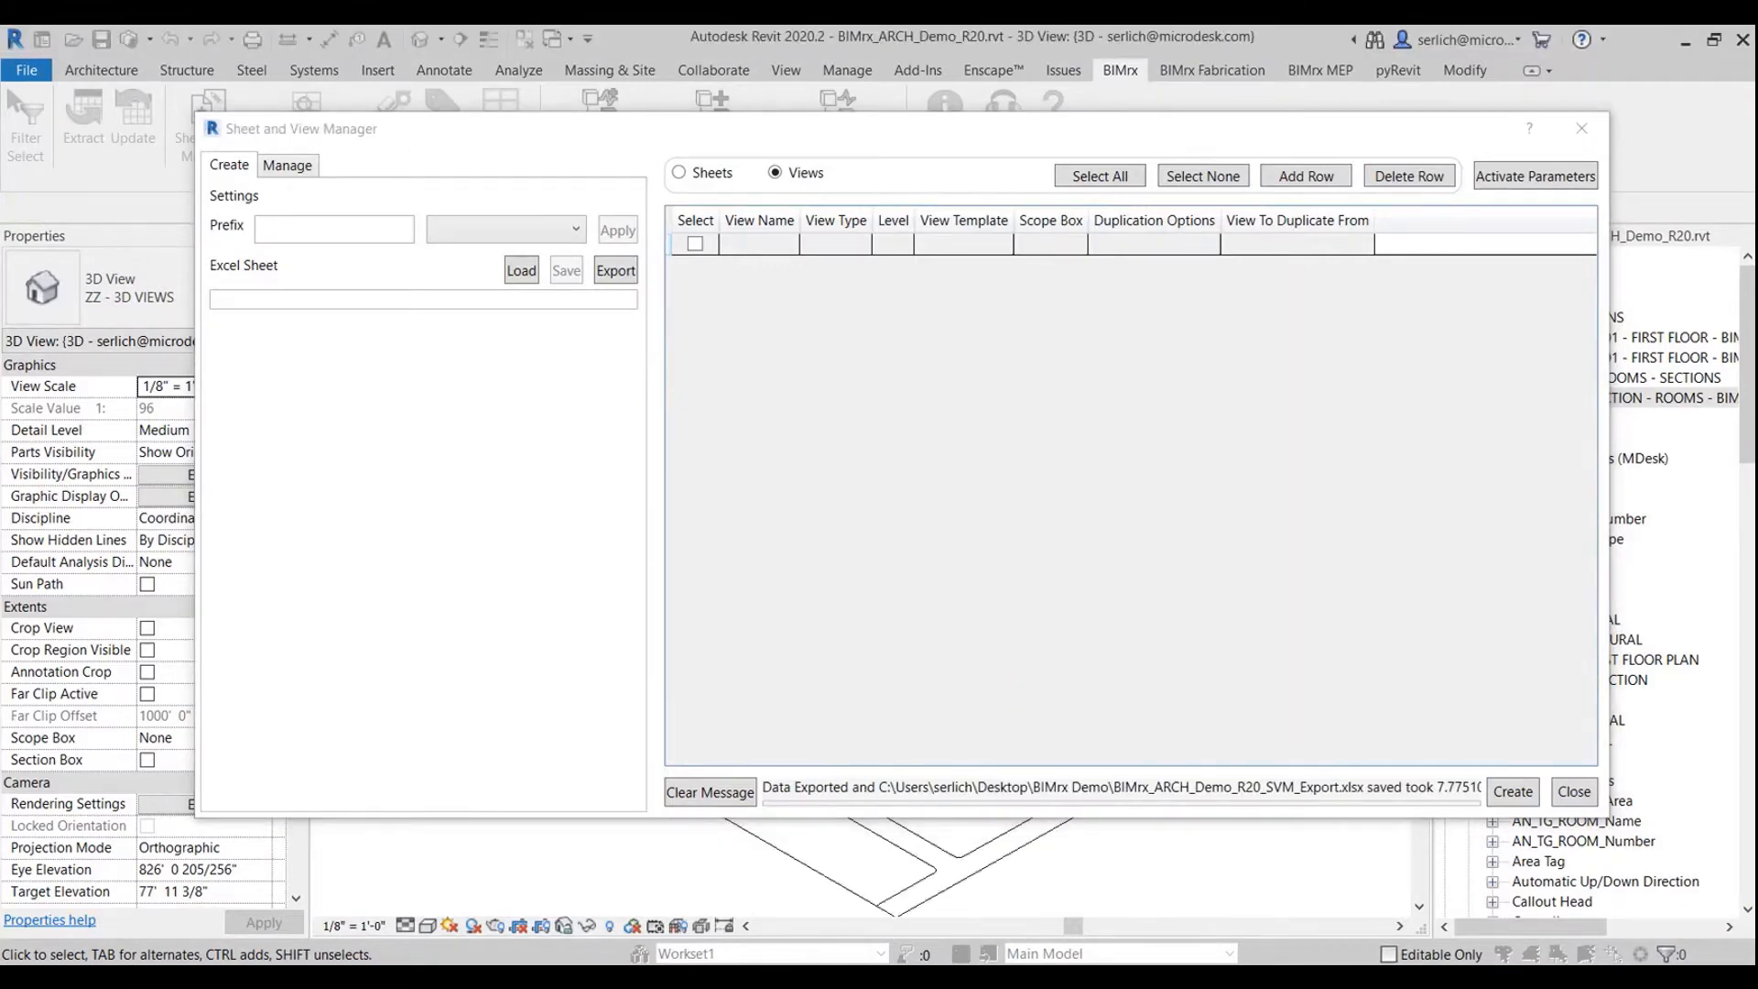
Step: Switch to Excel with the 01 Views_BIMrx_ARCH_Demo_R20_SVM_Export.xlsx workbook and examine the view template names on its Lookups sheet
{"action": "key", "text": "alt+Tab"}
{"action": "left_click", "coordinate": [841, 307]}
{"action": "double_click", "coordinate": [846, 286]}
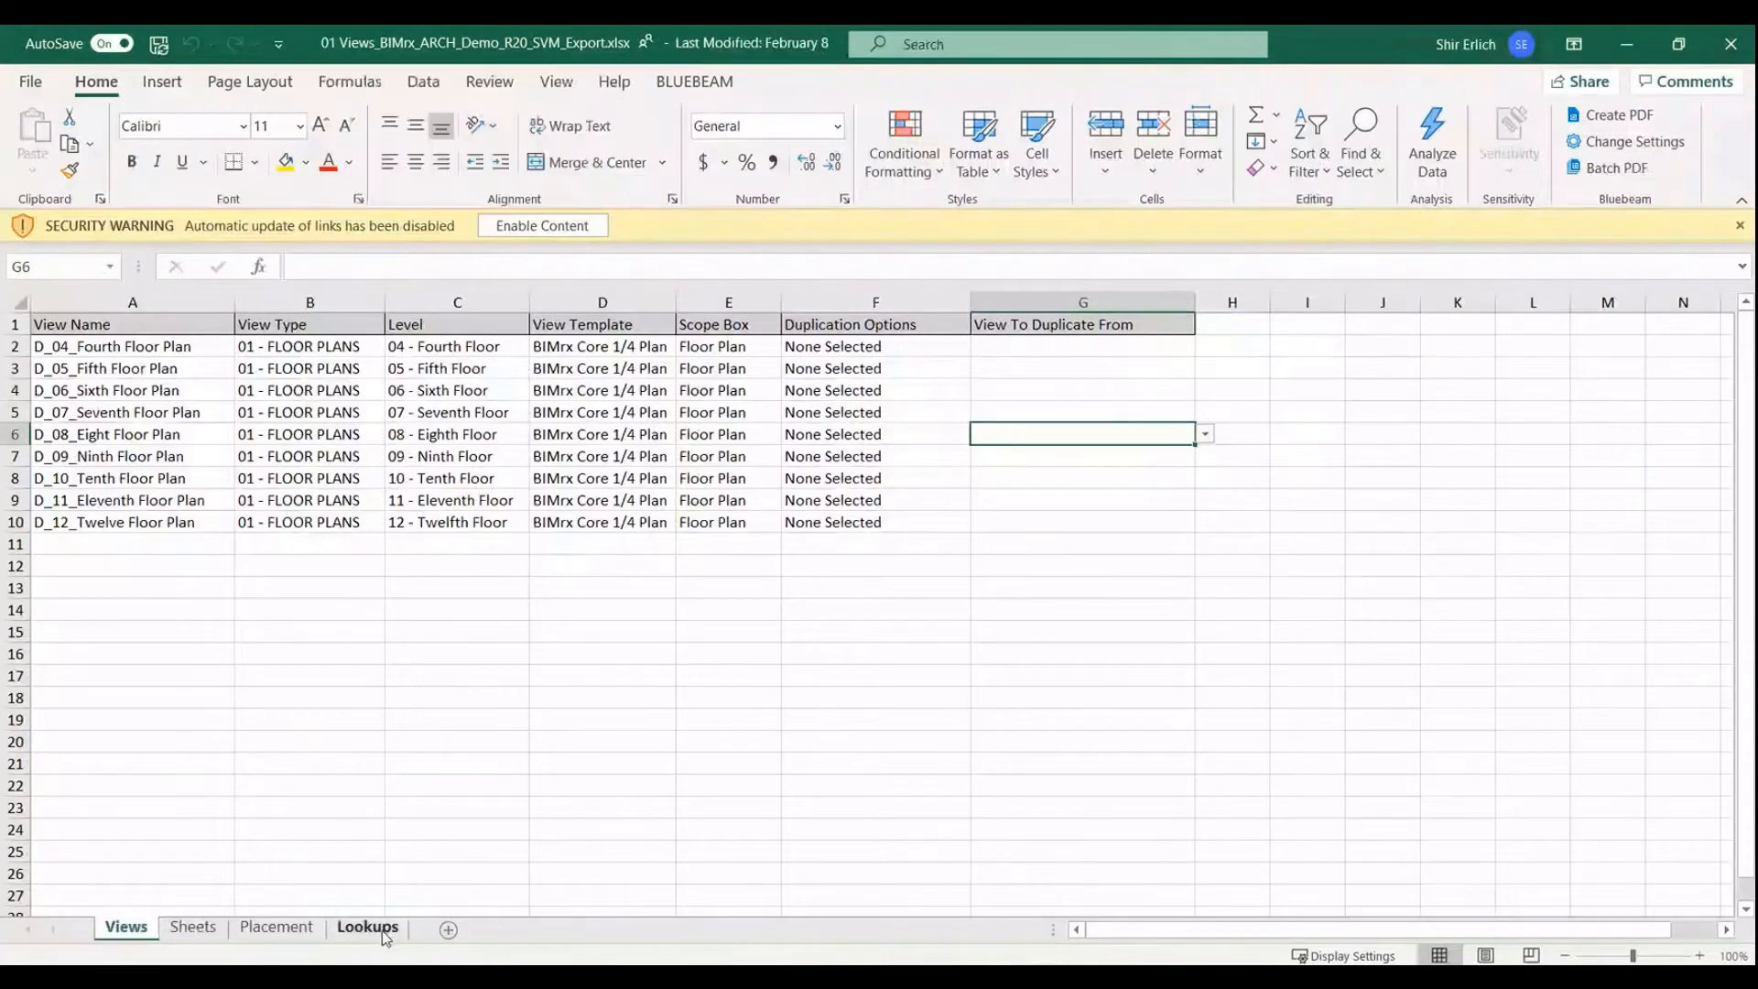
{"action": "left_click", "coordinate": [369, 928]}
{"action": "left_click", "coordinate": [787, 346]}
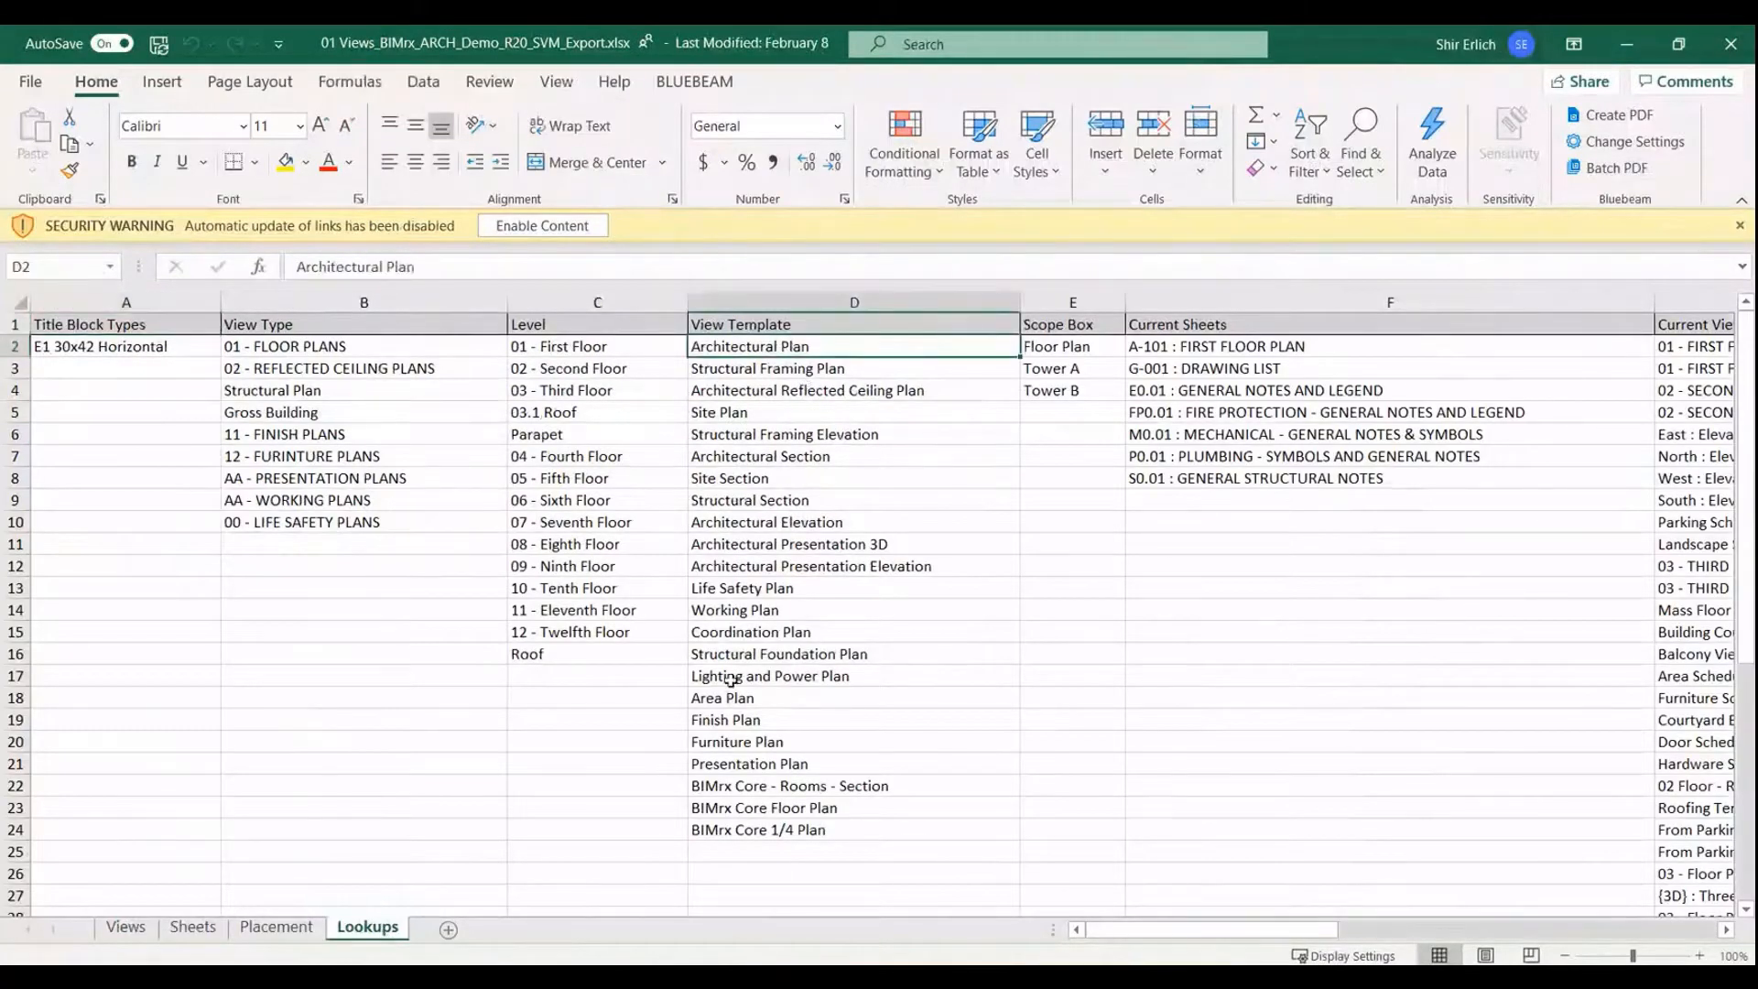
{"action": "left_click_drag", "start_coordinate": [737, 742], "coordinate": [750, 850]}
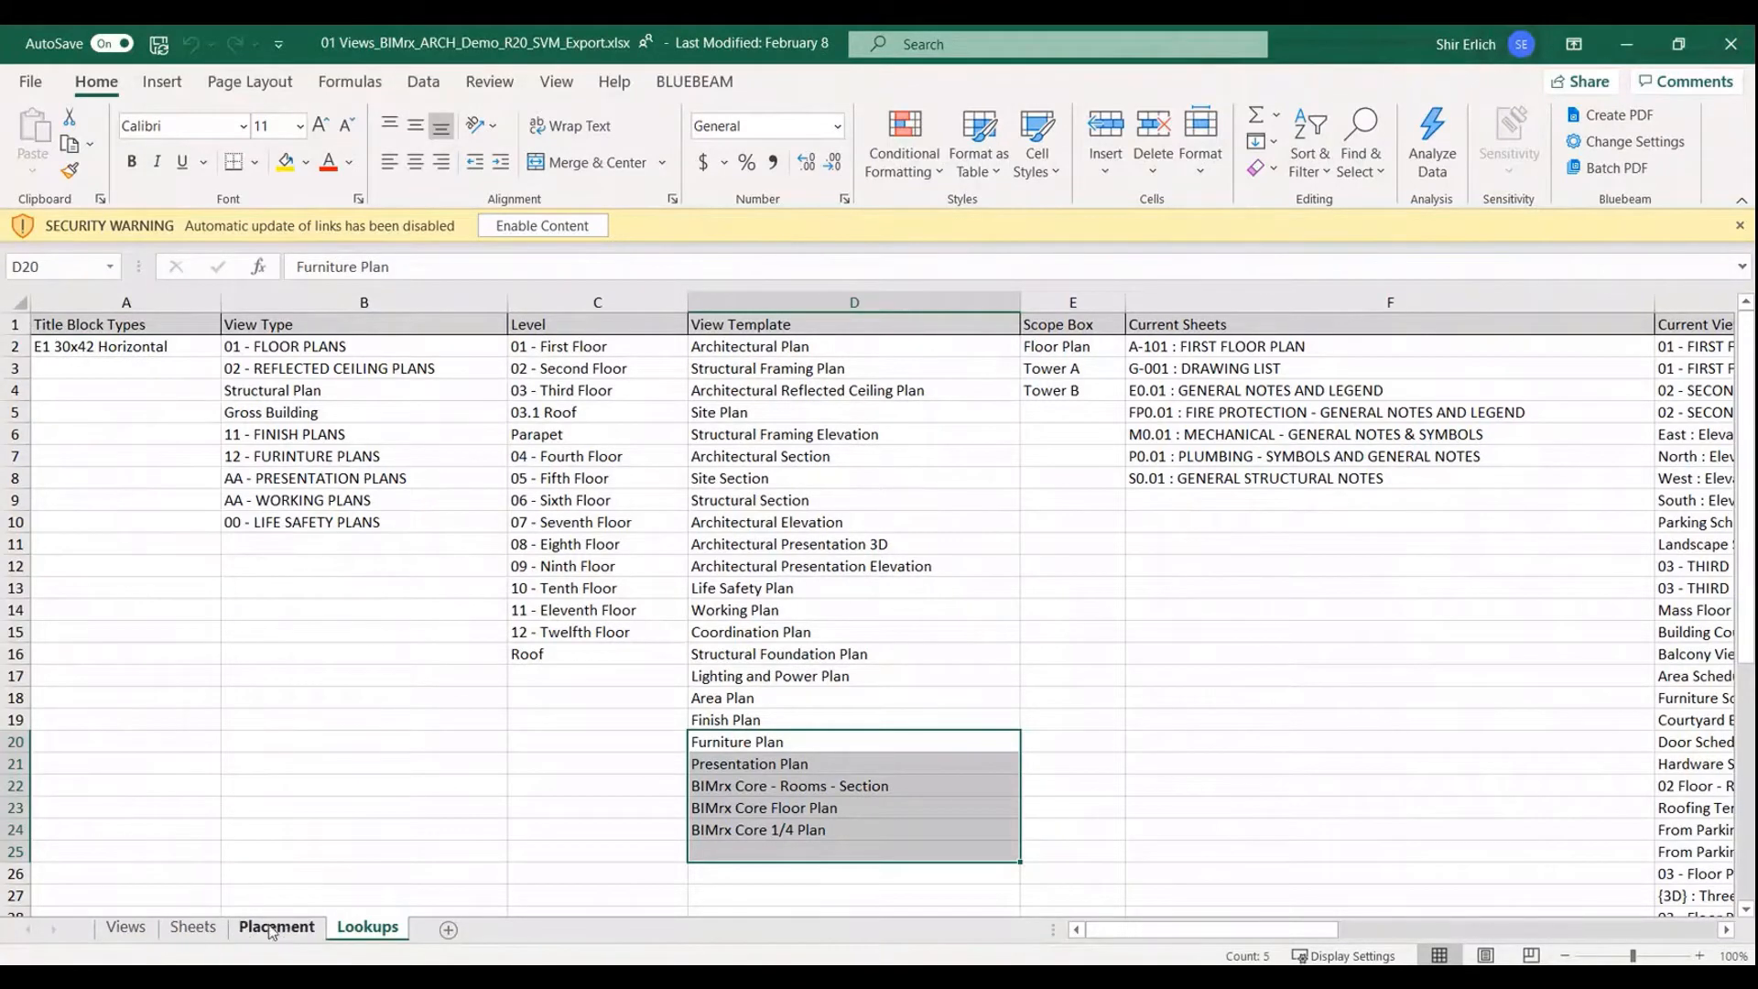
Step: Review the floor plan rows on the workbook's Views sheet, then close the workbook
{"action": "left_click", "coordinate": [147, 934]}
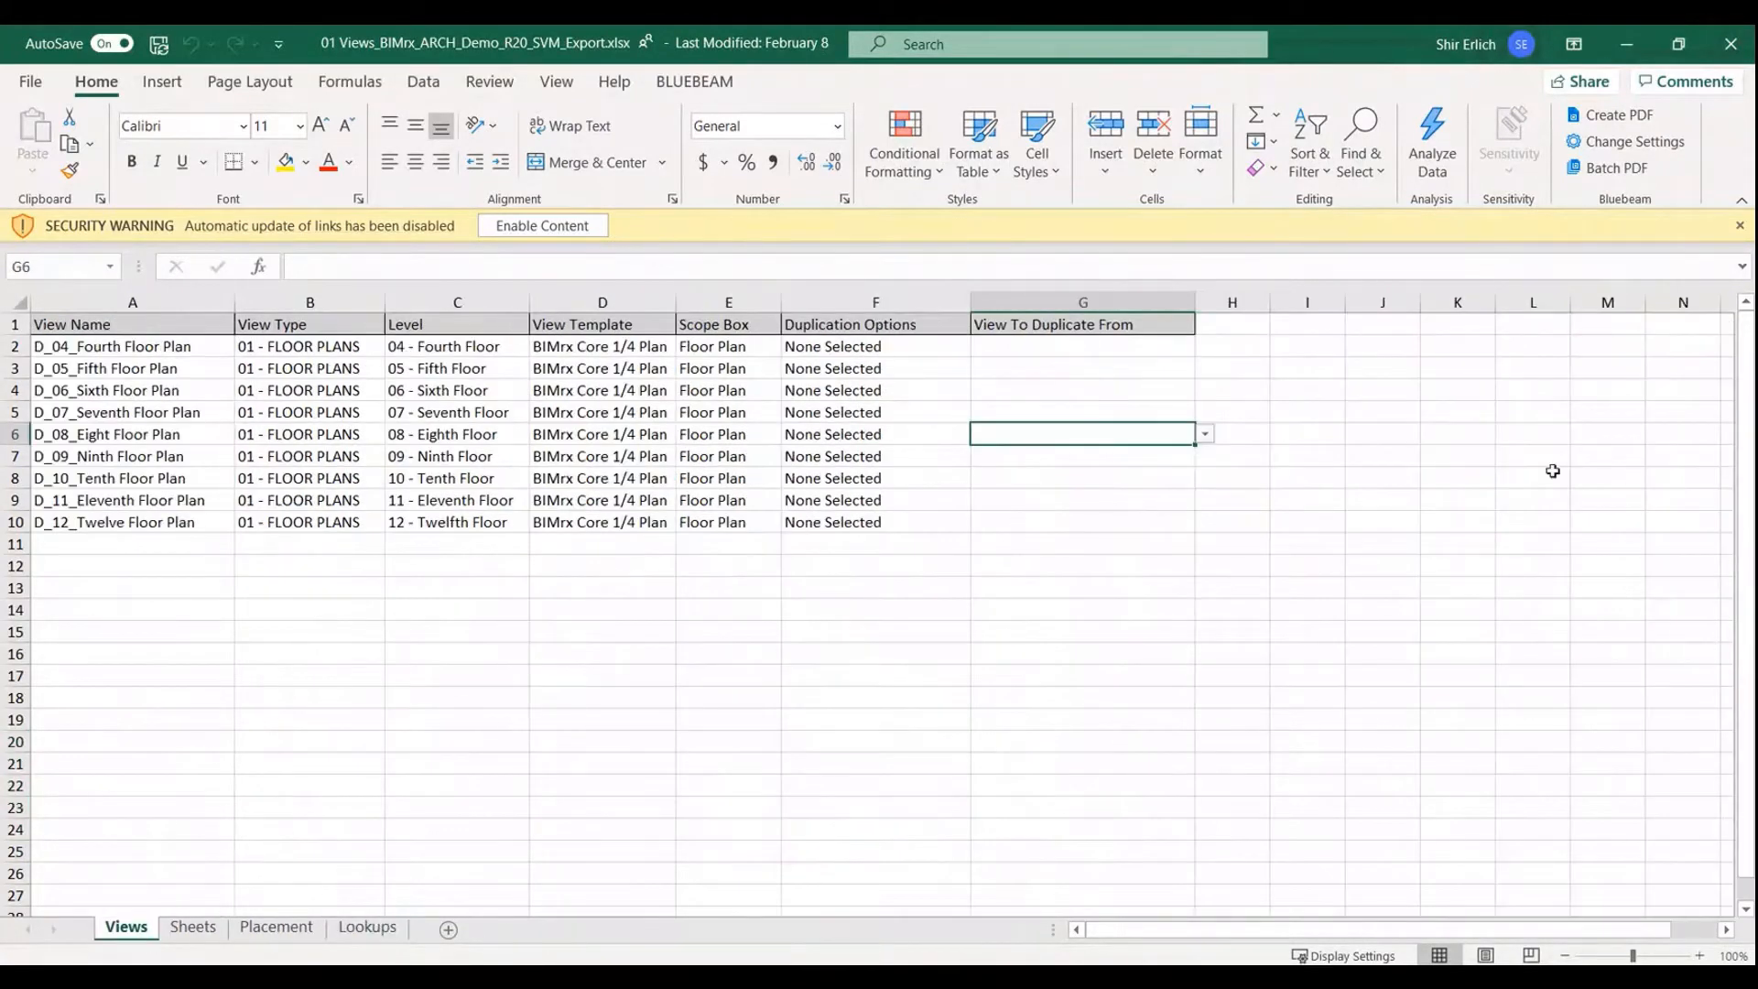
{"action": "left_click", "coordinate": [189, 351]}
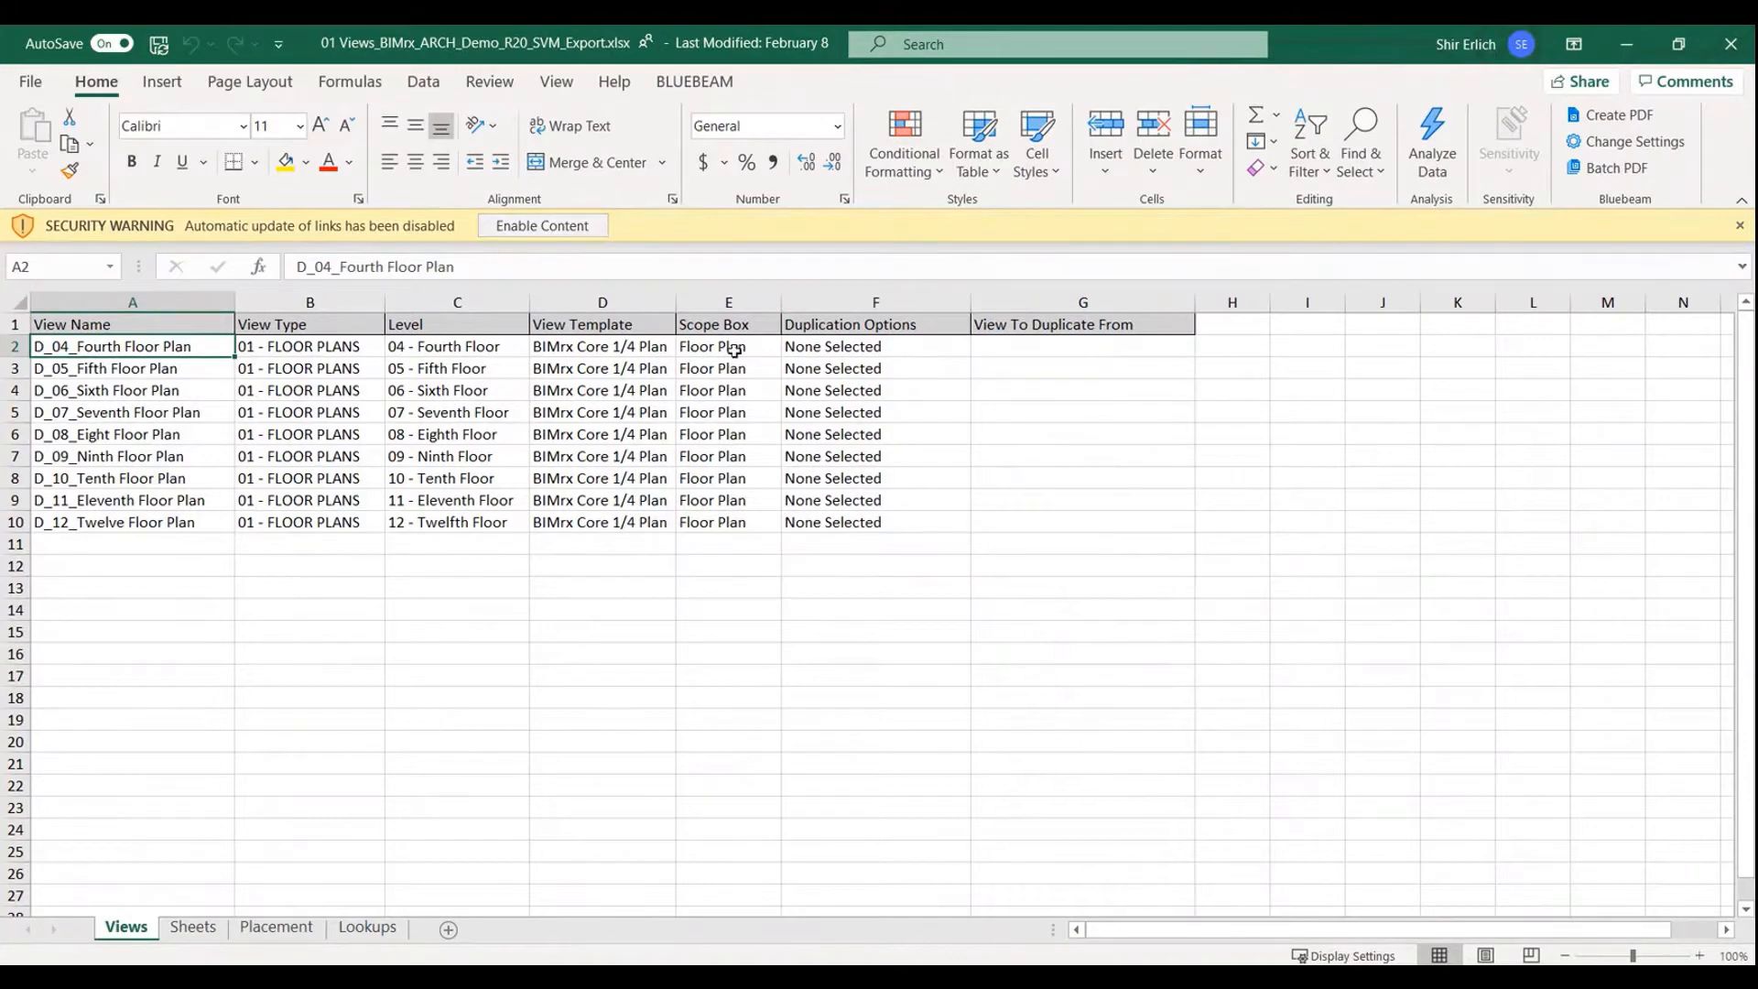
{"action": "left_click", "coordinate": [1729, 42]}
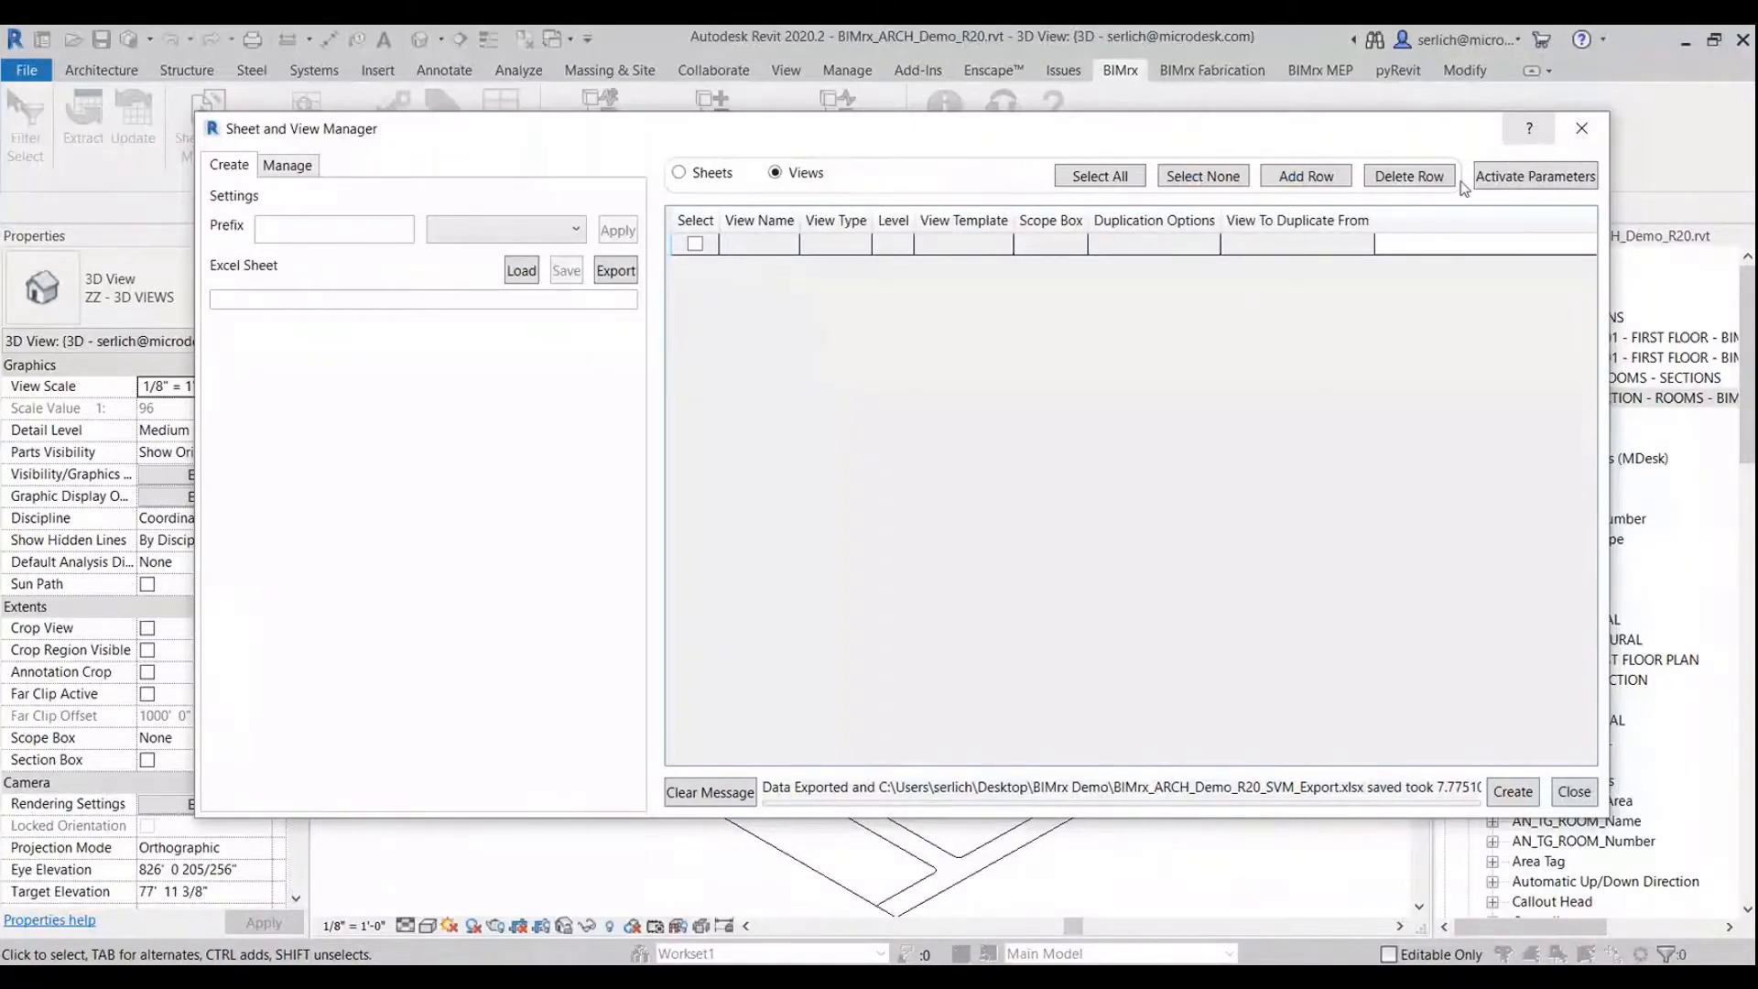
Step: Load 01 Views_BIMrx_ARCH_Demo_R20_SVM_Export.xlsx from the BIMrx Demo folder and create its fourth to twelfth floor plan views
{"action": "left_click", "coordinate": [515, 267]}
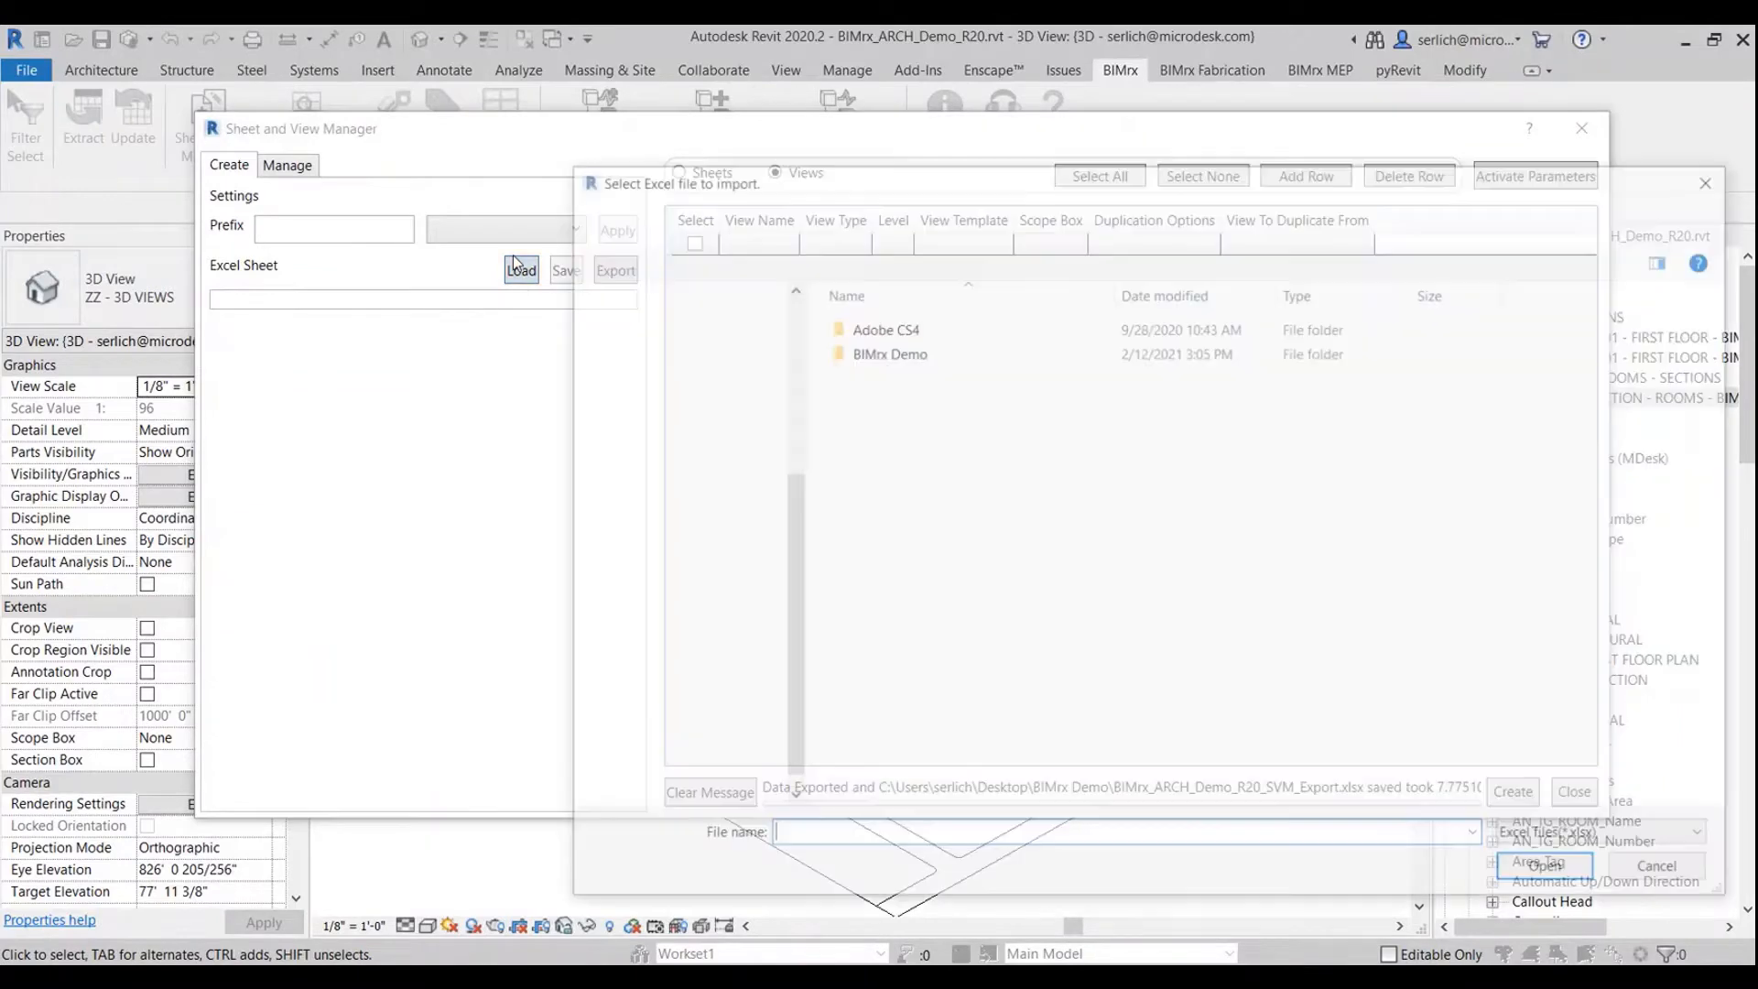
{"action": "left_click", "coordinate": [1657, 865]}
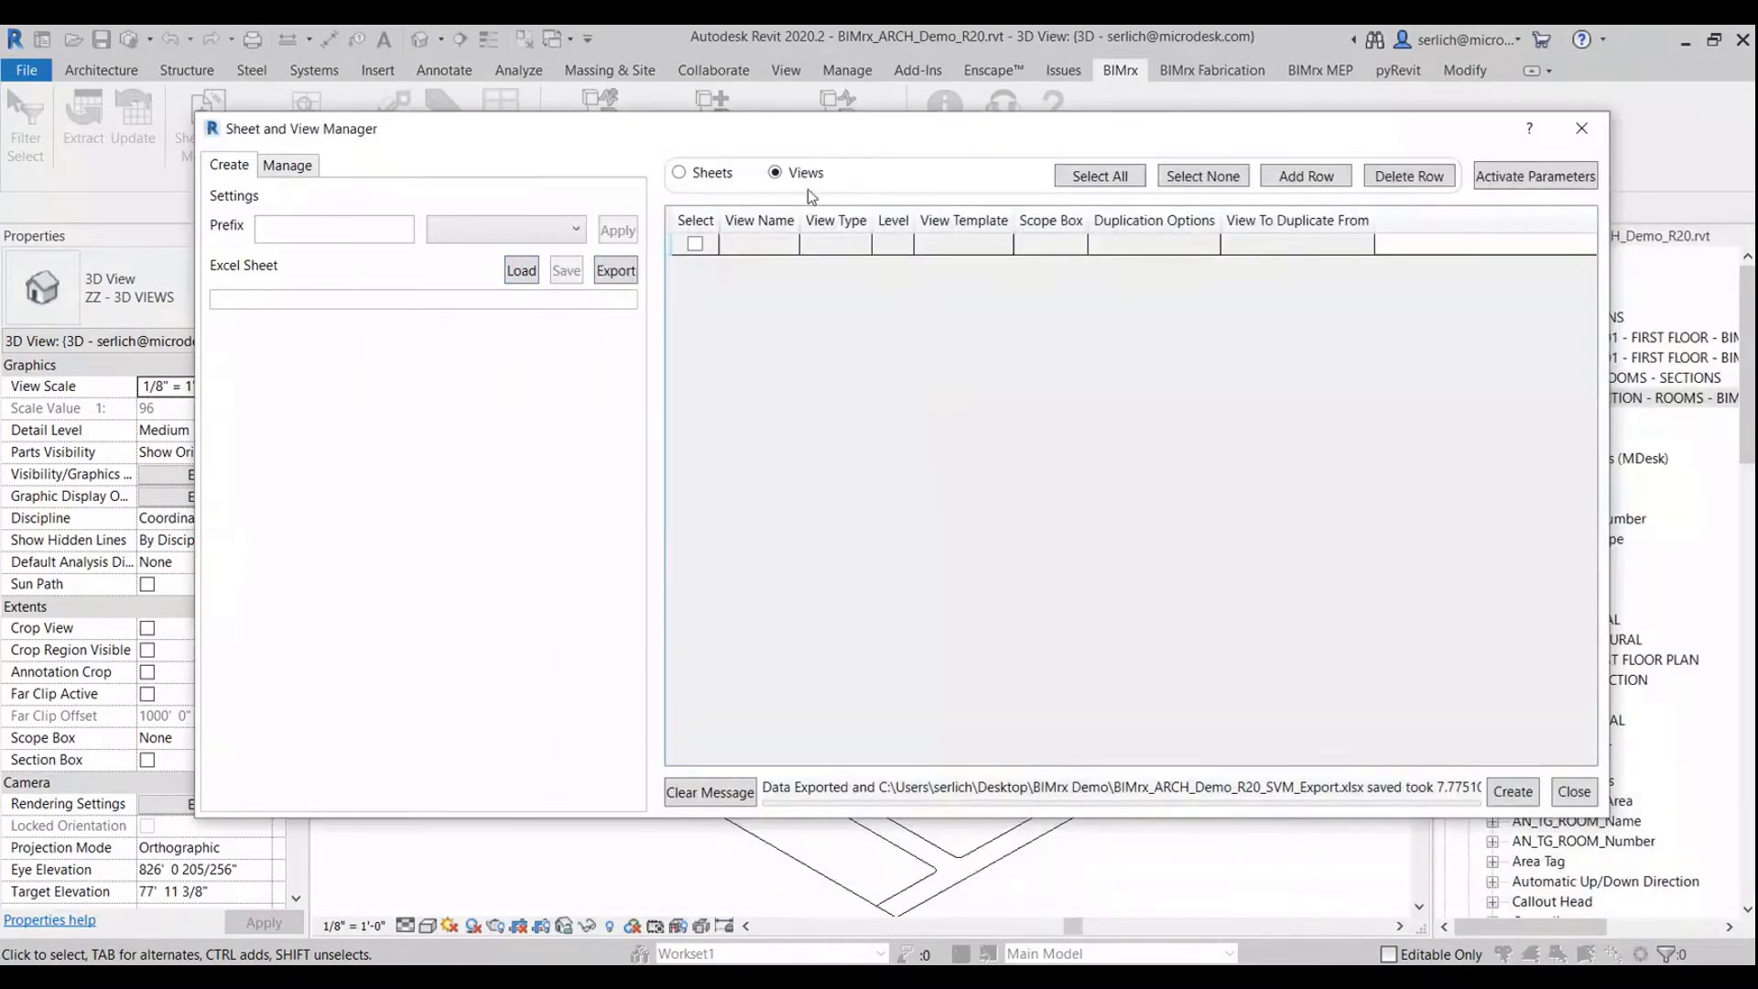
{"action": "left_click", "coordinate": [521, 272]}
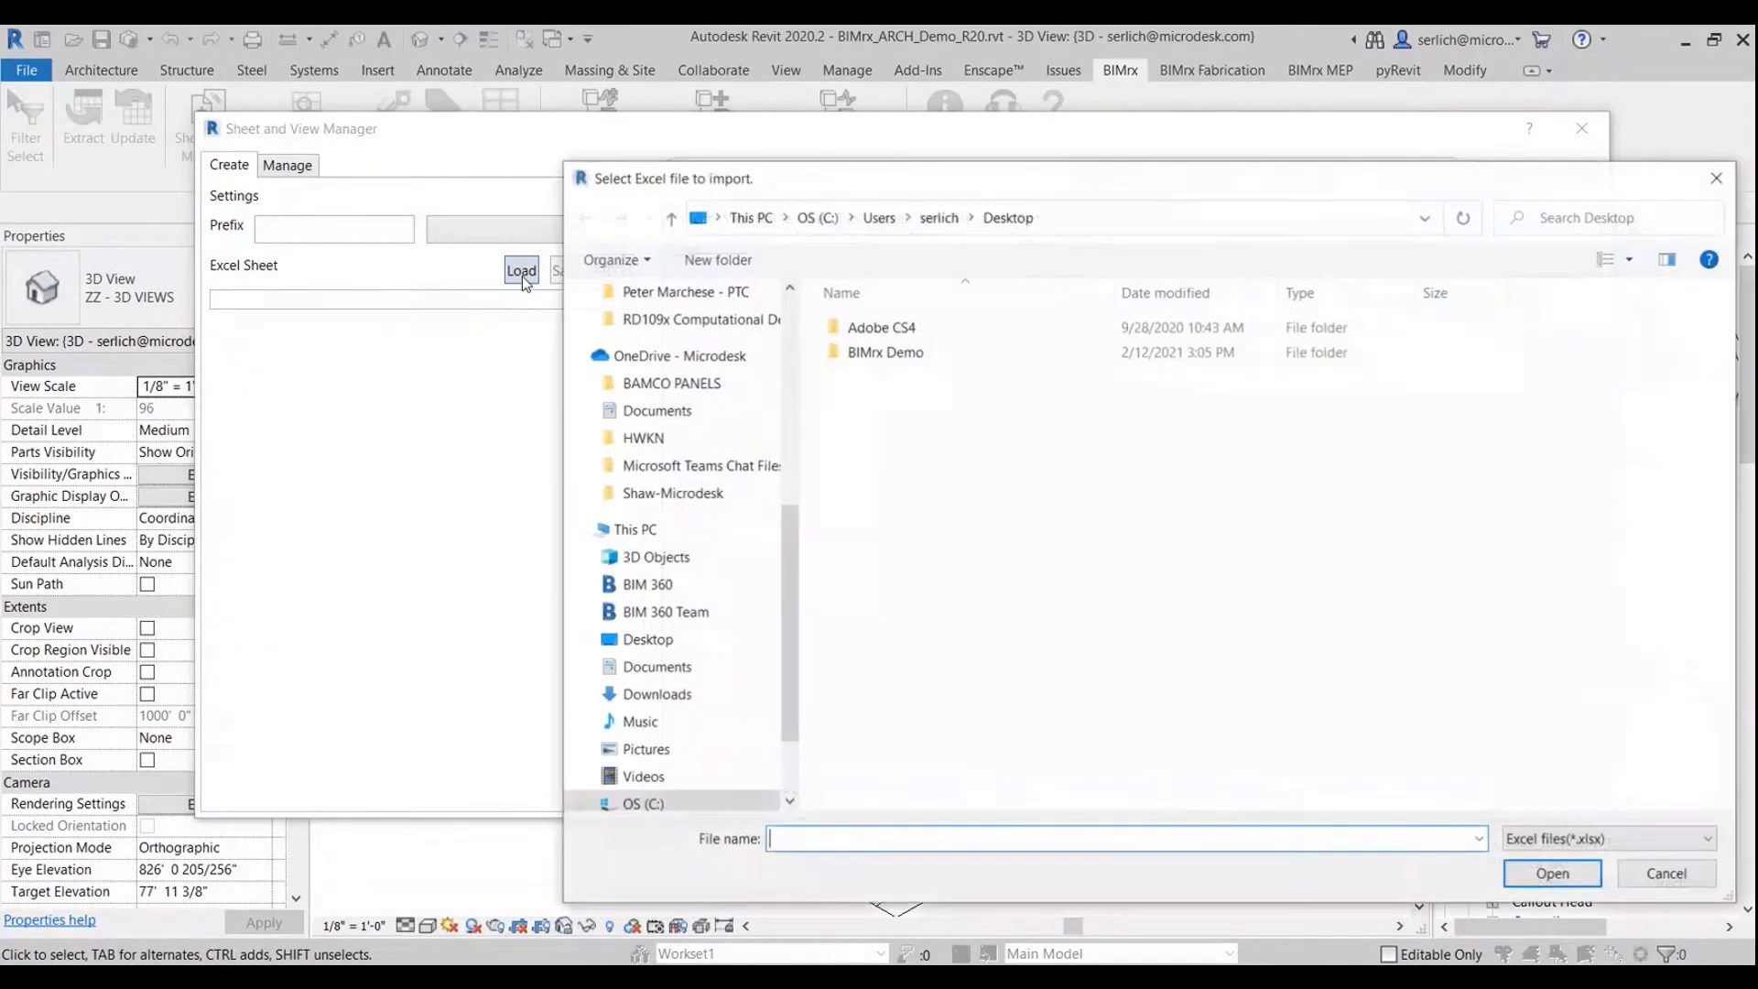
{"action": "double_click", "coordinate": [830, 352]}
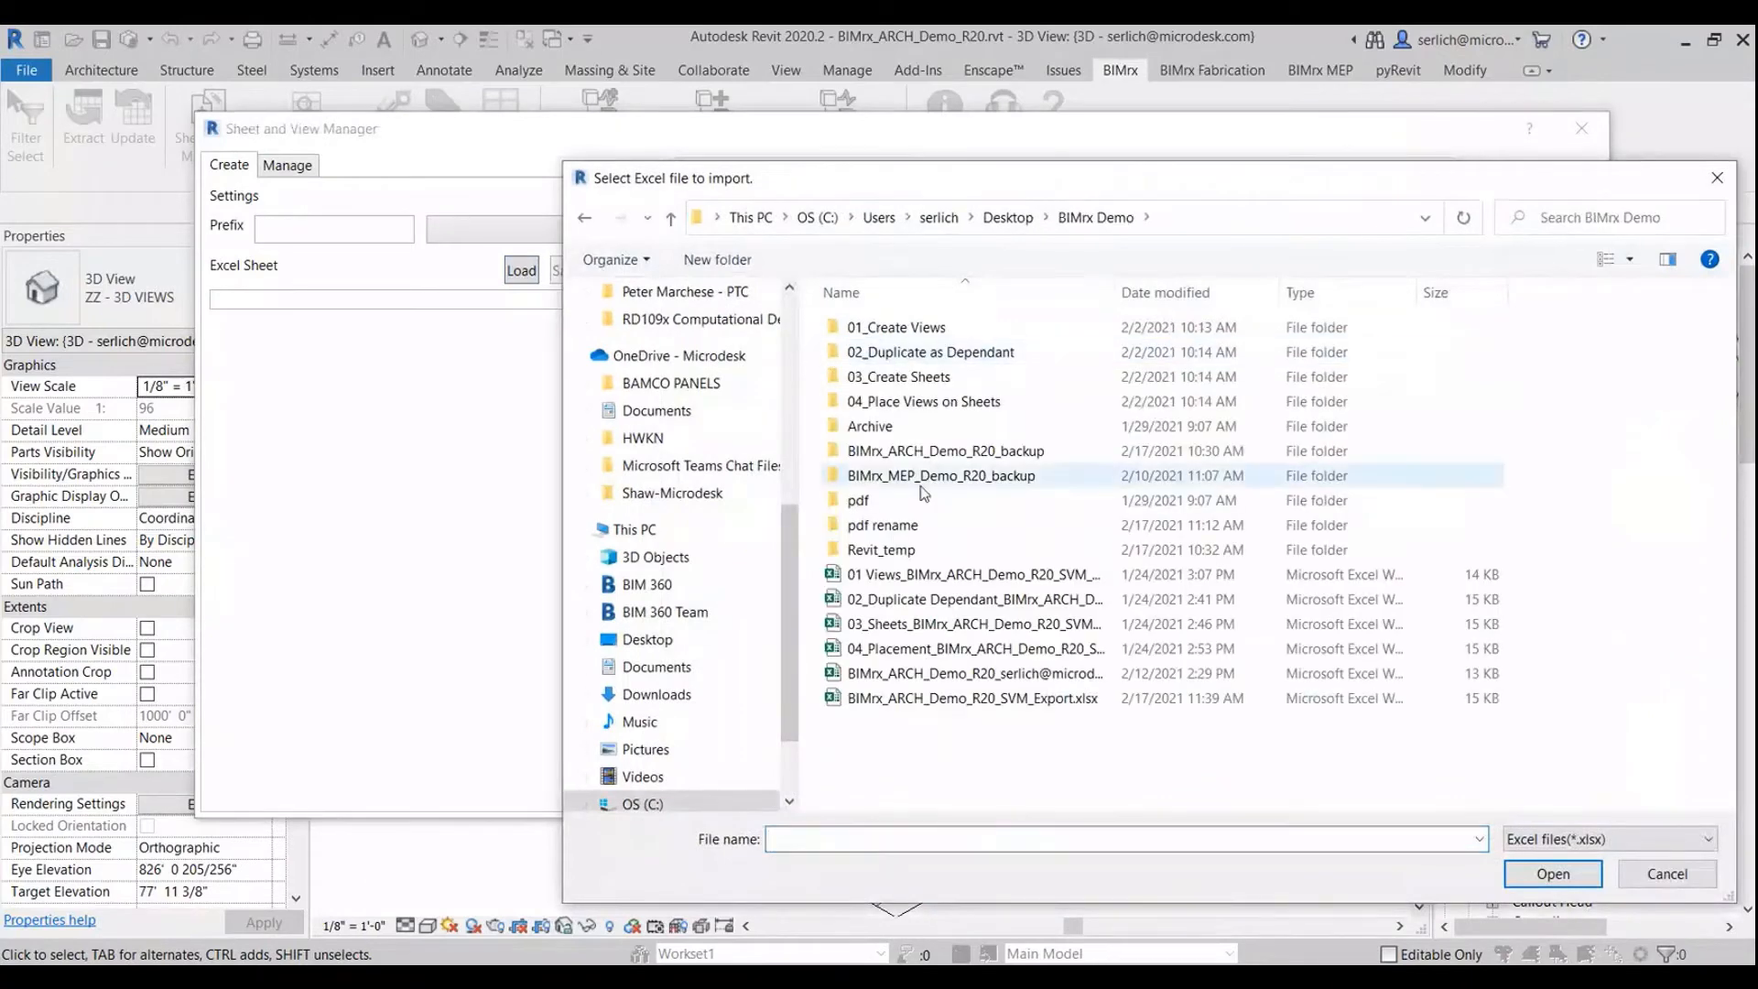
{"action": "left_click", "coordinate": [932, 574]}
{"action": "double_click", "coordinate": [932, 574]}
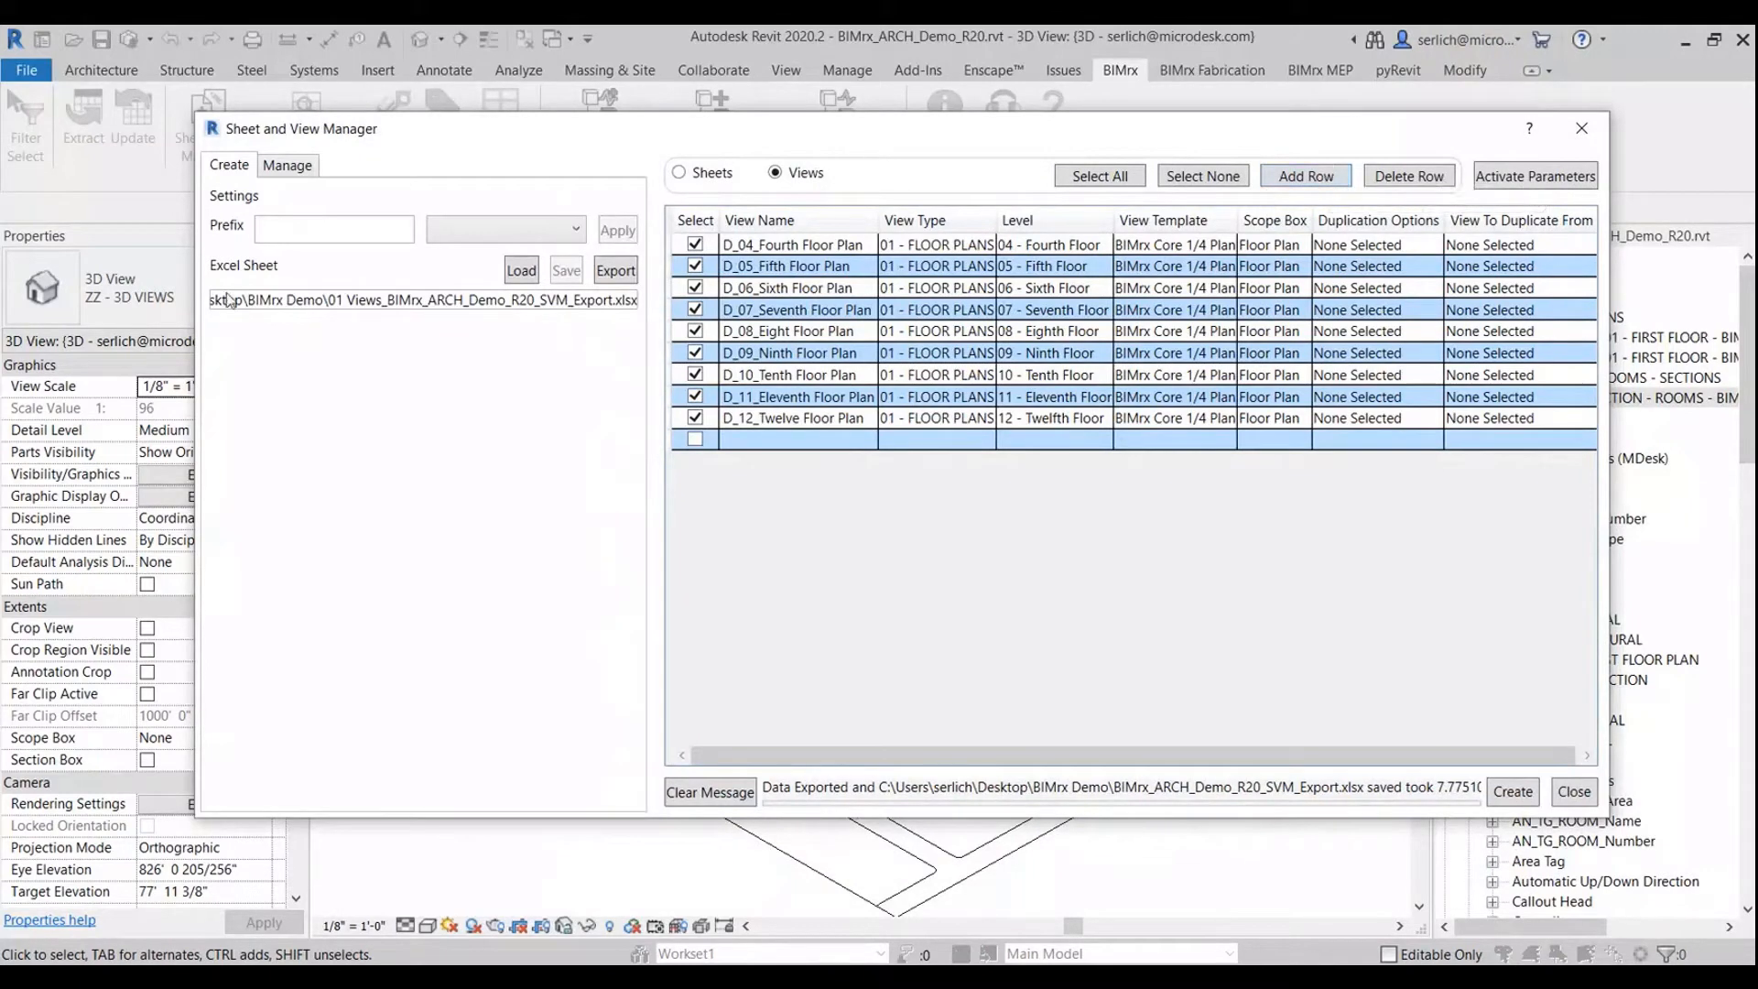
{"action": "left_click", "coordinate": [1526, 789]}
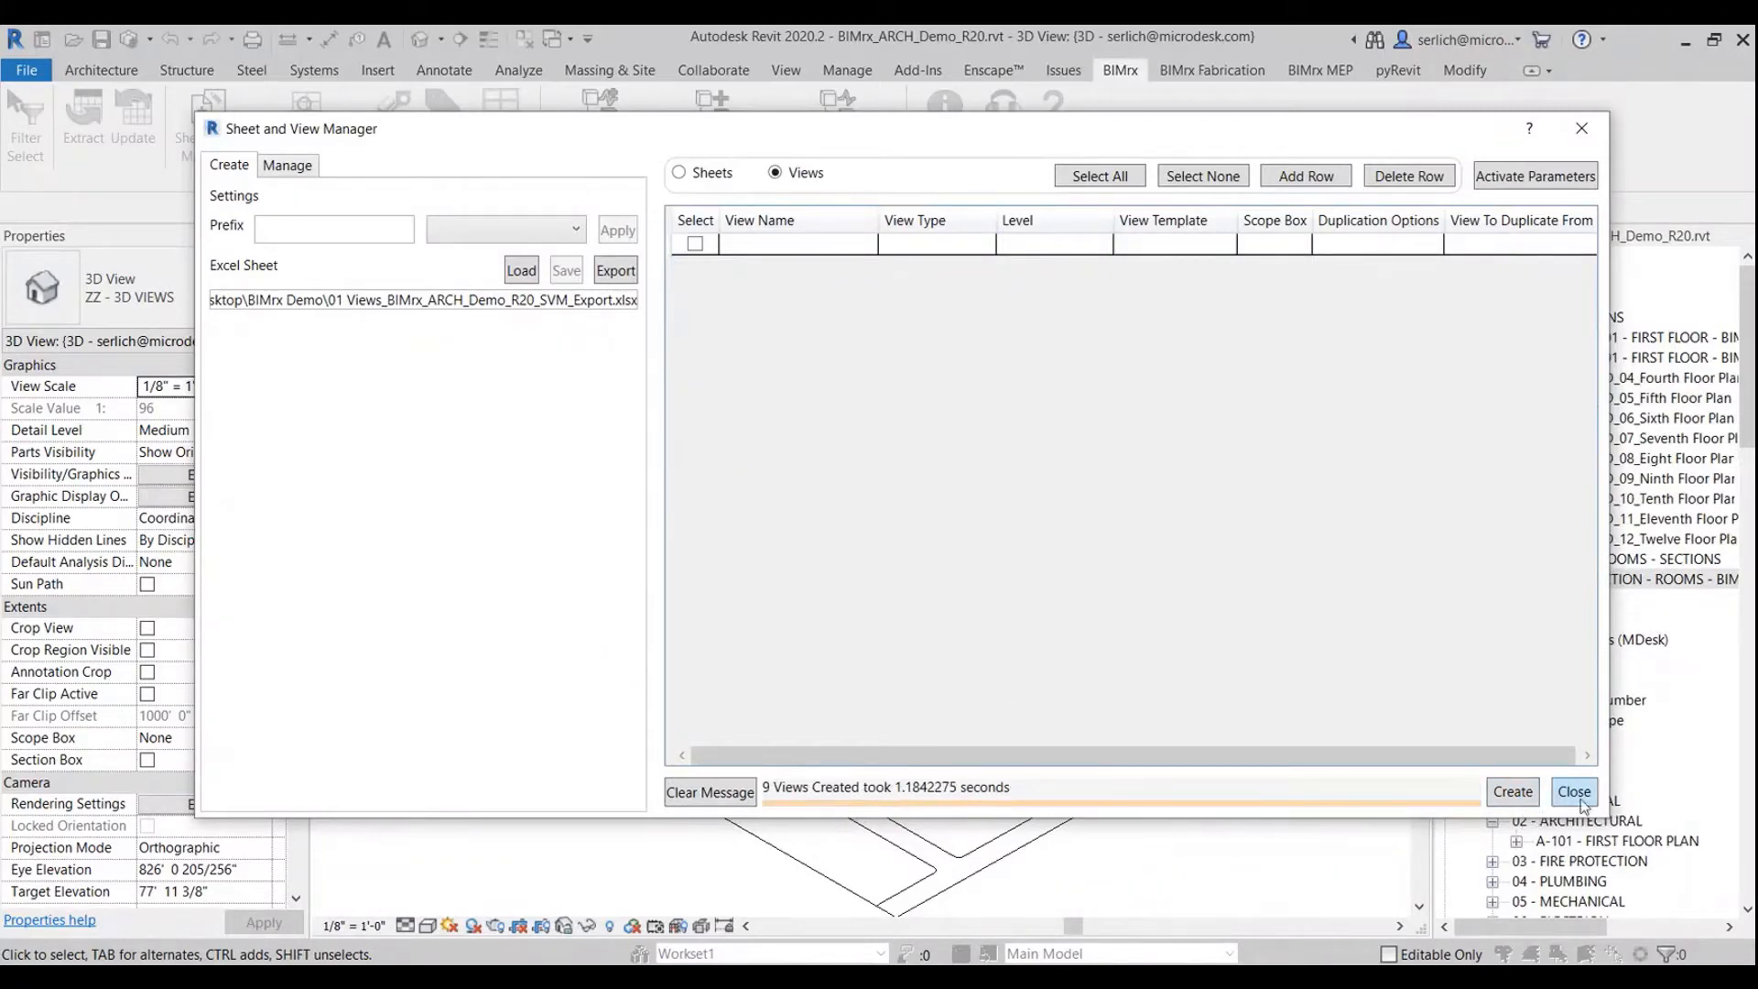
{"action": "left_click", "coordinate": [1574, 791]}
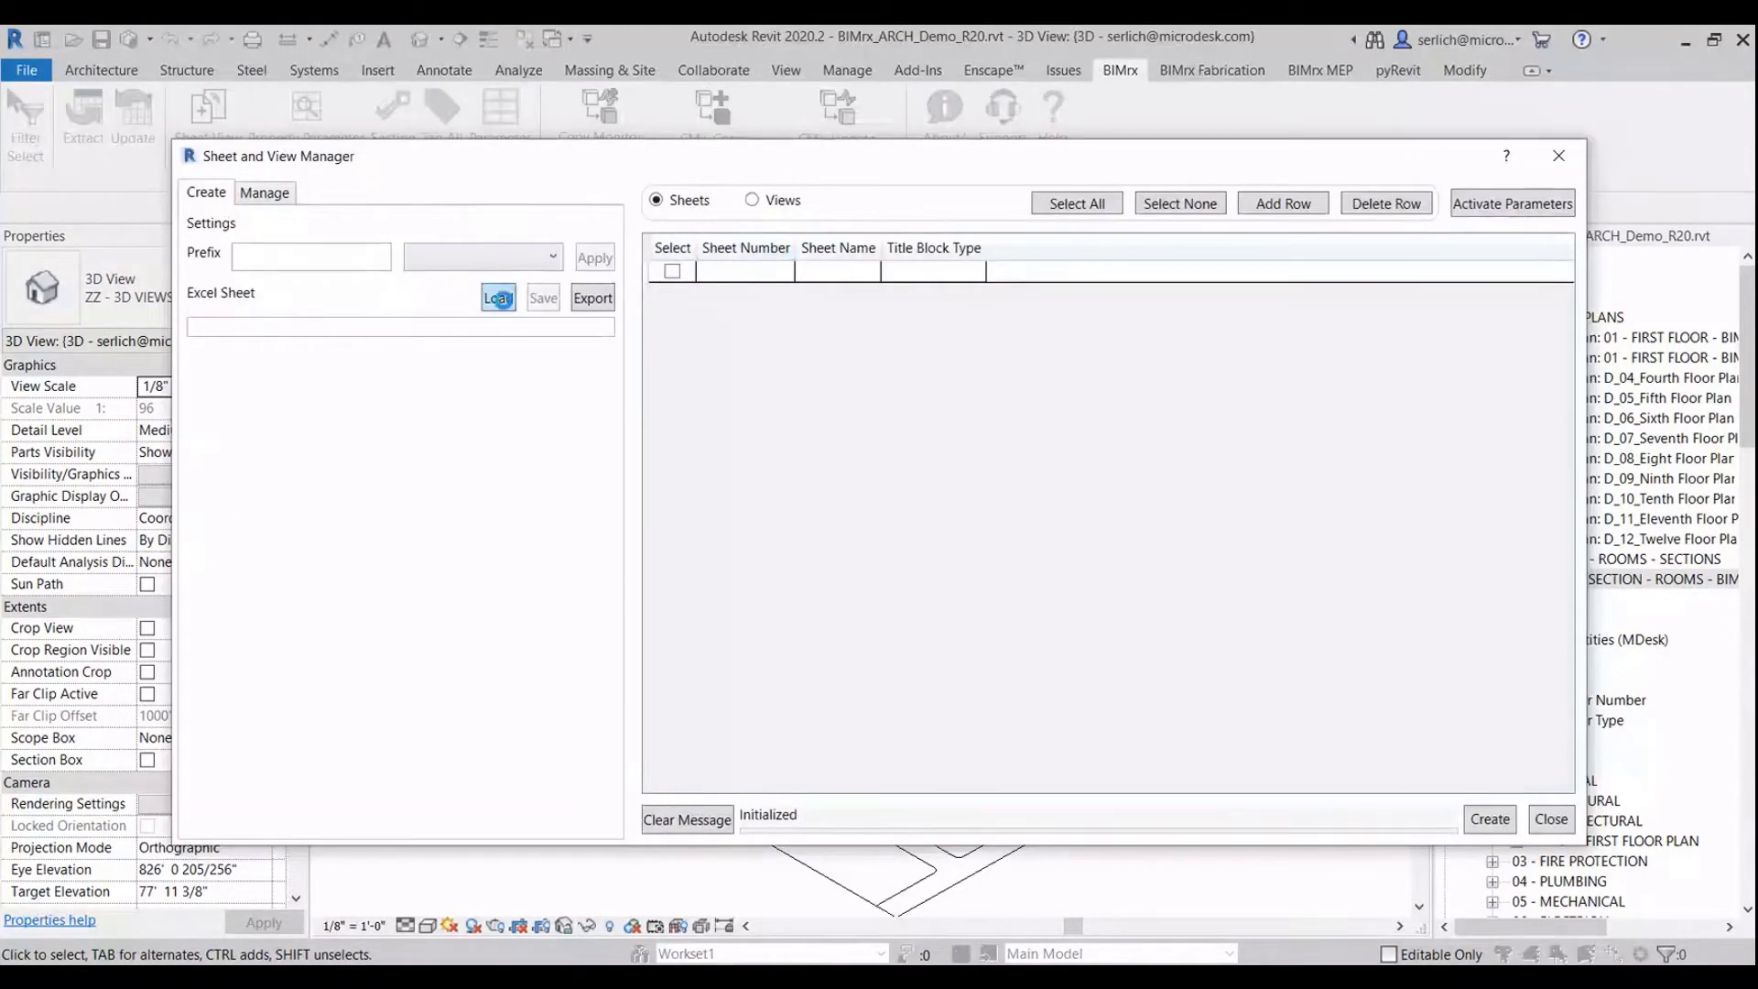
Step: Load the 02_Duplicate Dependant workbook for views and create the Part A and Part B dependent views for levels 04 to 12
{"action": "left_click", "coordinate": [499, 298]}
{"action": "left_click", "coordinate": [1634, 893]}
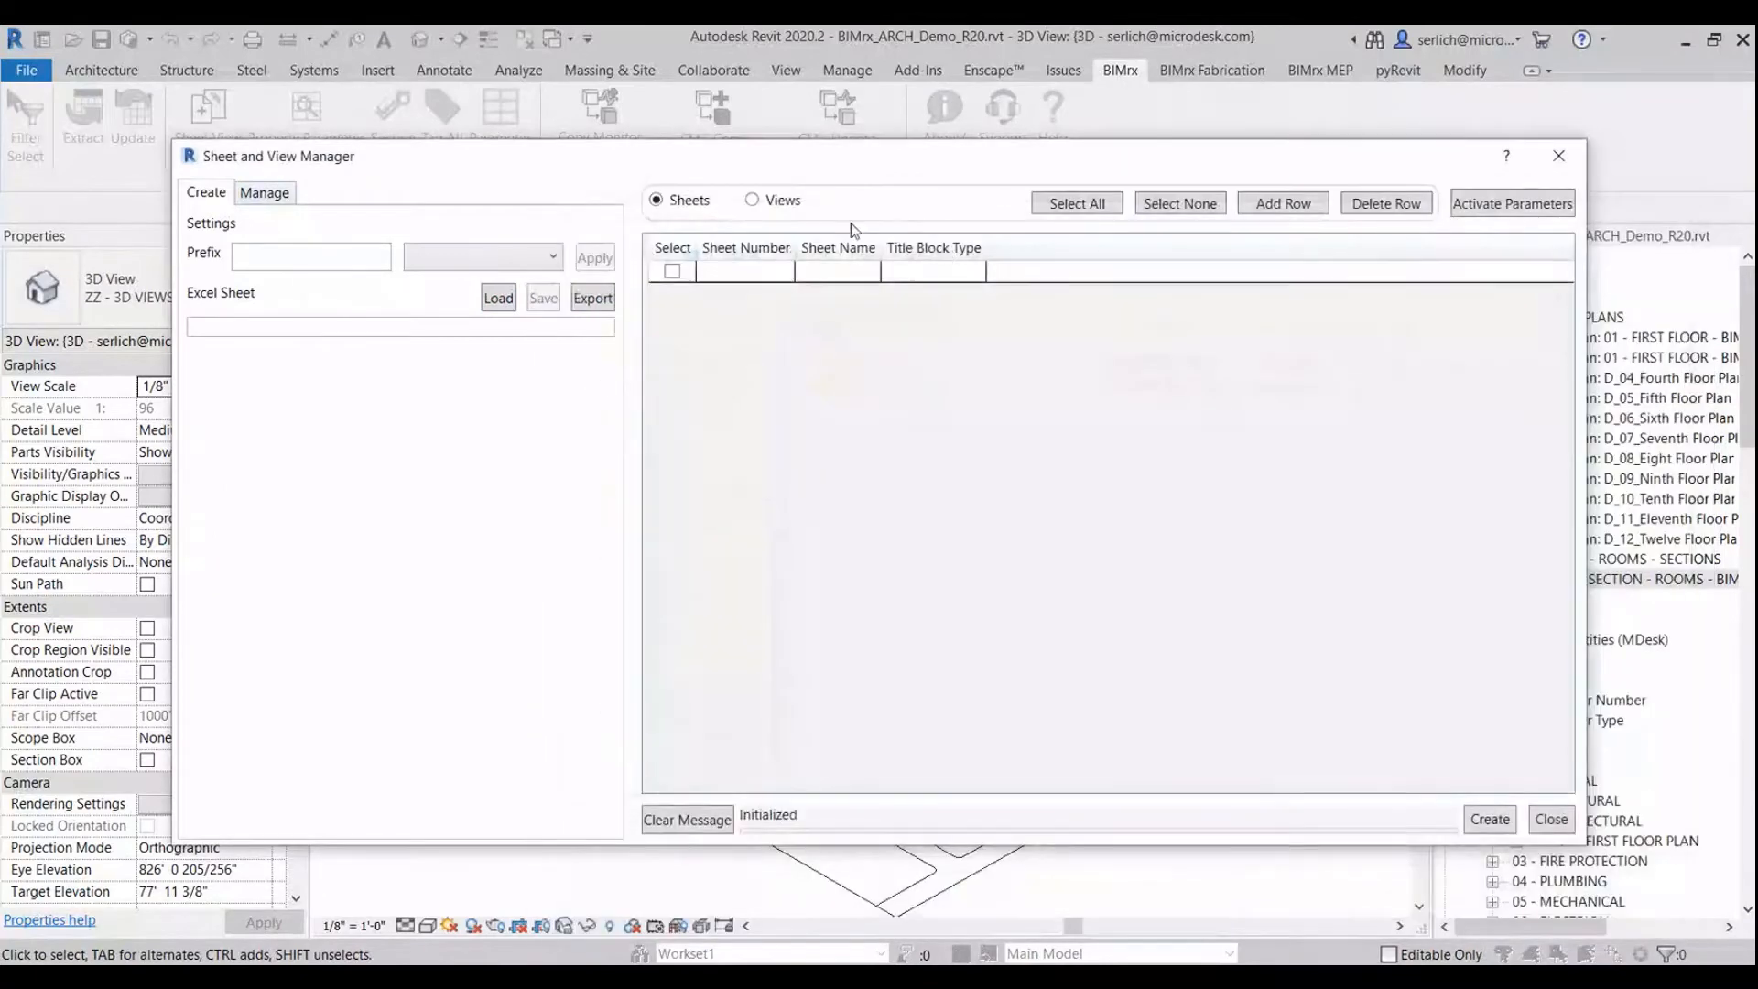
{"action": "left_click", "coordinate": [781, 203]}
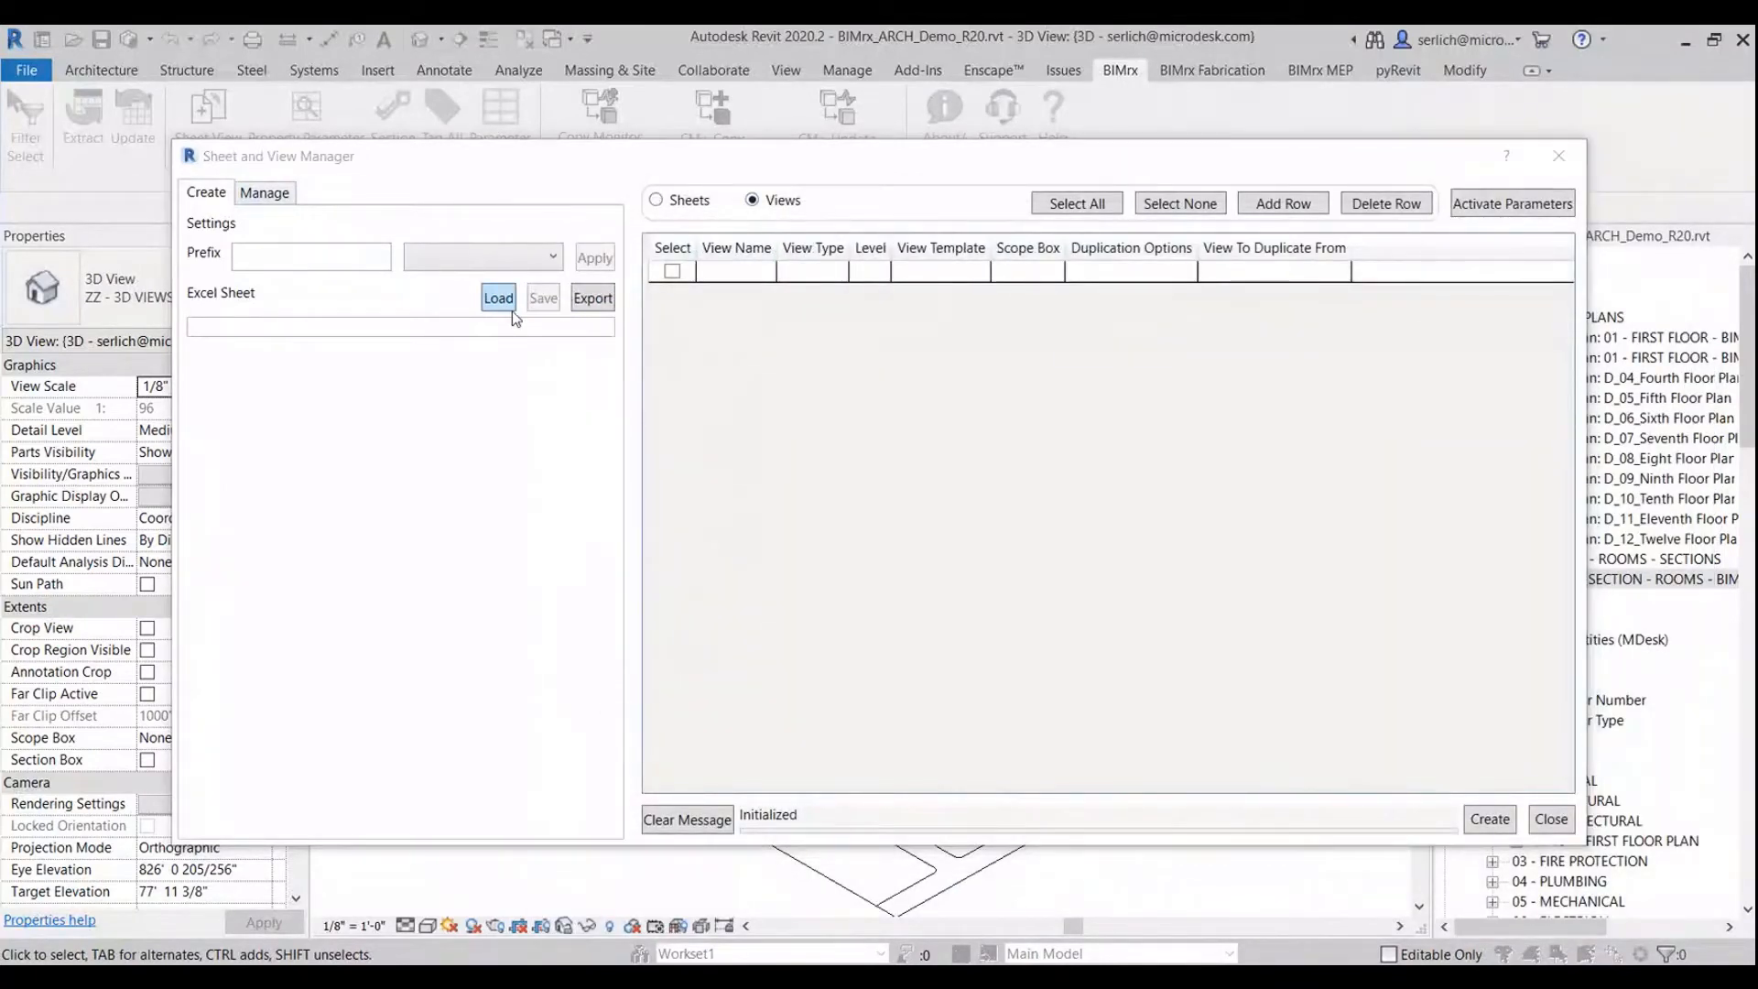
{"action": "left_click", "coordinate": [512, 311]}
{"action": "double_click", "coordinate": [998, 625]}
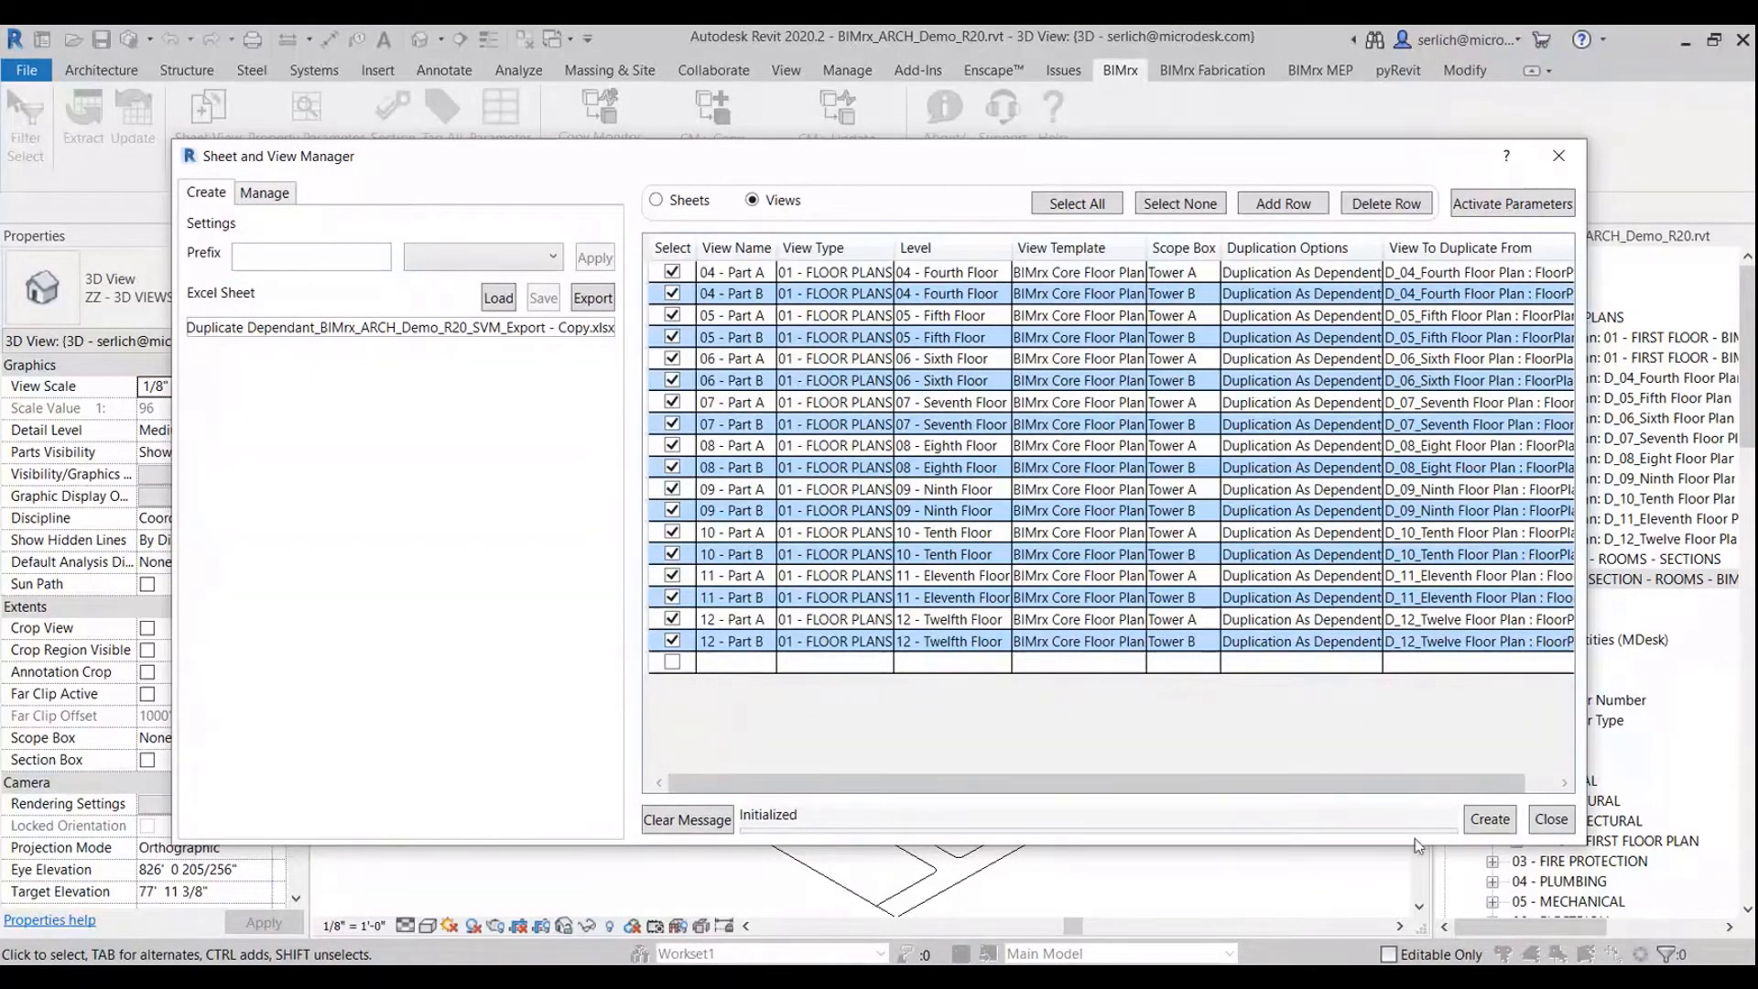
{"action": "left_click", "coordinate": [1483, 821]}
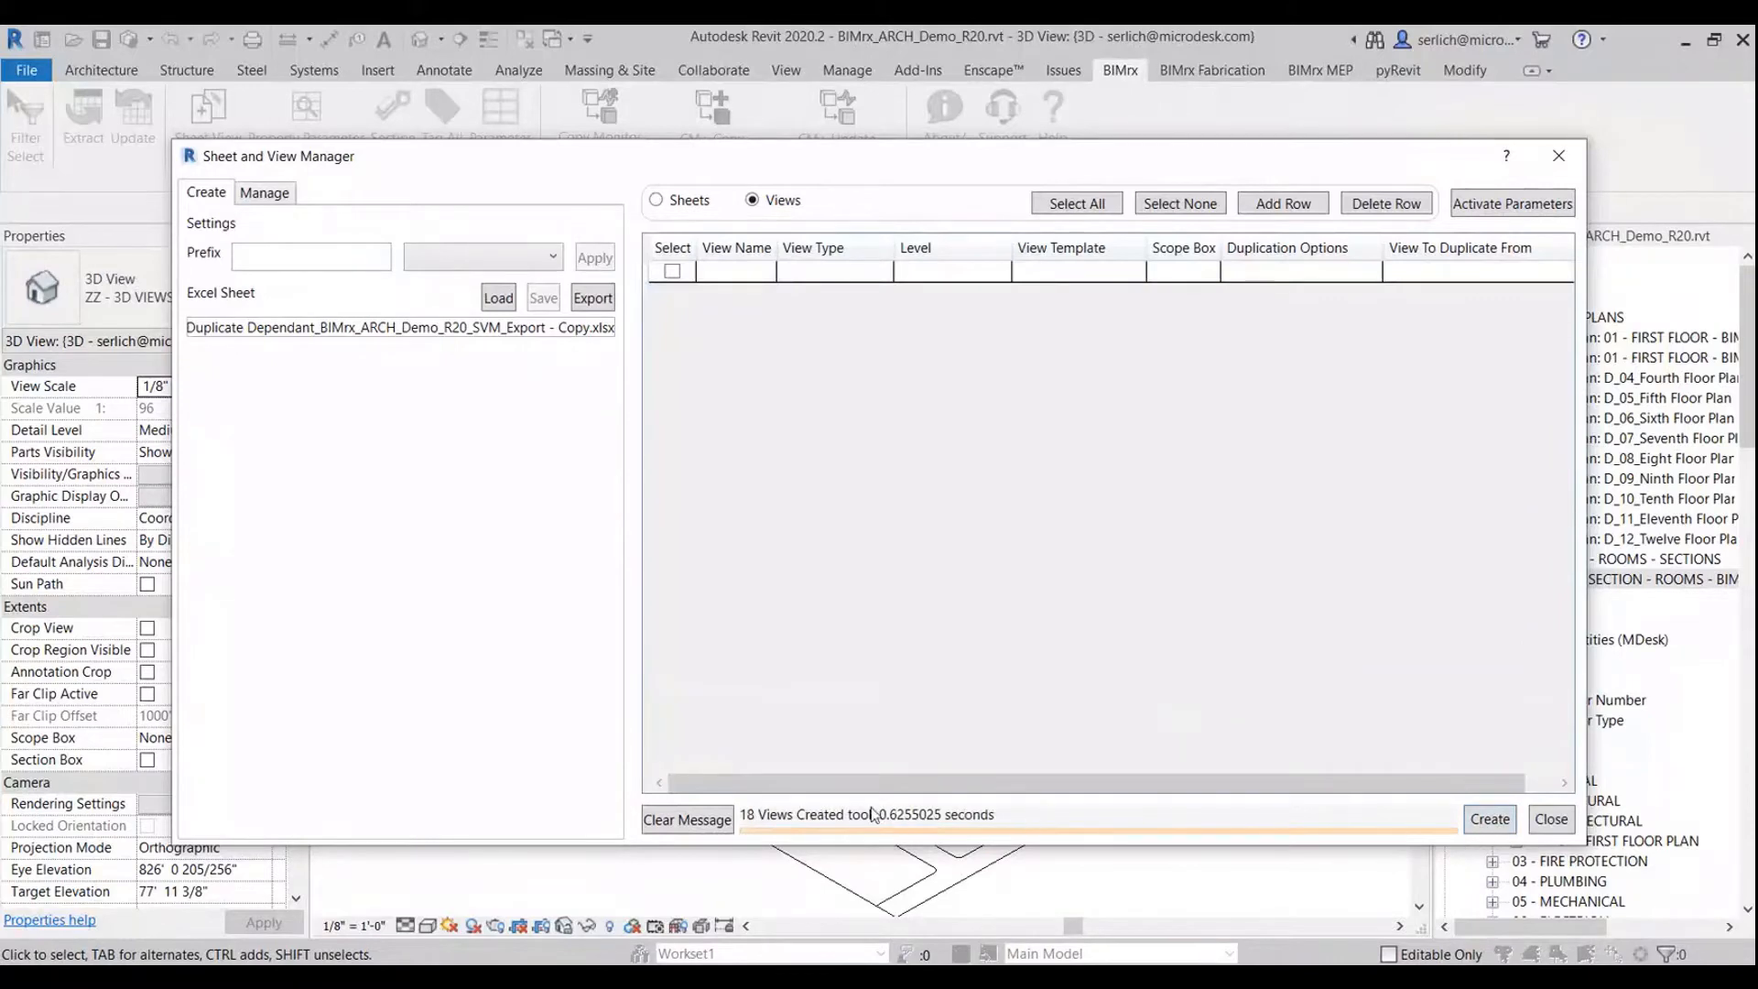
Step: Close the Sheet and View Manager and inspect the 04 - Part B dependent view under D_04_Fourth Floor Plan
{"action": "left_click", "coordinate": [1545, 820]}
{"action": "left_click", "coordinate": [1517, 377]}
{"action": "left_click", "coordinate": [1581, 417]}
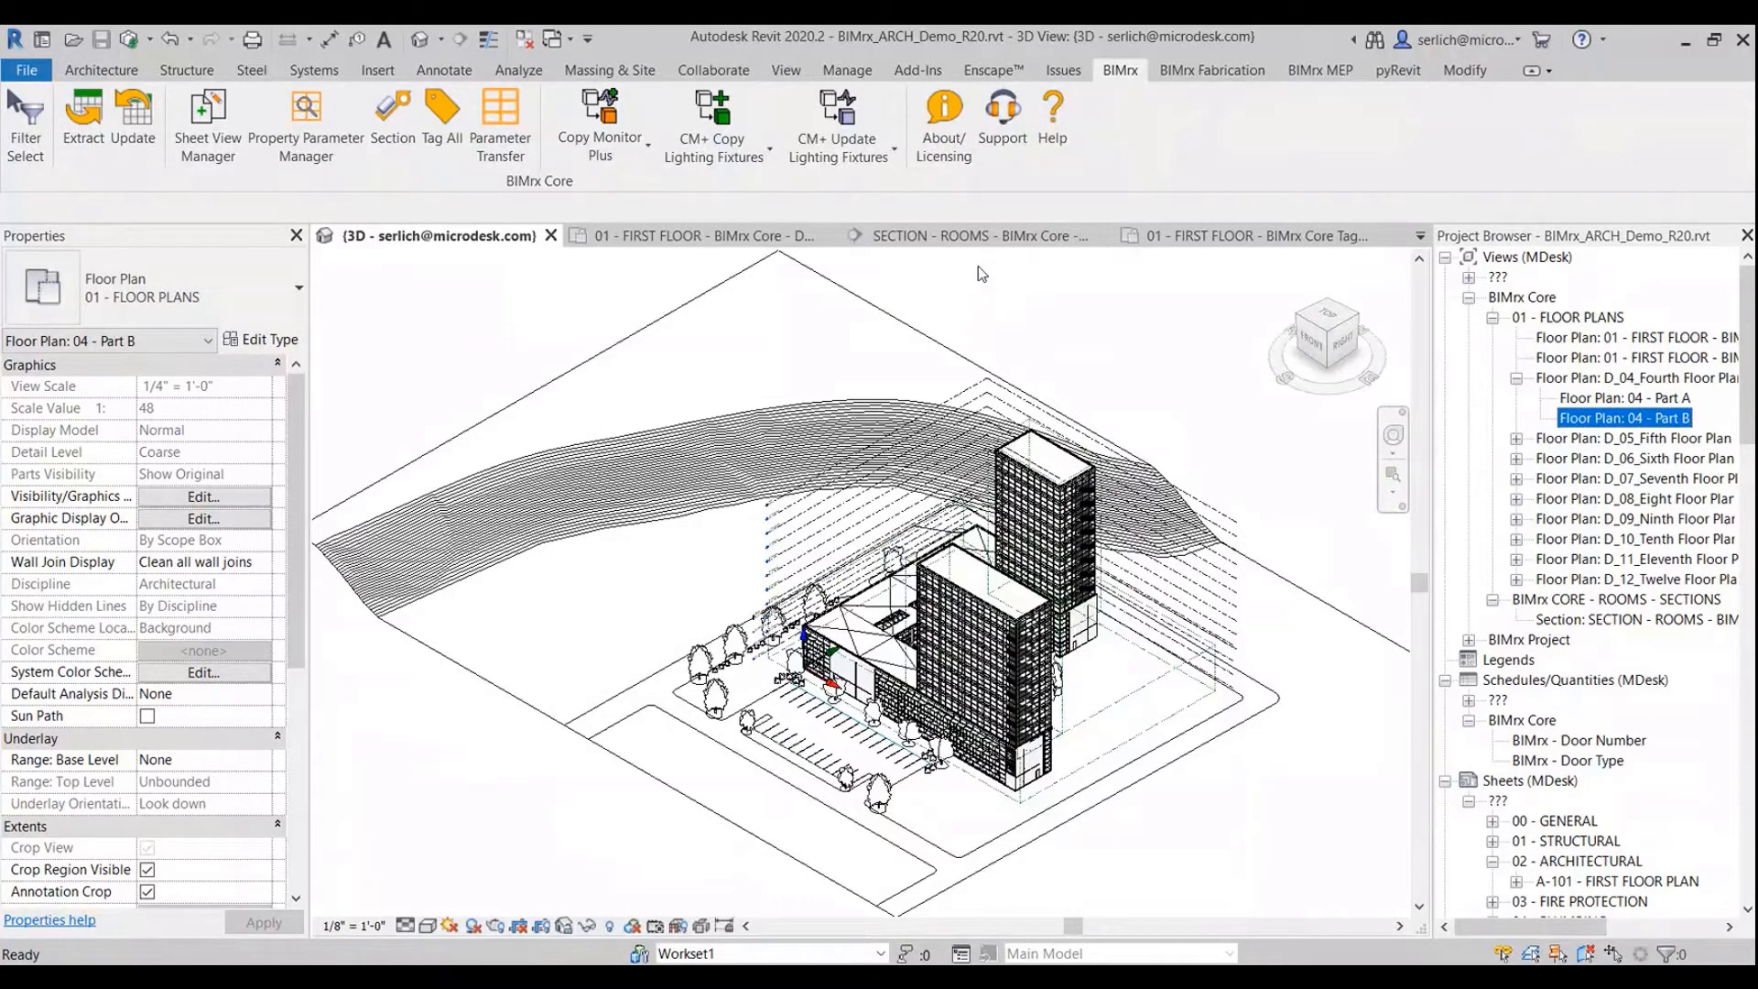
Step: Load 03_Sheets_BIMrx_ARCH_Demo_R20_SVM_Export.xlsx in the Sheet and View Manager and create sheets A-104A to A-112B with the E1 30x42 Horizontal title block
{"action": "left_click", "coordinate": [220, 163]}
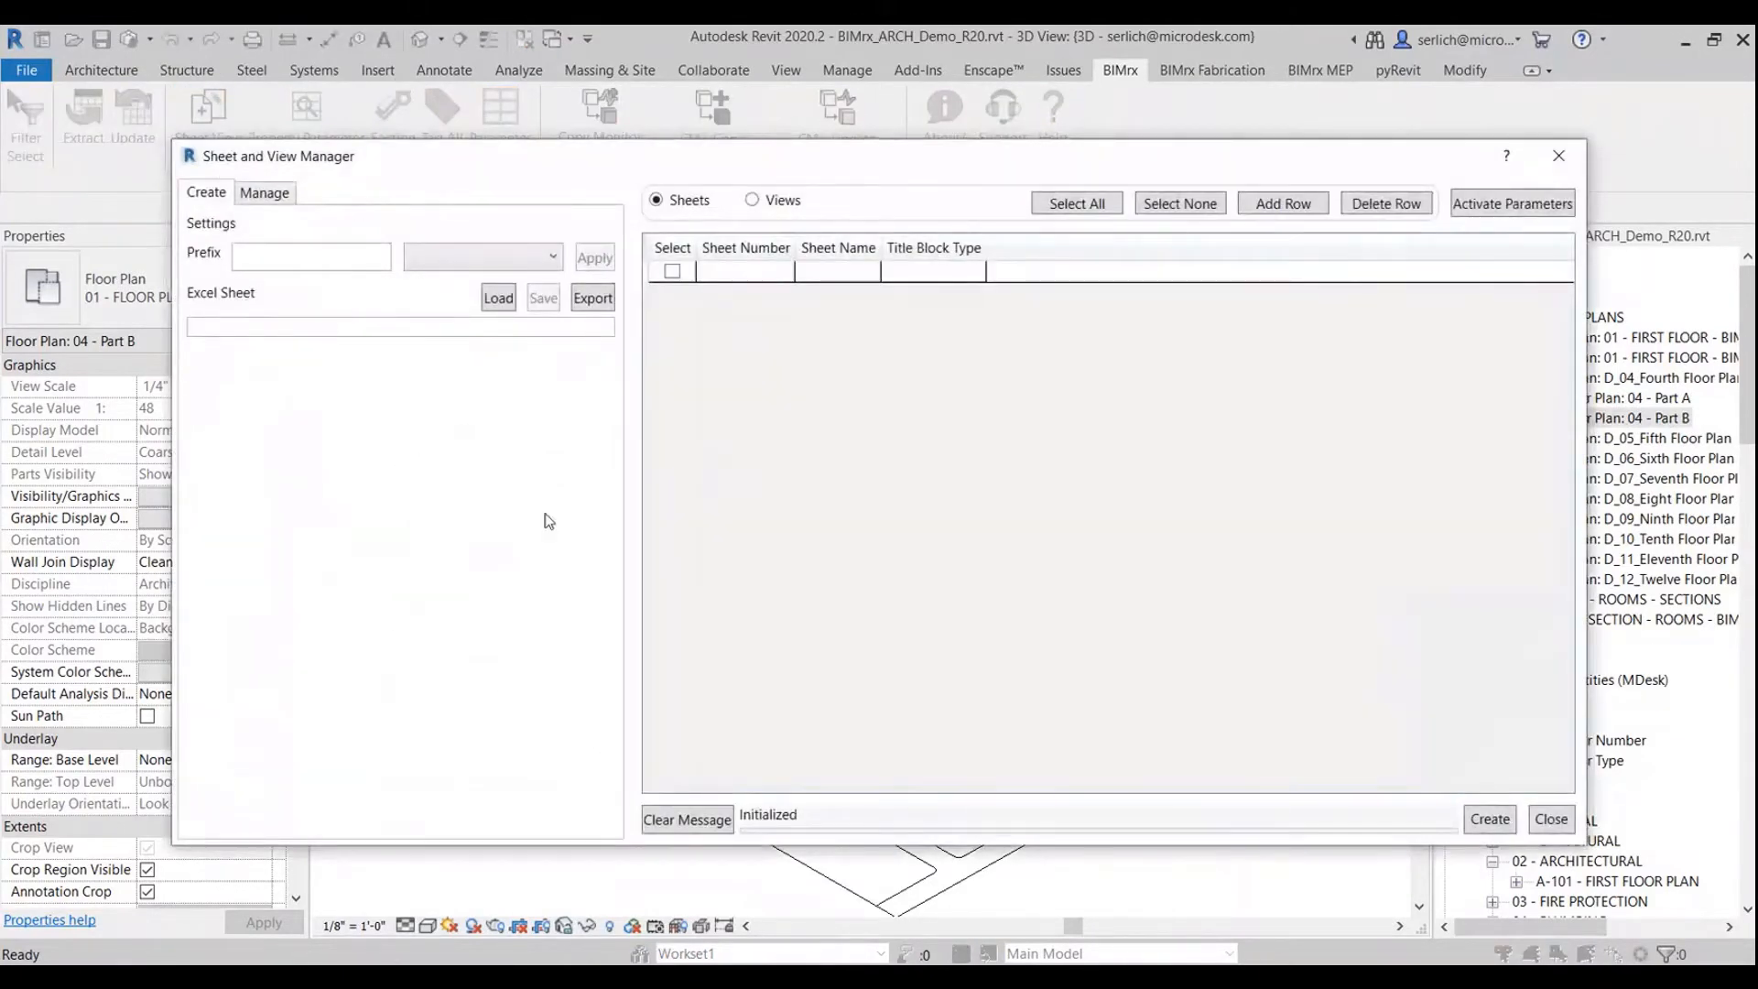
{"action": "left_click", "coordinate": [517, 291]}
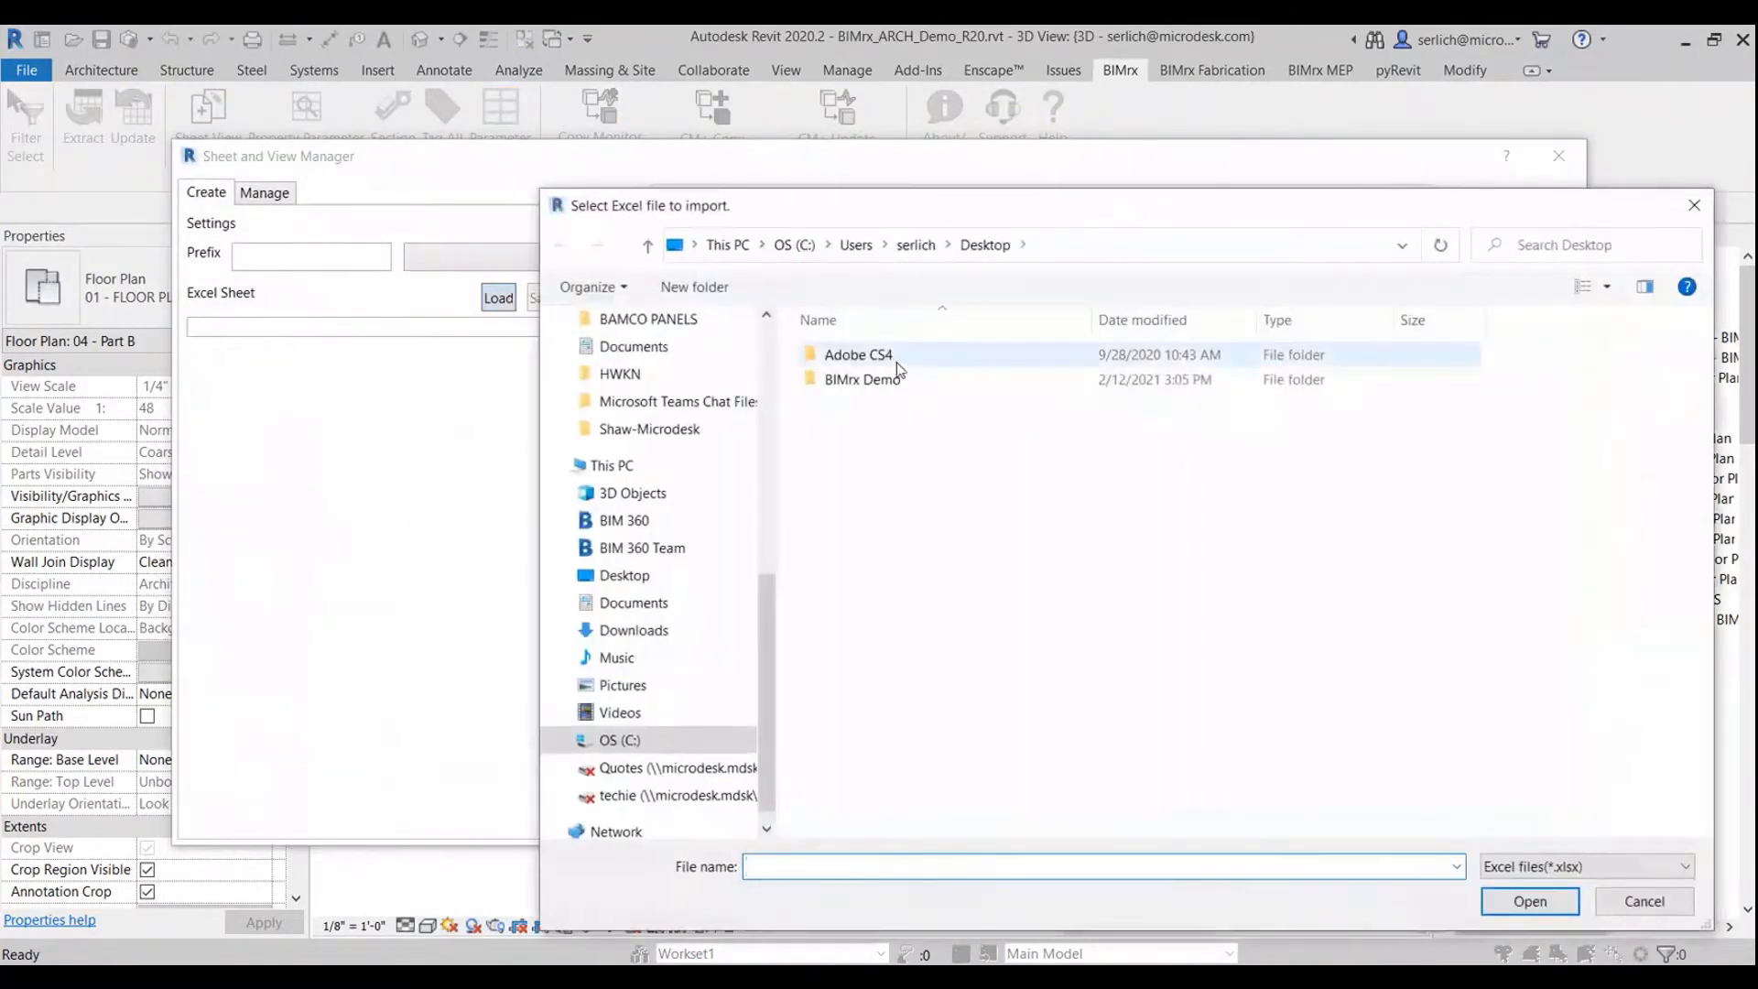
{"action": "left_click", "coordinate": [898, 380]}
{"action": "double_click", "coordinate": [897, 380]}
{"action": "left_click_drag", "start_coordinate": [917, 218], "coordinate": [909, 322]}
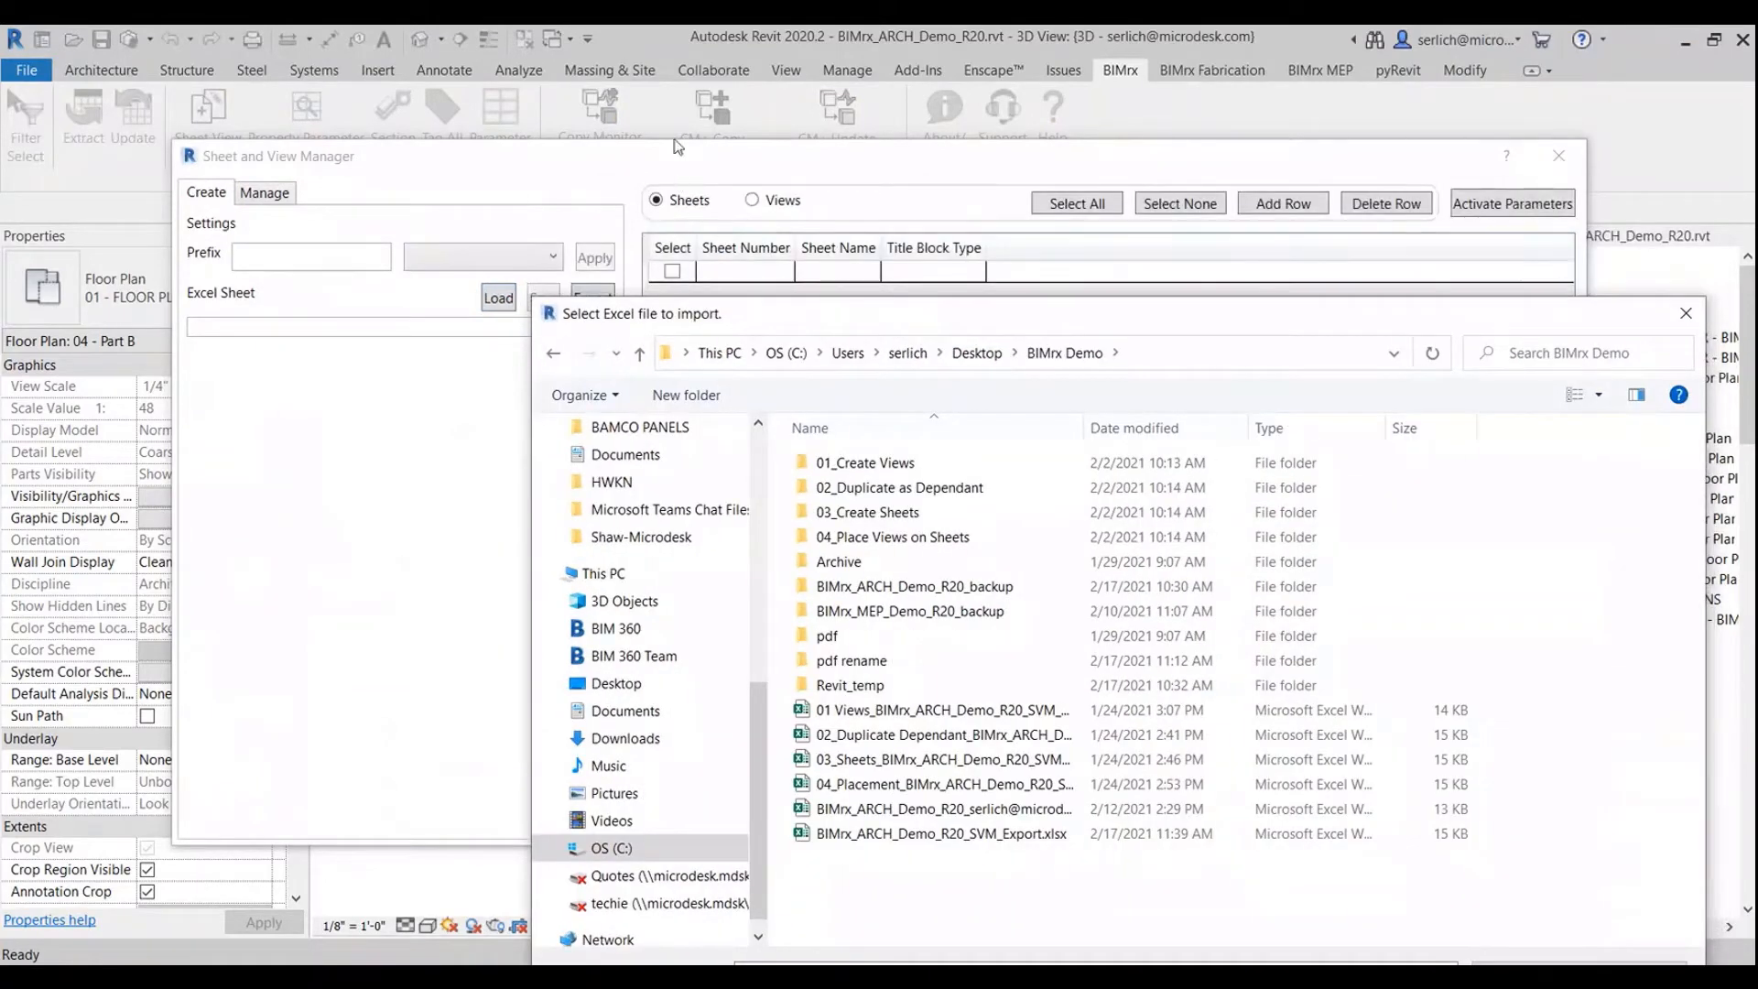
{"action": "double_click", "coordinate": [952, 759]}
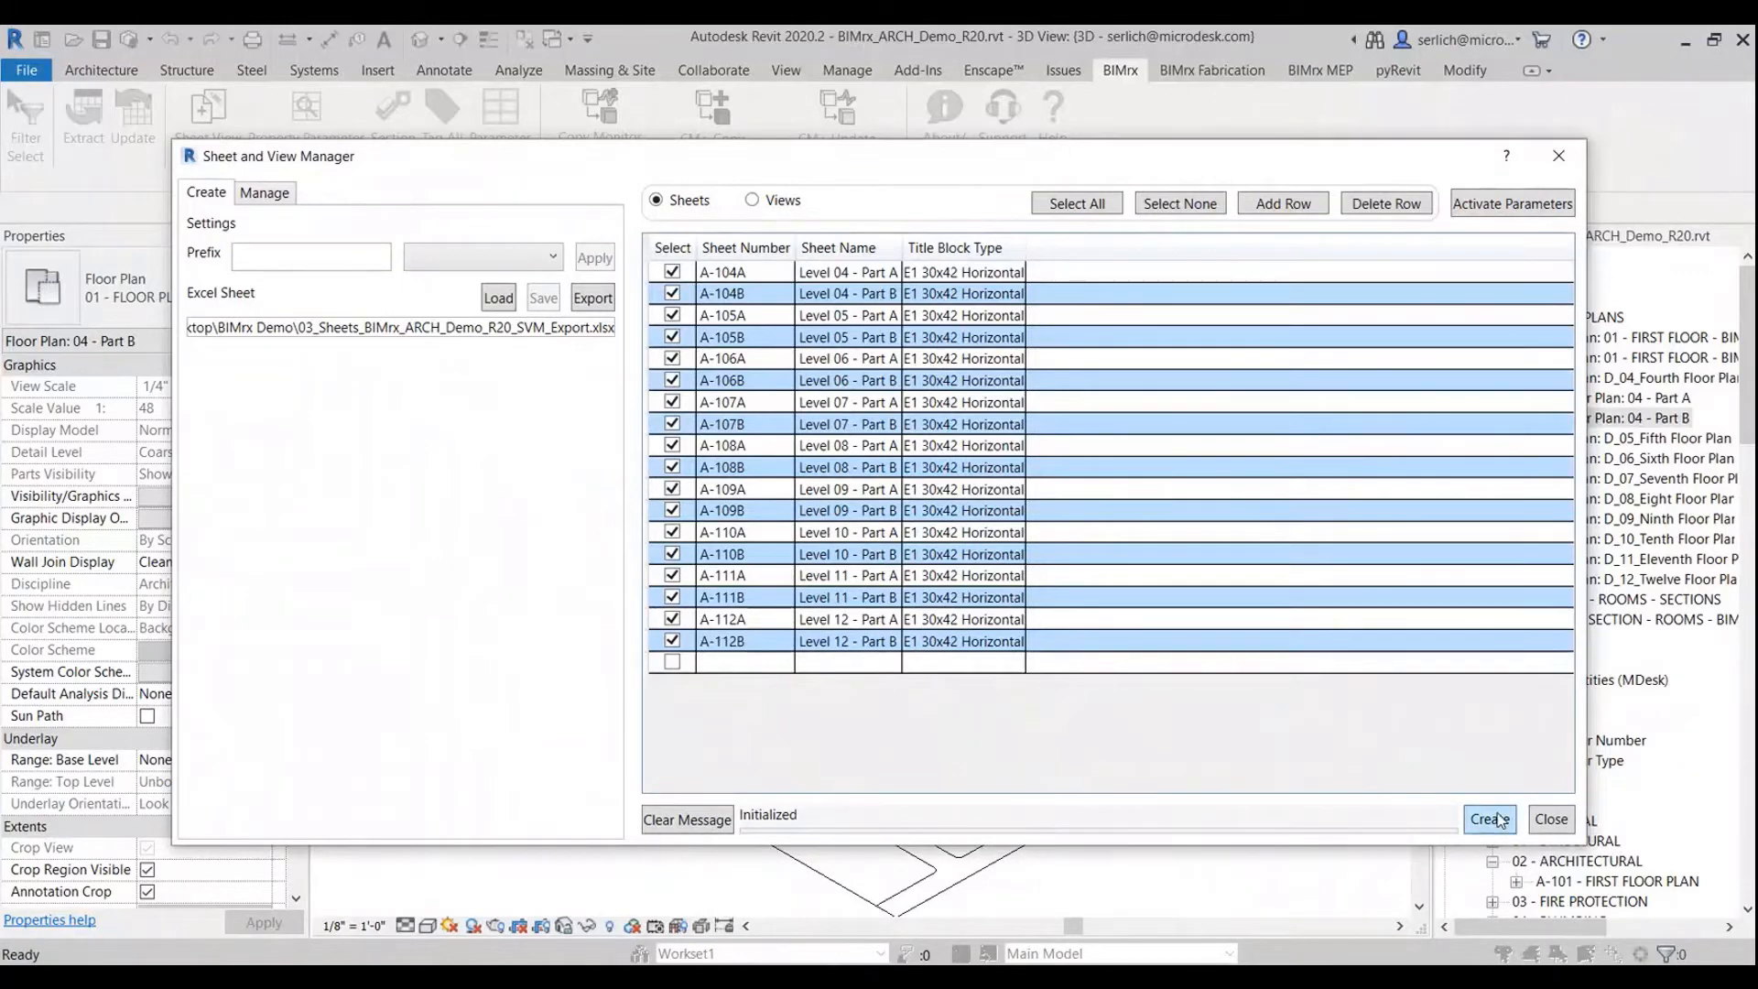
{"action": "left_click", "coordinate": [1554, 820]}
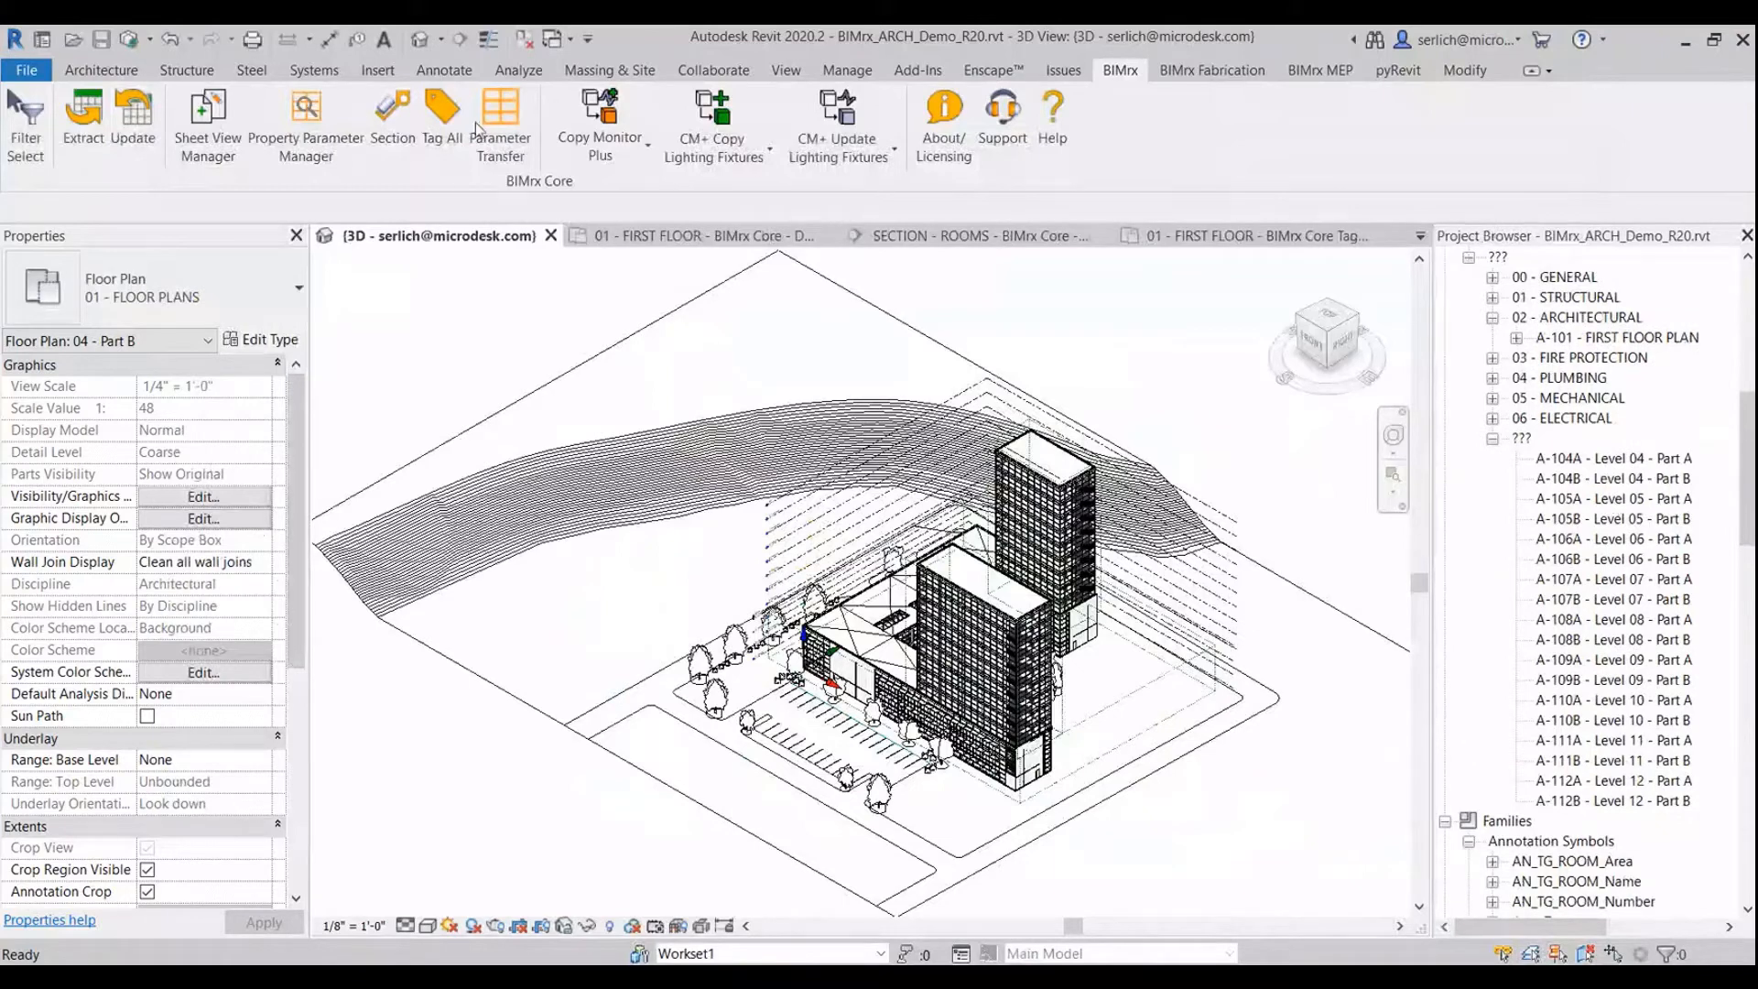
Step: Load 04_Placement_BIMrx_ARCH_Demo_R20_SVM_Export.xlsx from the BIMrx Demo folder for view placement in the Sheet and View Manager
{"action": "left_click", "coordinate": [209, 105]}
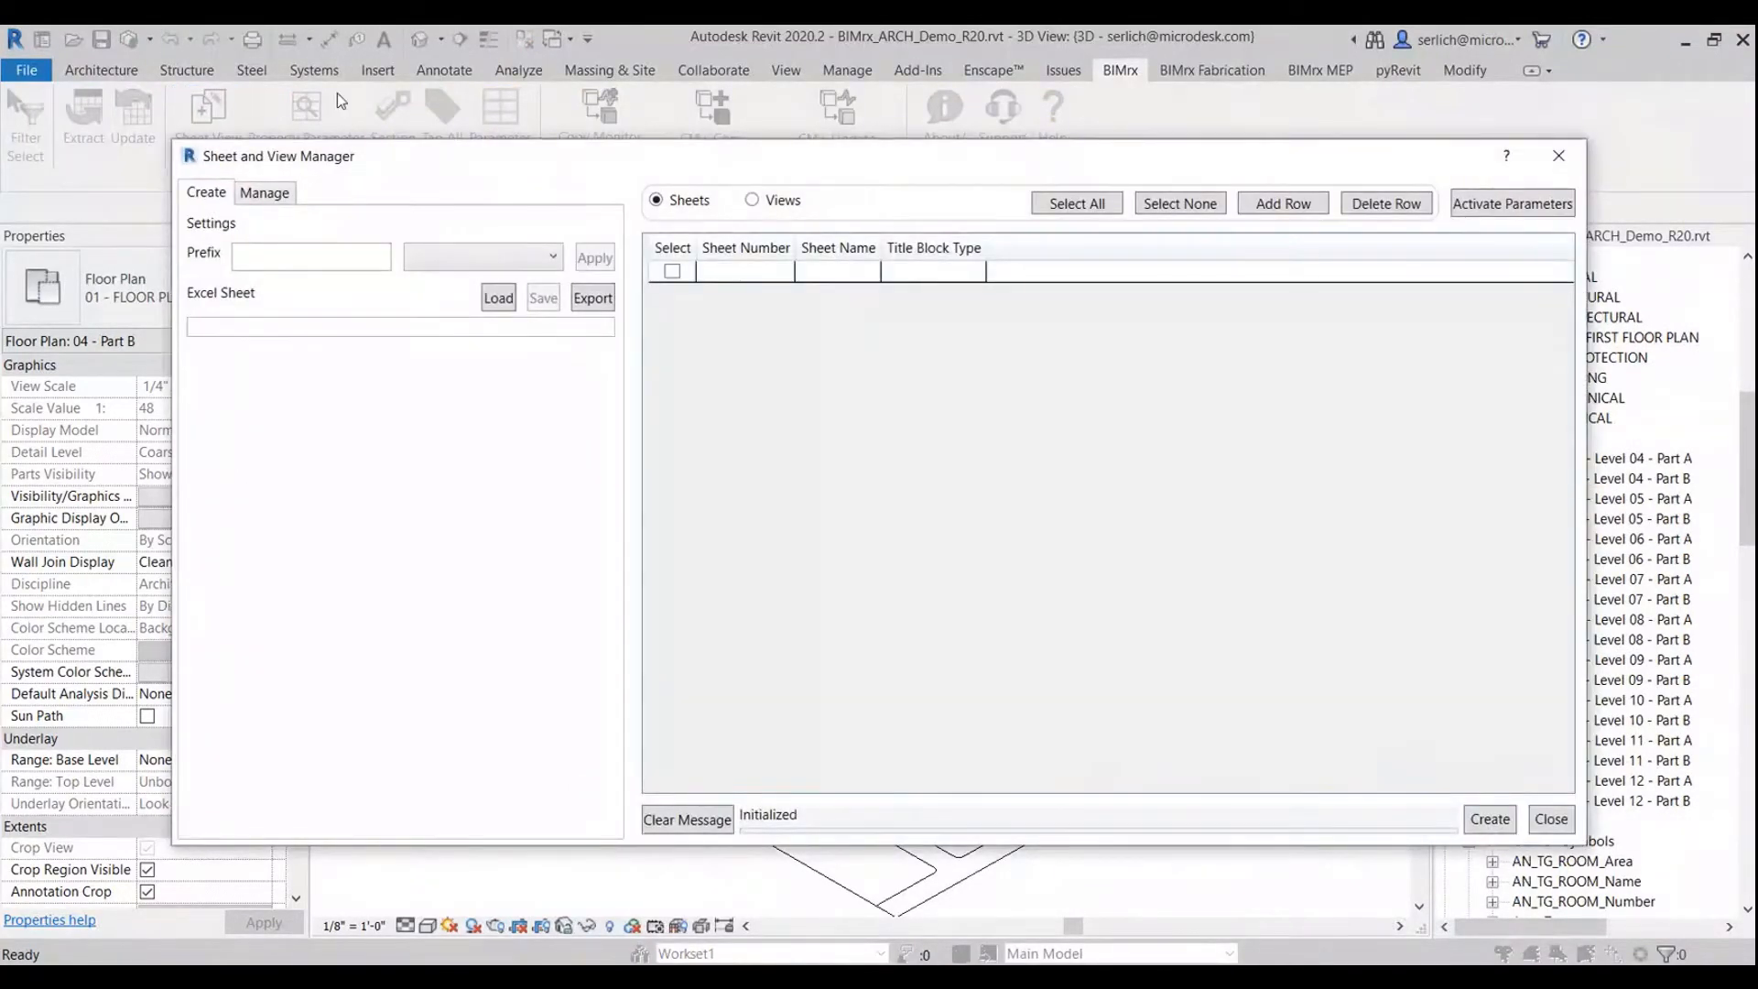
{"action": "left_click", "coordinate": [267, 194]}
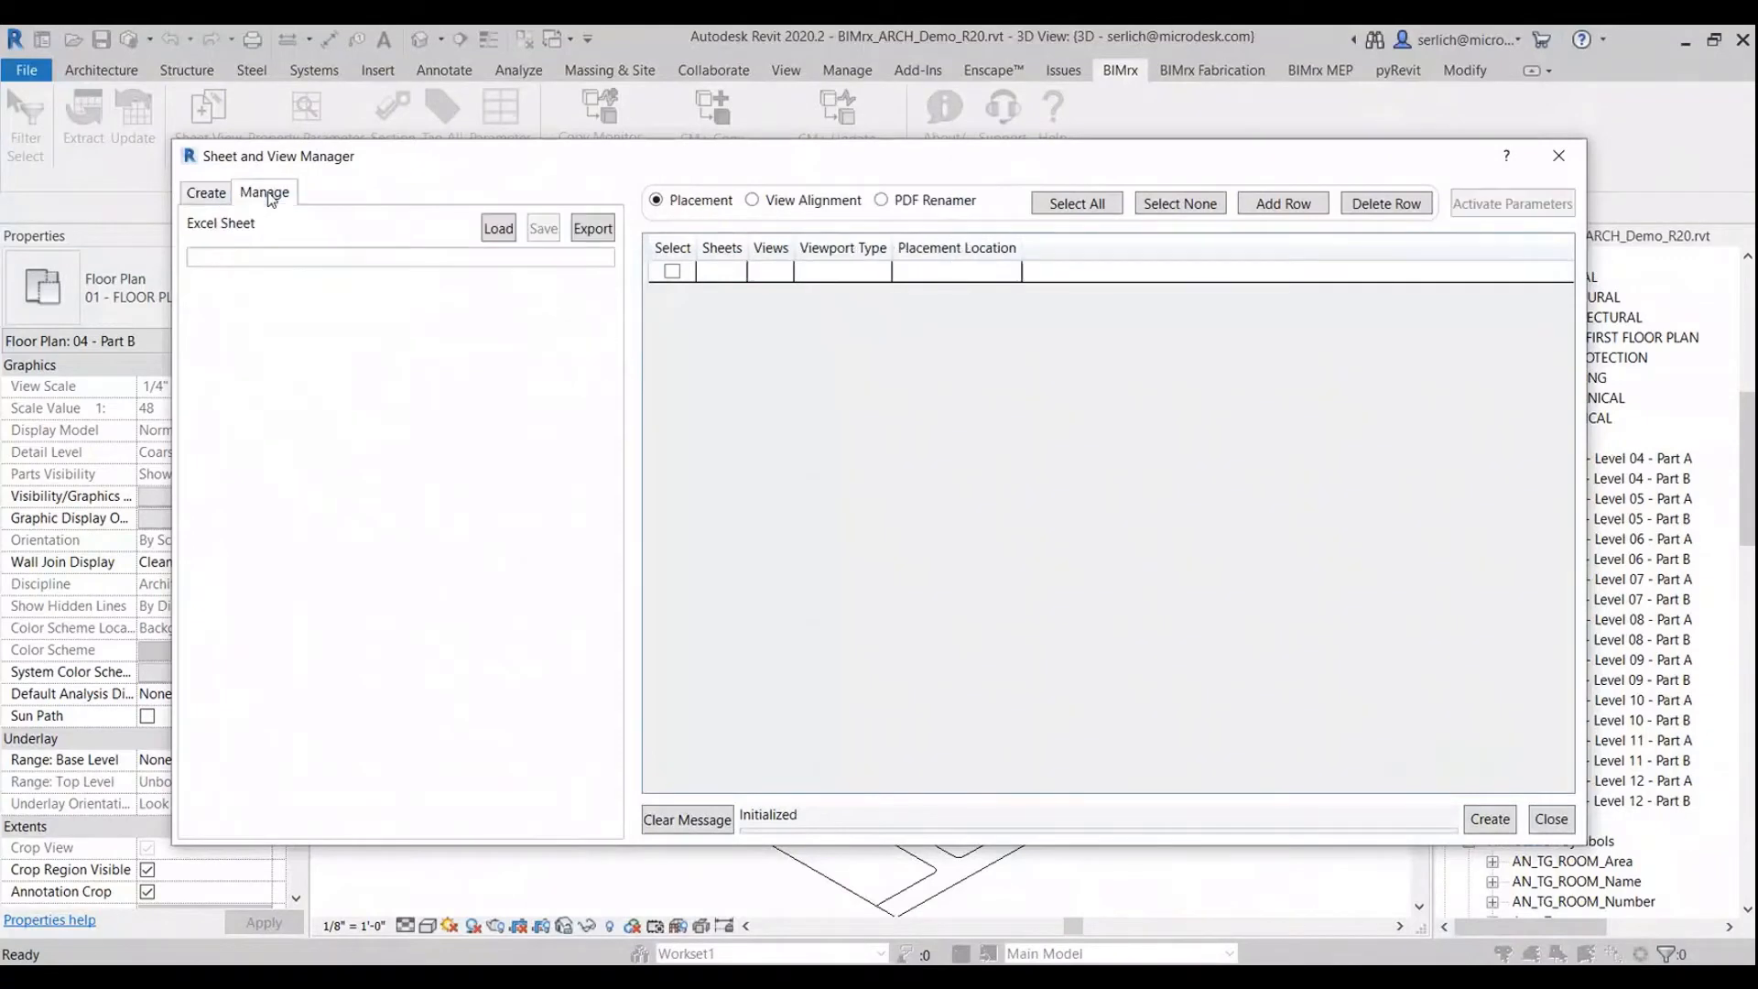
{"action": "left_click", "coordinate": [498, 228]}
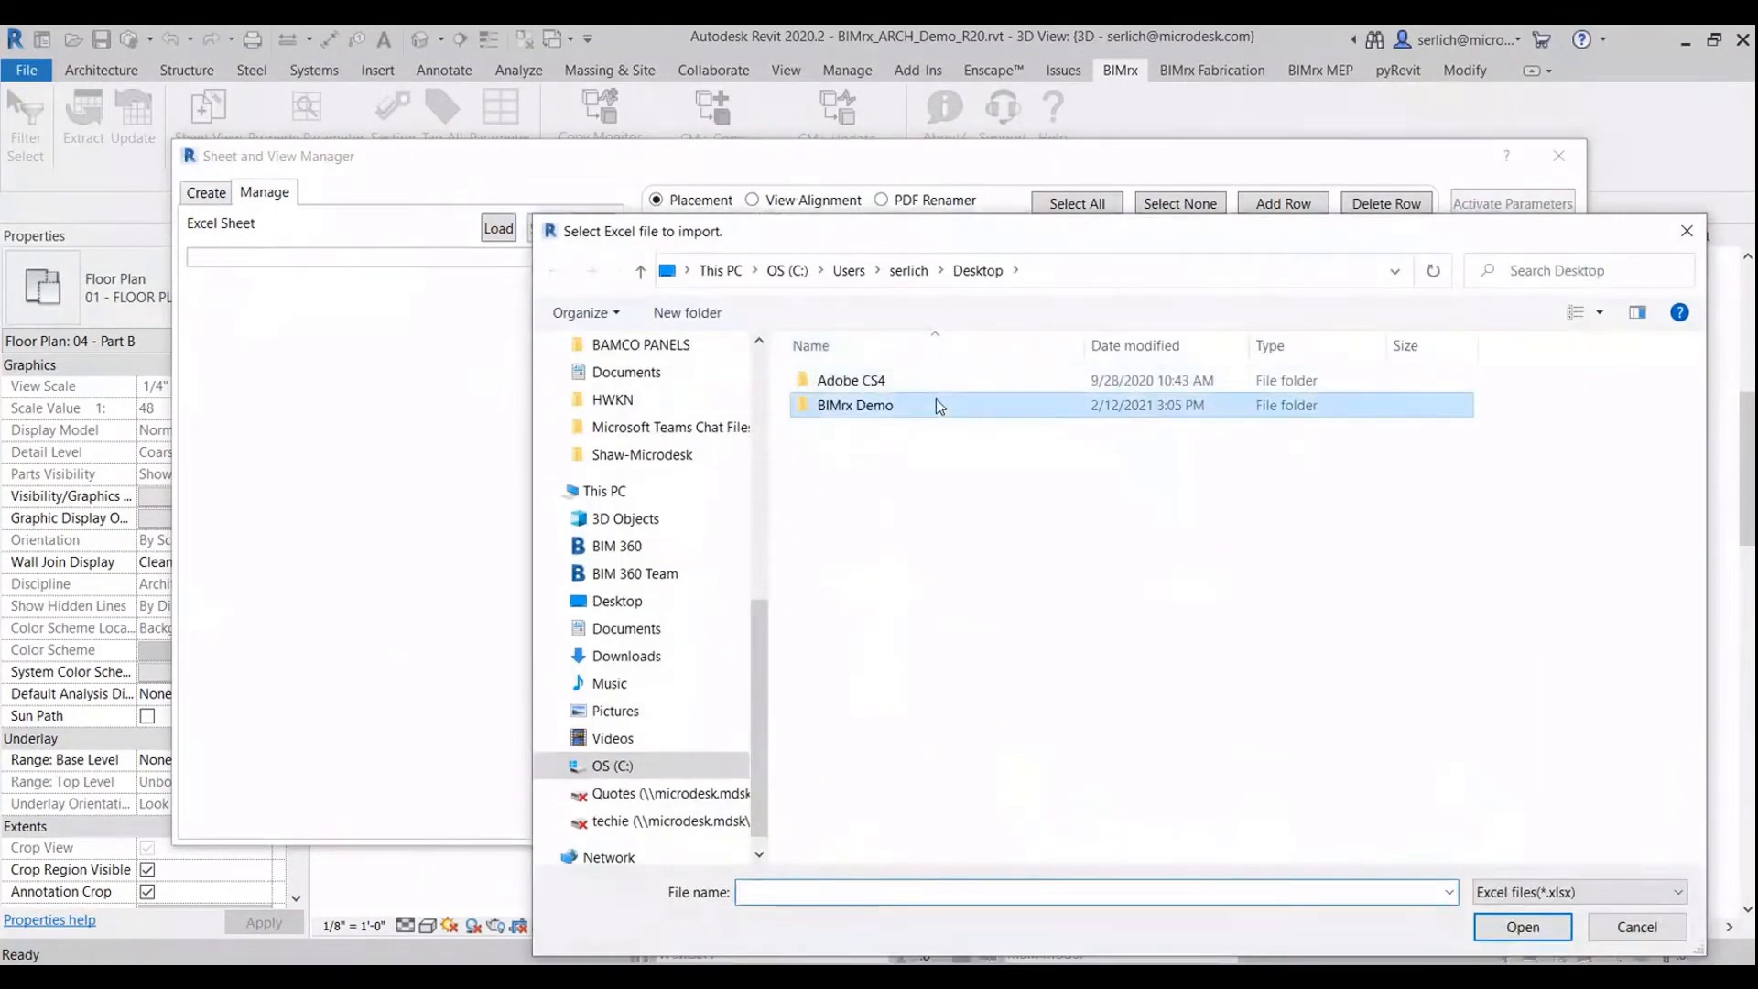
{"action": "double_click", "coordinate": [936, 403]}
{"action": "double_click", "coordinate": [927, 701]}
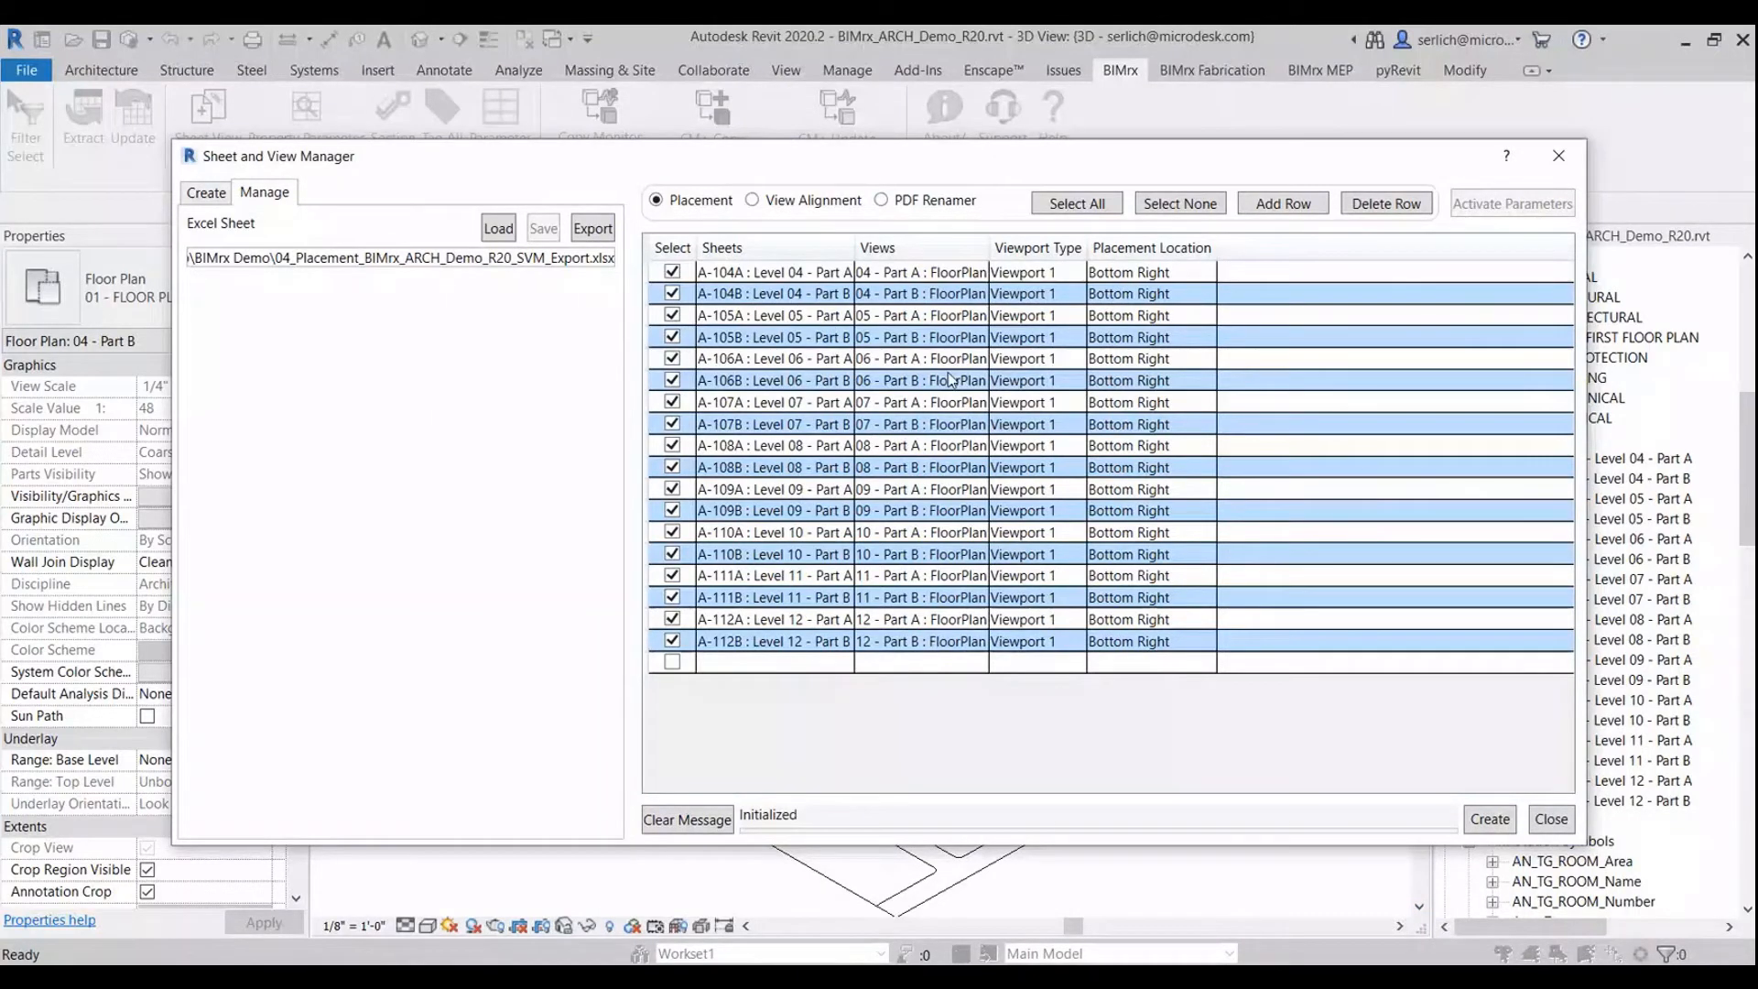
Step: Place the listed Part A and Part B views on sheets A-104A to A-112B at Bottom Right using Viewport 1, and close the manager
{"action": "left_click", "coordinate": [1172, 274]}
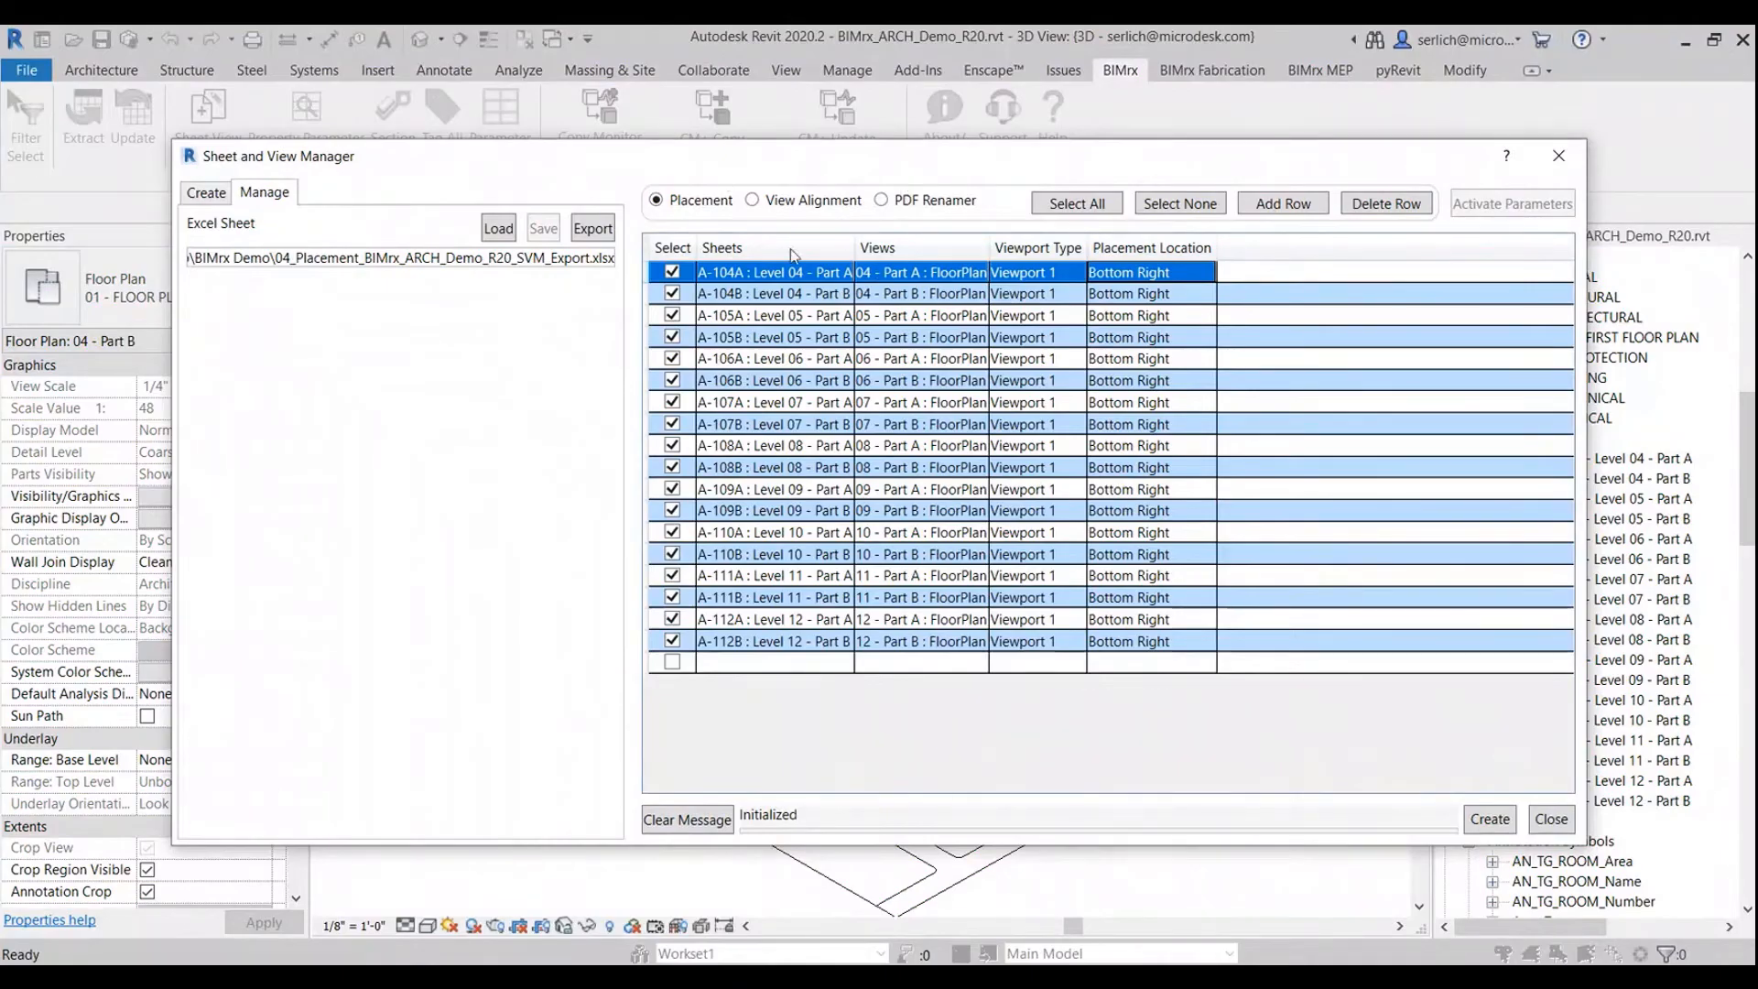
{"action": "left_click", "coordinate": [1483, 819]}
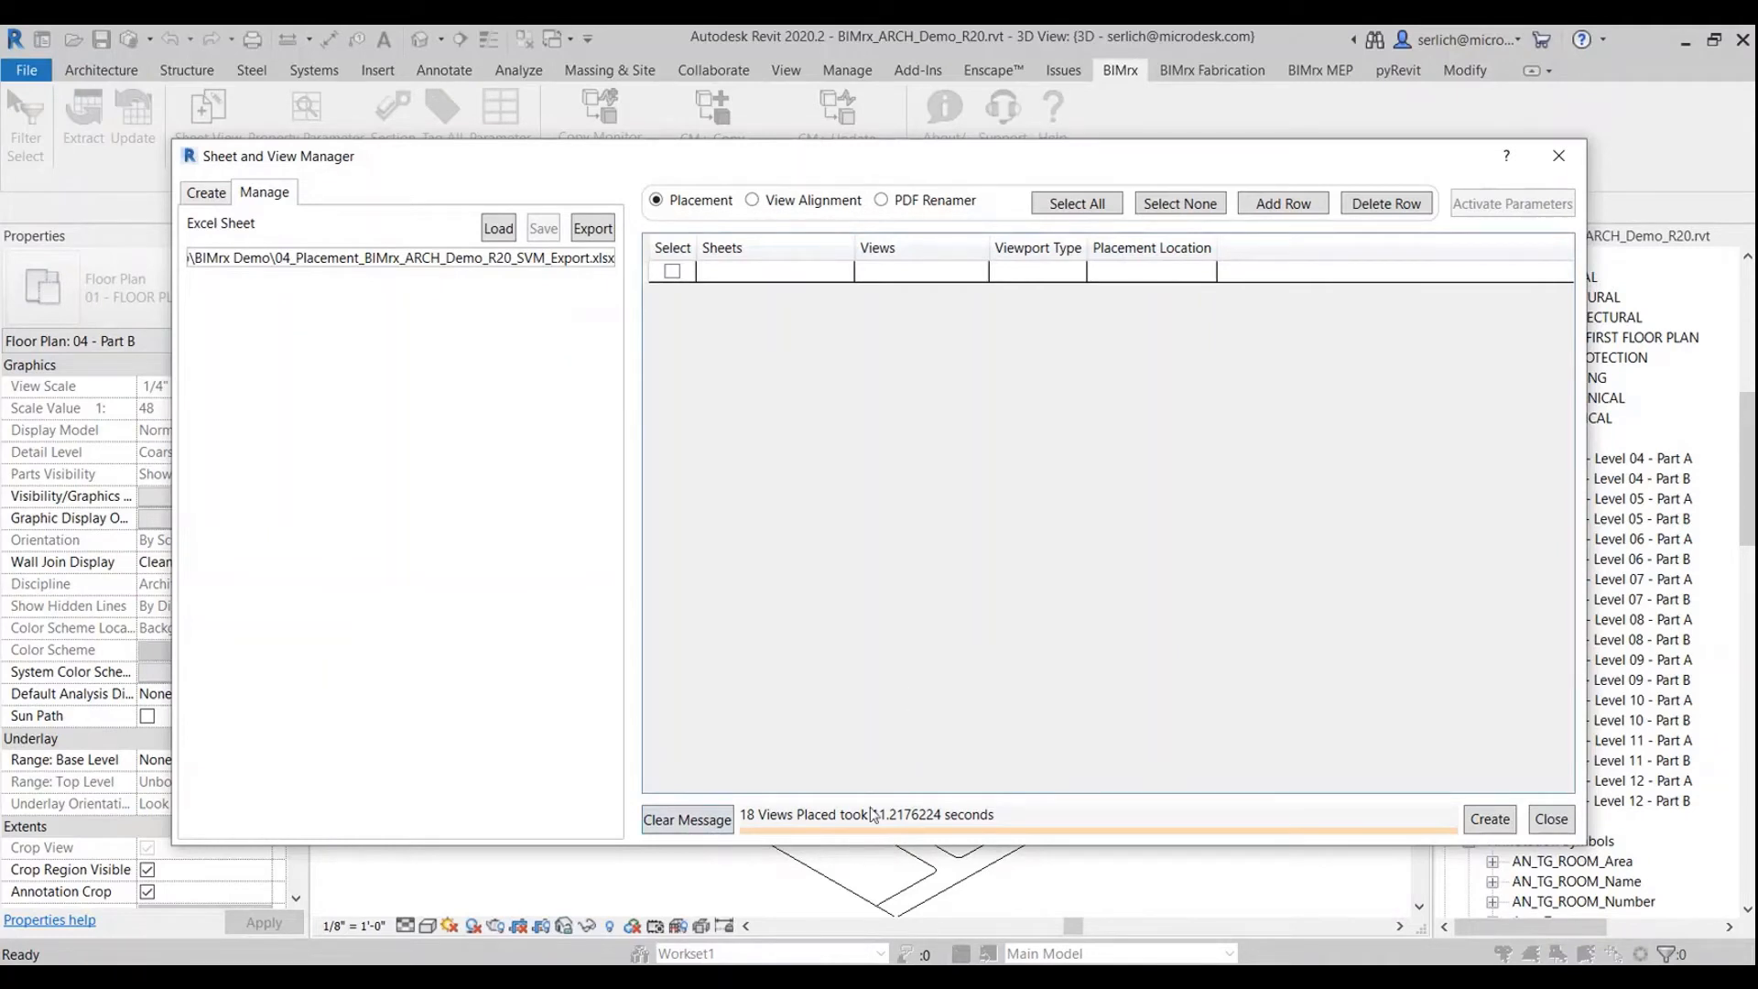
{"action": "left_click", "coordinate": [1500, 822]}
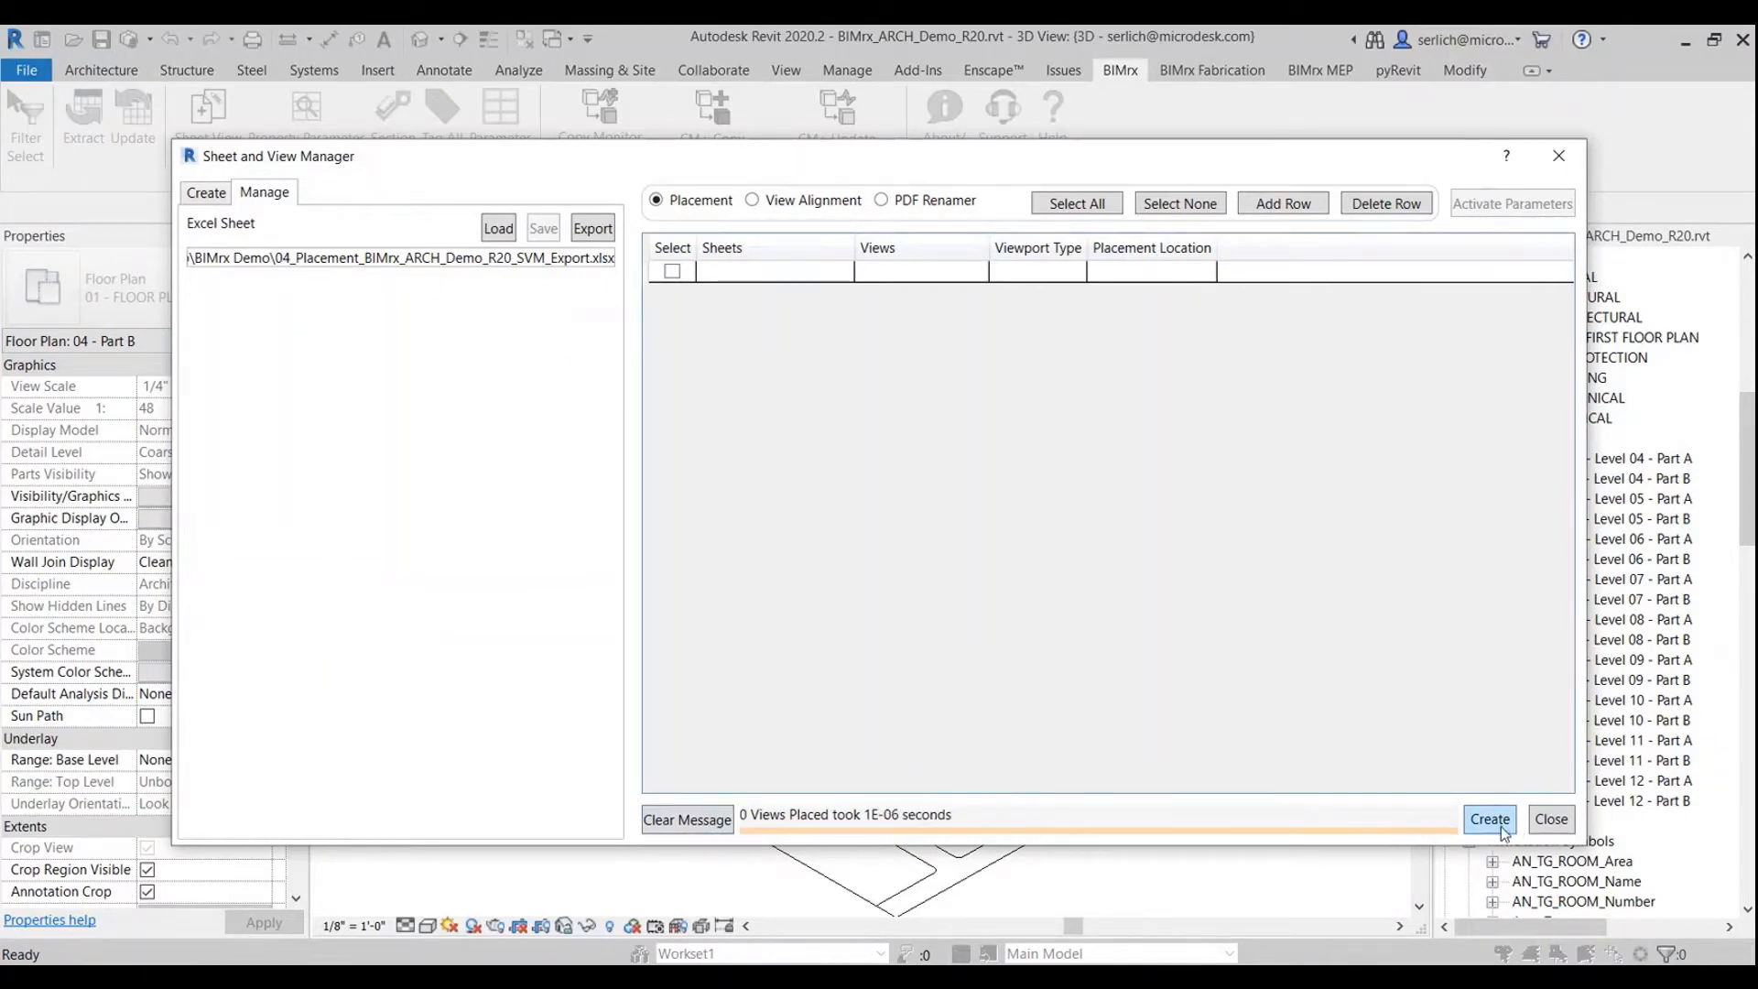
{"action": "left_click", "coordinate": [1552, 819]}
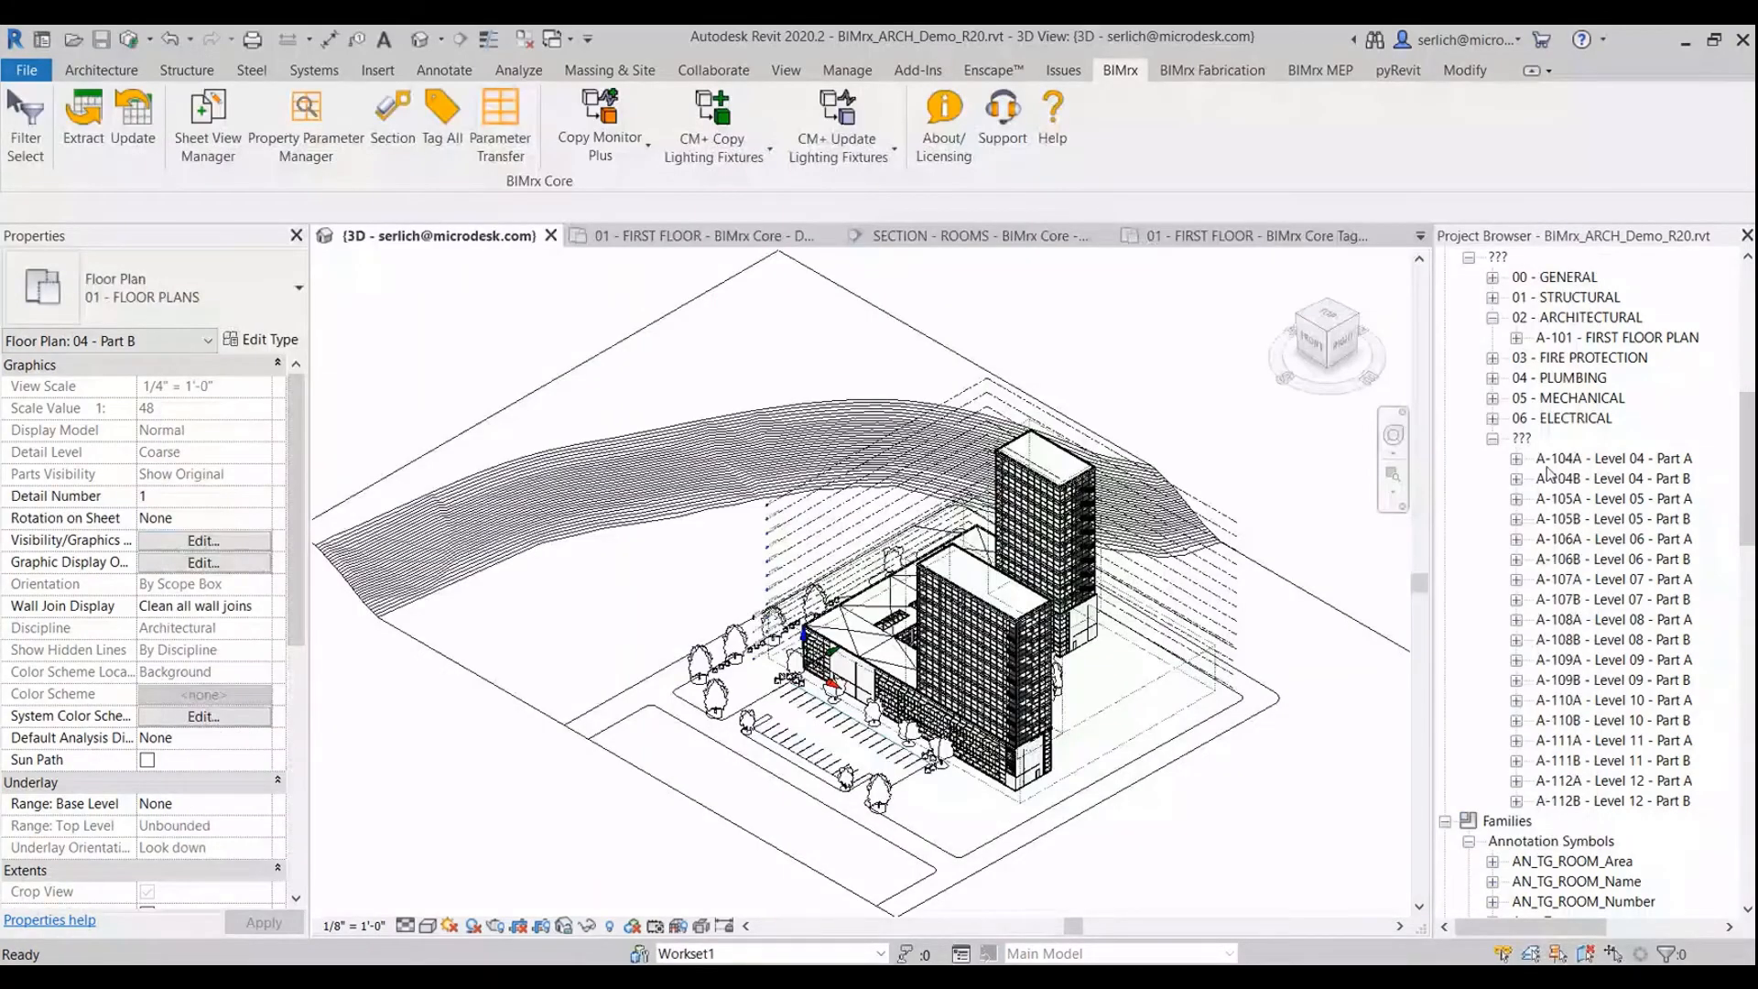
Step: Open sheet A-104A and move its floor plan viewport to the upper-left corner of the title block
{"action": "double_click", "coordinate": [1554, 458]}
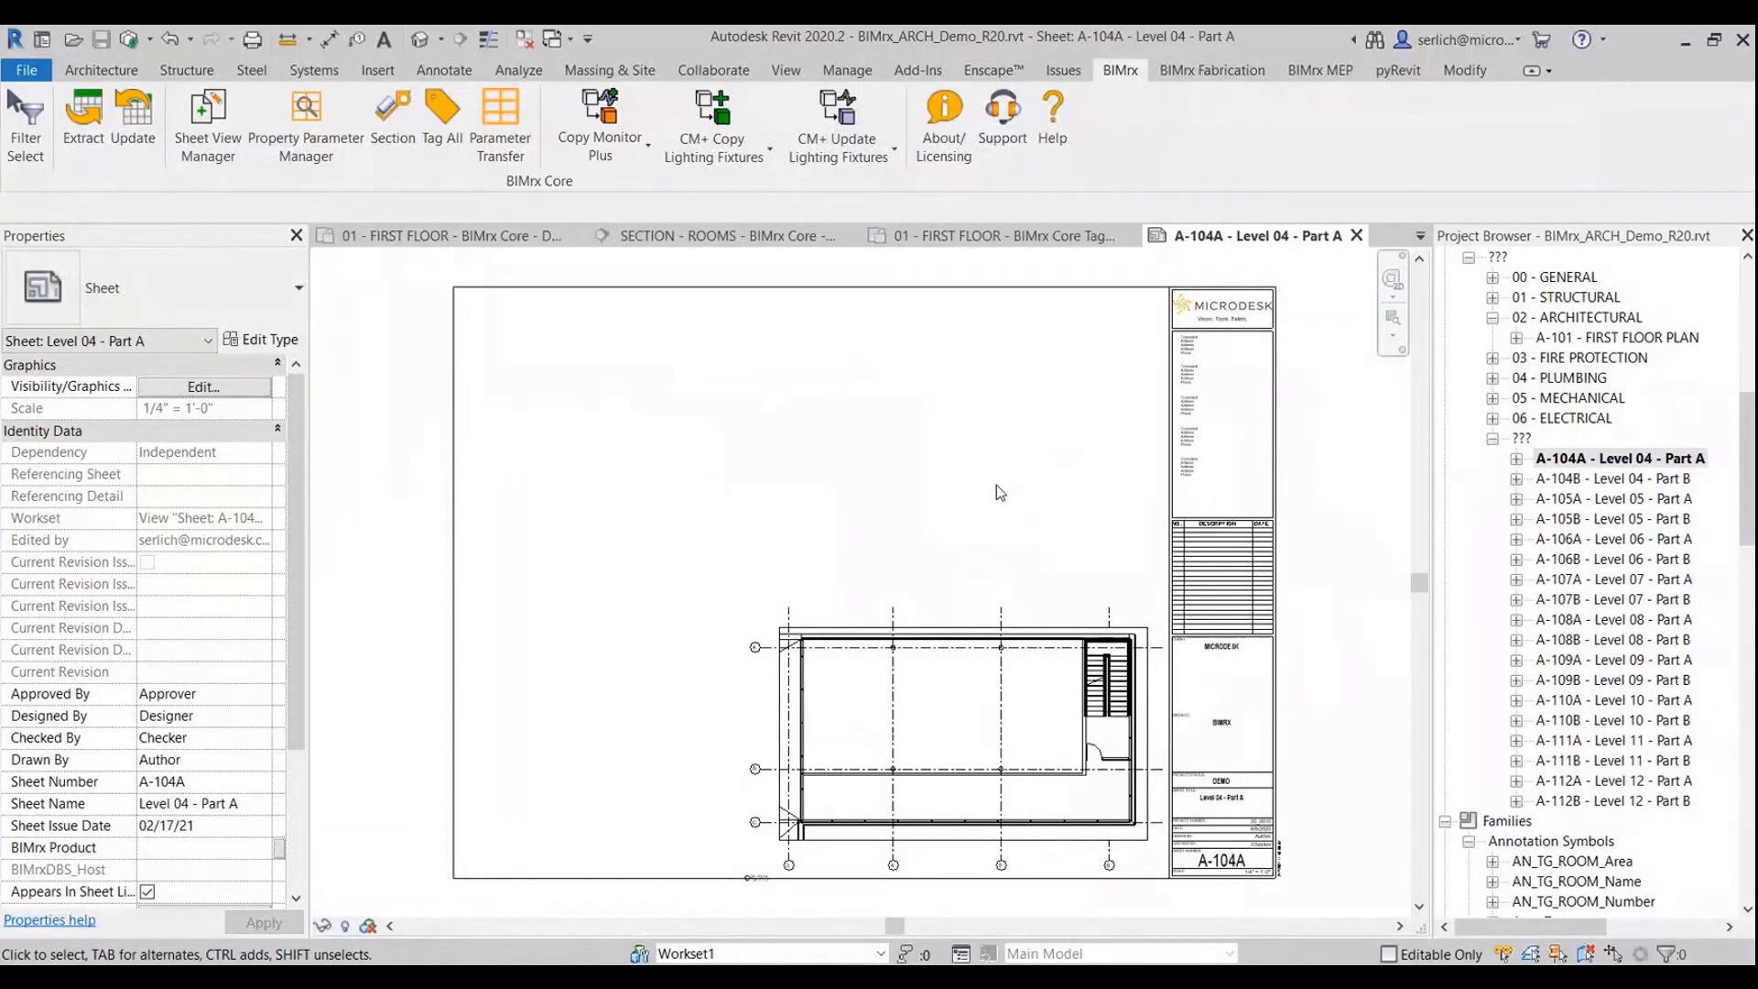
{"action": "middle_click_drag", "start_coordinate": [1120, 498], "coordinate": [1066, 431]}
{"action": "right_click", "coordinate": [784, 498]}
{"action": "left_click", "coordinate": [694, 528]}
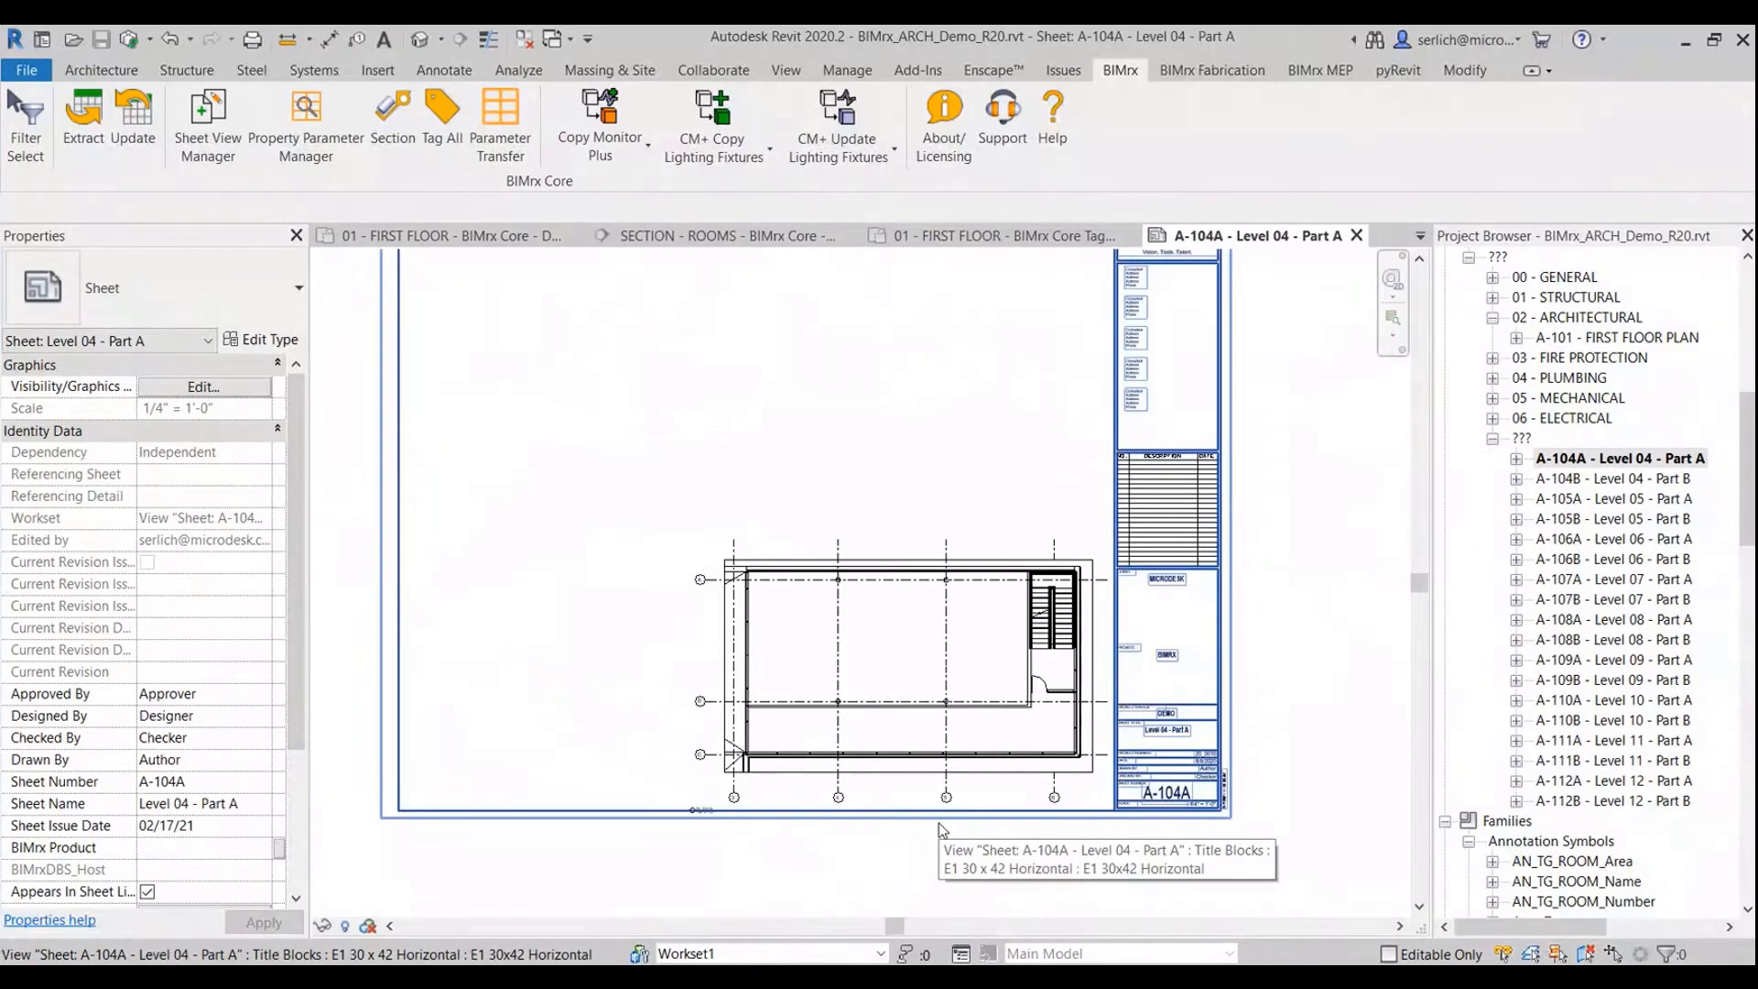
{"action": "left_click", "coordinate": [1017, 669]}
{"action": "middle_click_drag", "start_coordinate": [1045, 499], "coordinate": [1051, 578]}
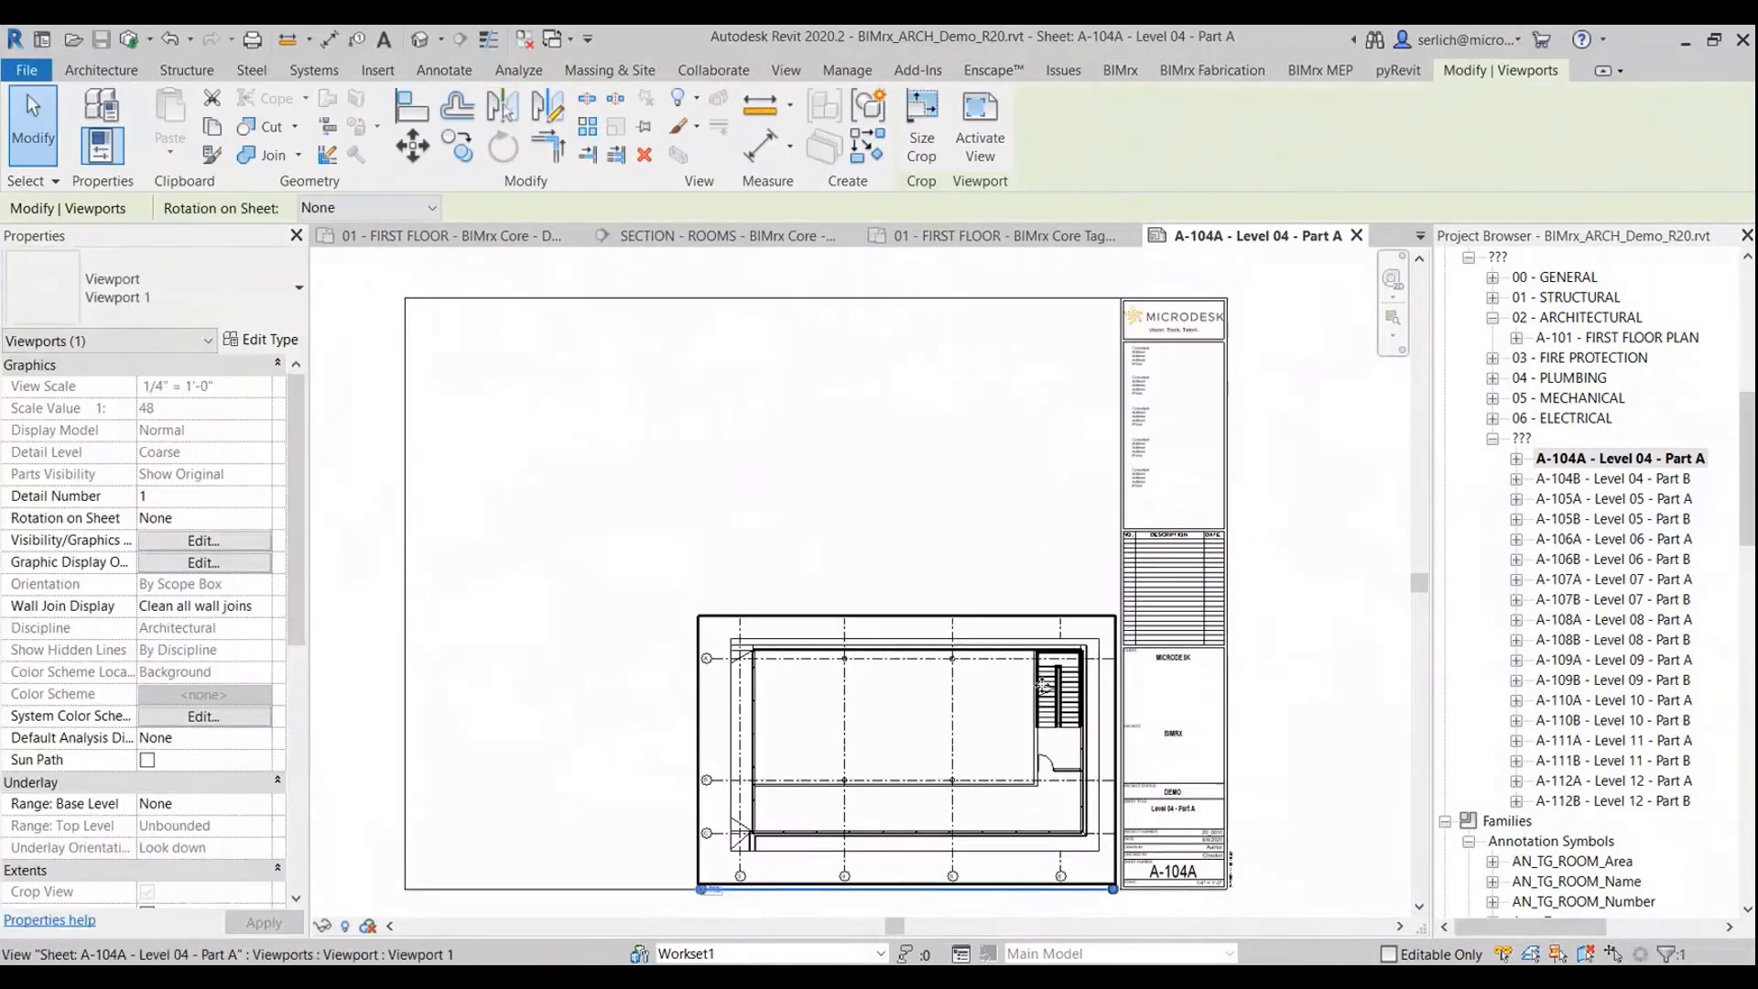
{"action": "left_click_drag", "start_coordinate": [1043, 685], "coordinate": [785, 391]}
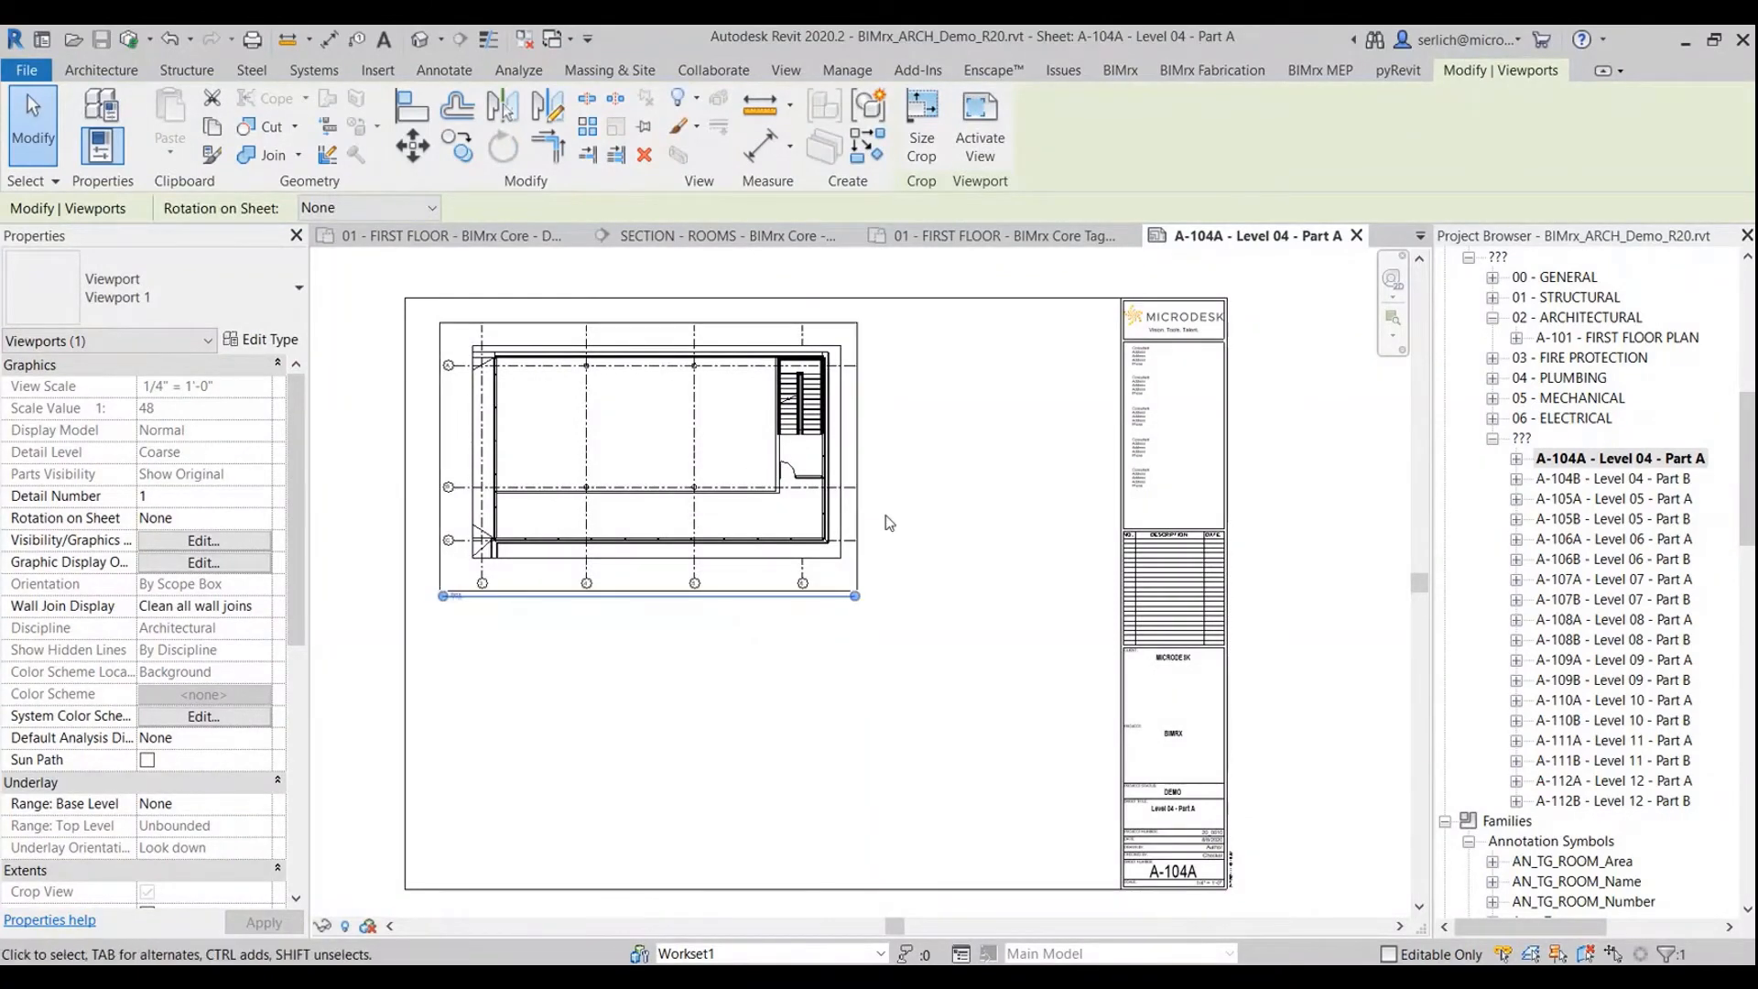
{"action": "middle_click_drag", "start_coordinate": [858, 436], "coordinate": [859, 423]}
{"action": "left_click", "coordinate": [983, 445]}
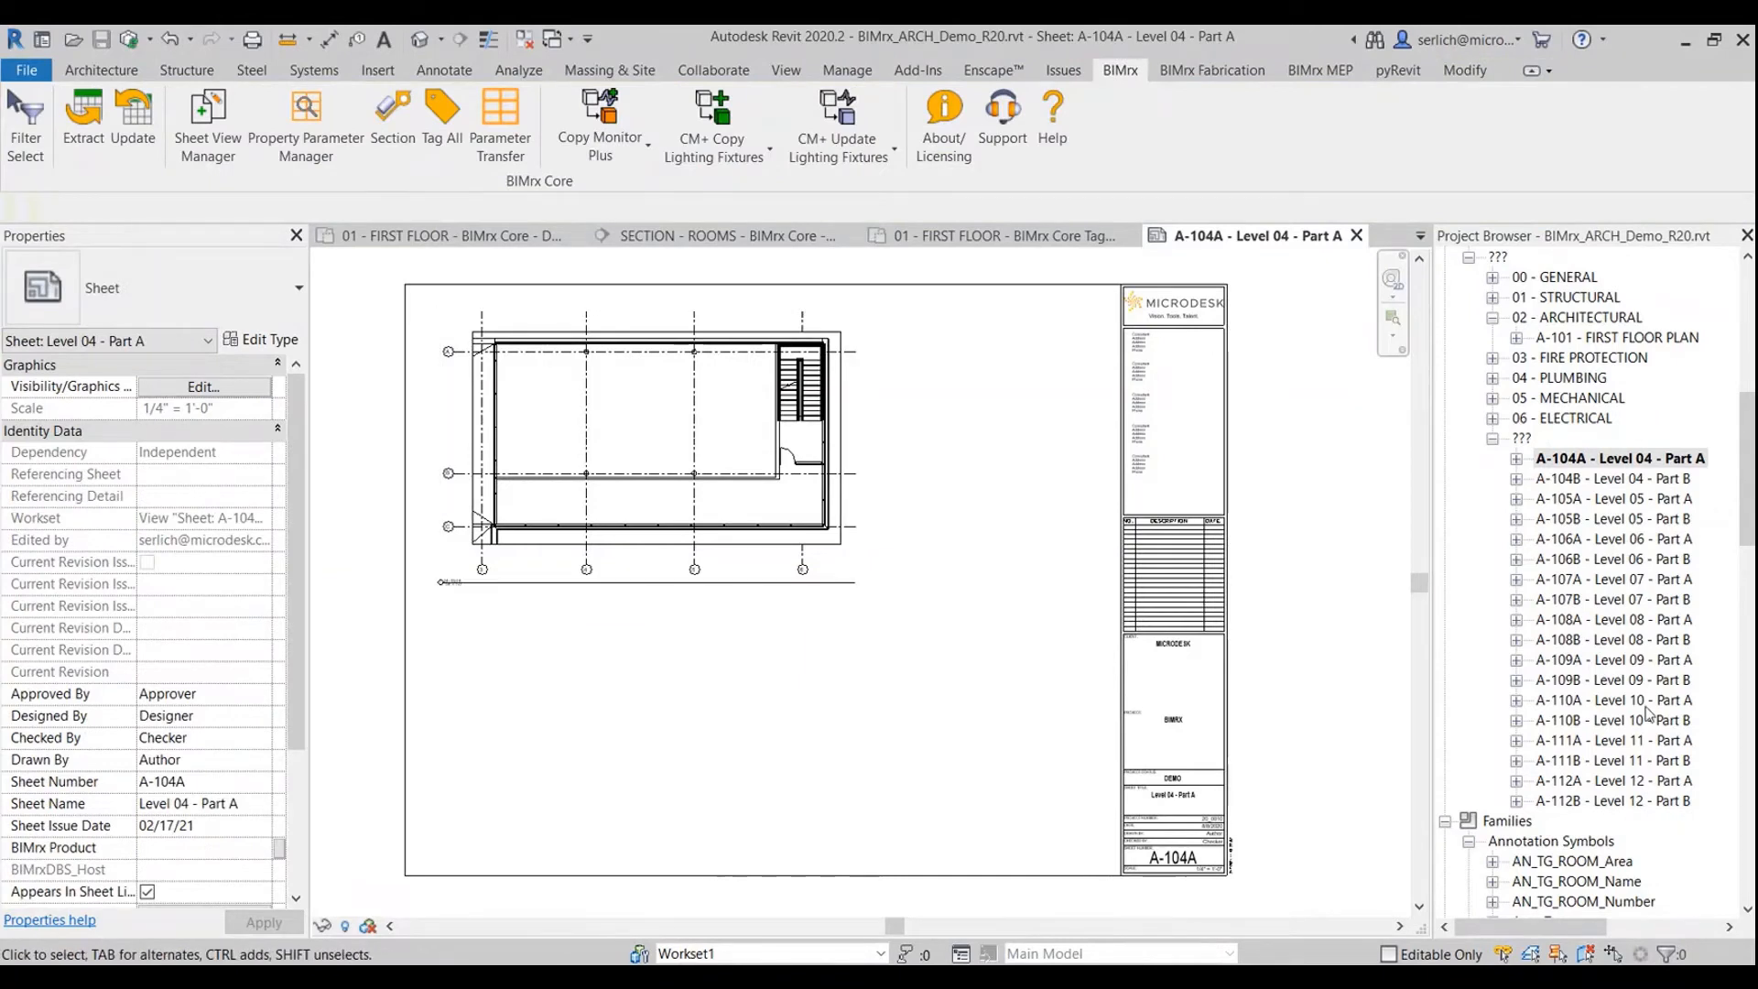
Step: Check sheet A-105A, and set A-104A : 04 - Part A as the view to align to in the Sheet and View Manager's View Alignment
{"action": "left_click", "coordinate": [1658, 500]}
{"action": "double_click", "coordinate": [1657, 500]}
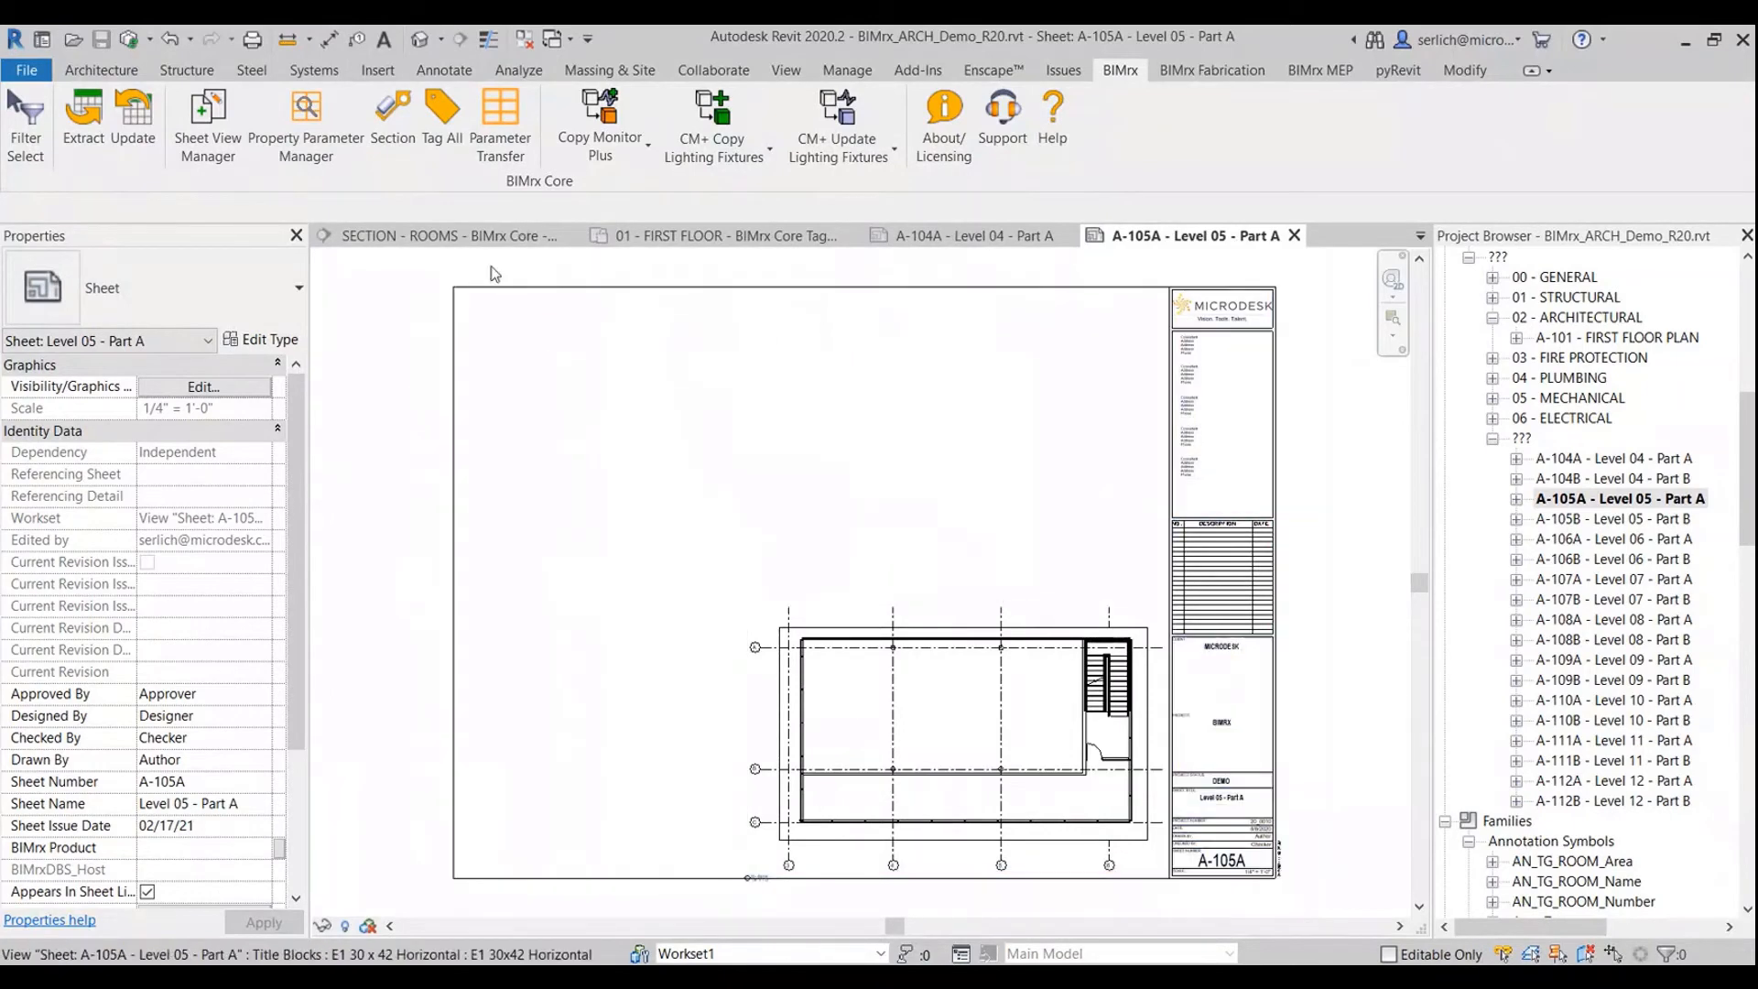
{"action": "left_click", "coordinate": [192, 141]}
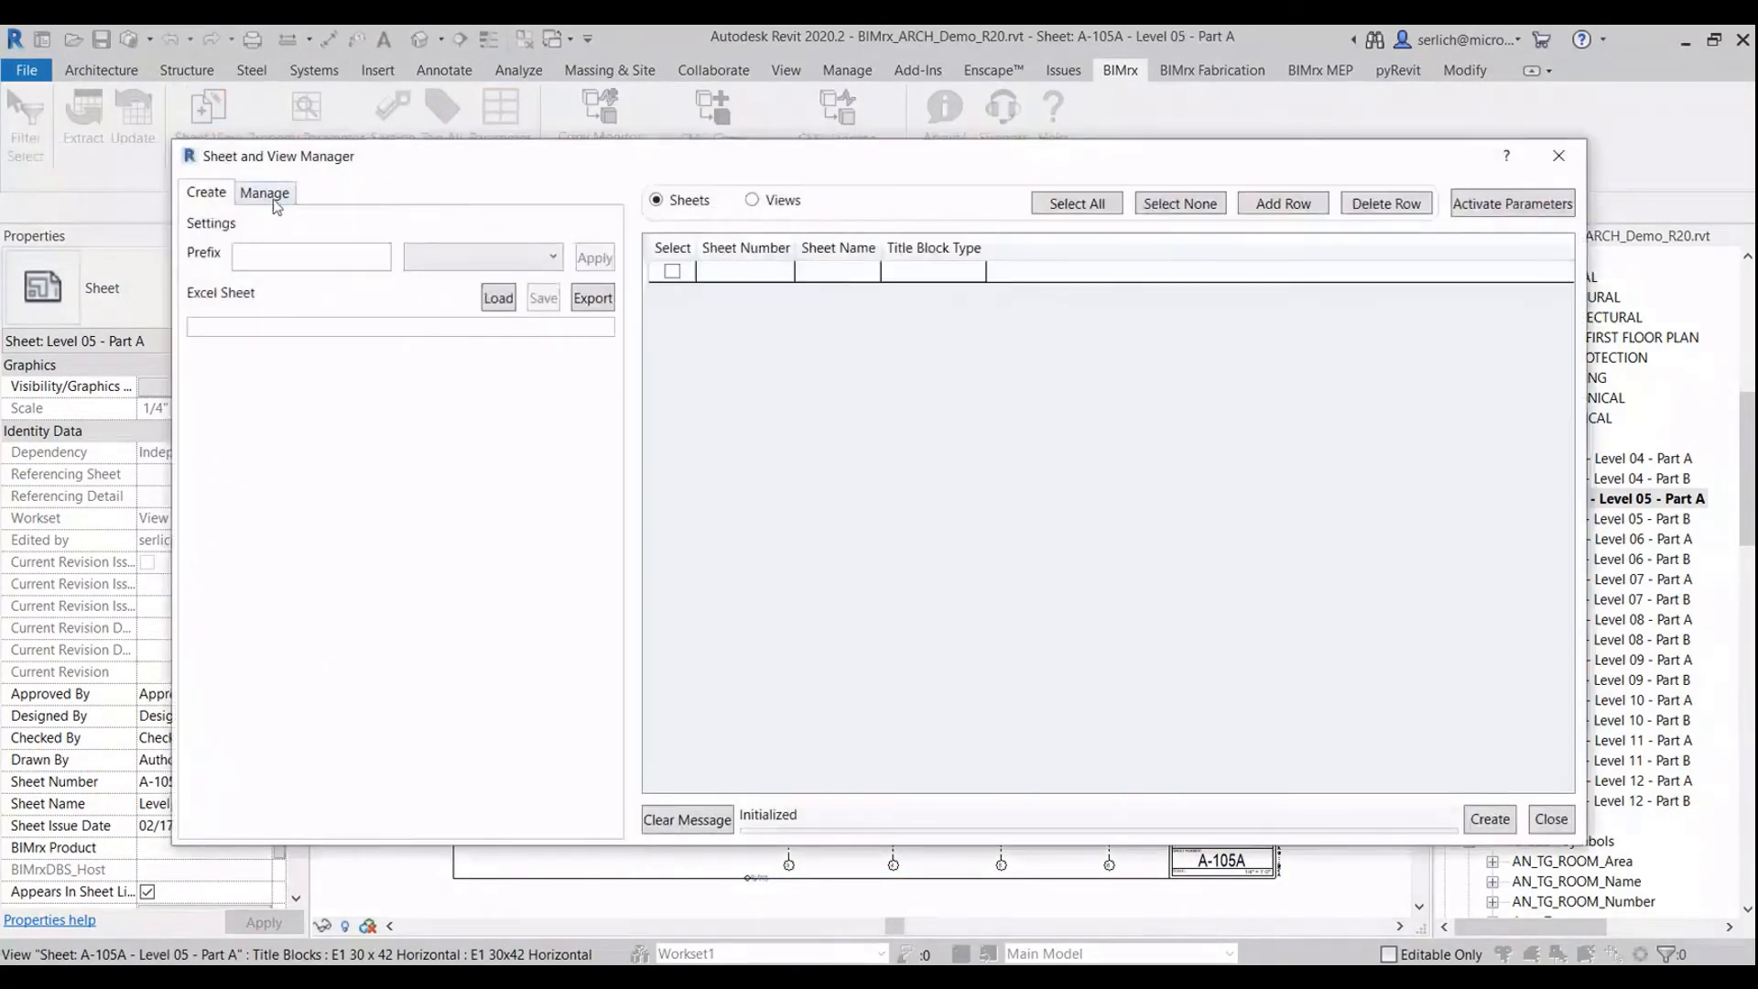
{"action": "left_click", "coordinate": [268, 193]}
{"action": "left_click", "coordinate": [840, 200]}
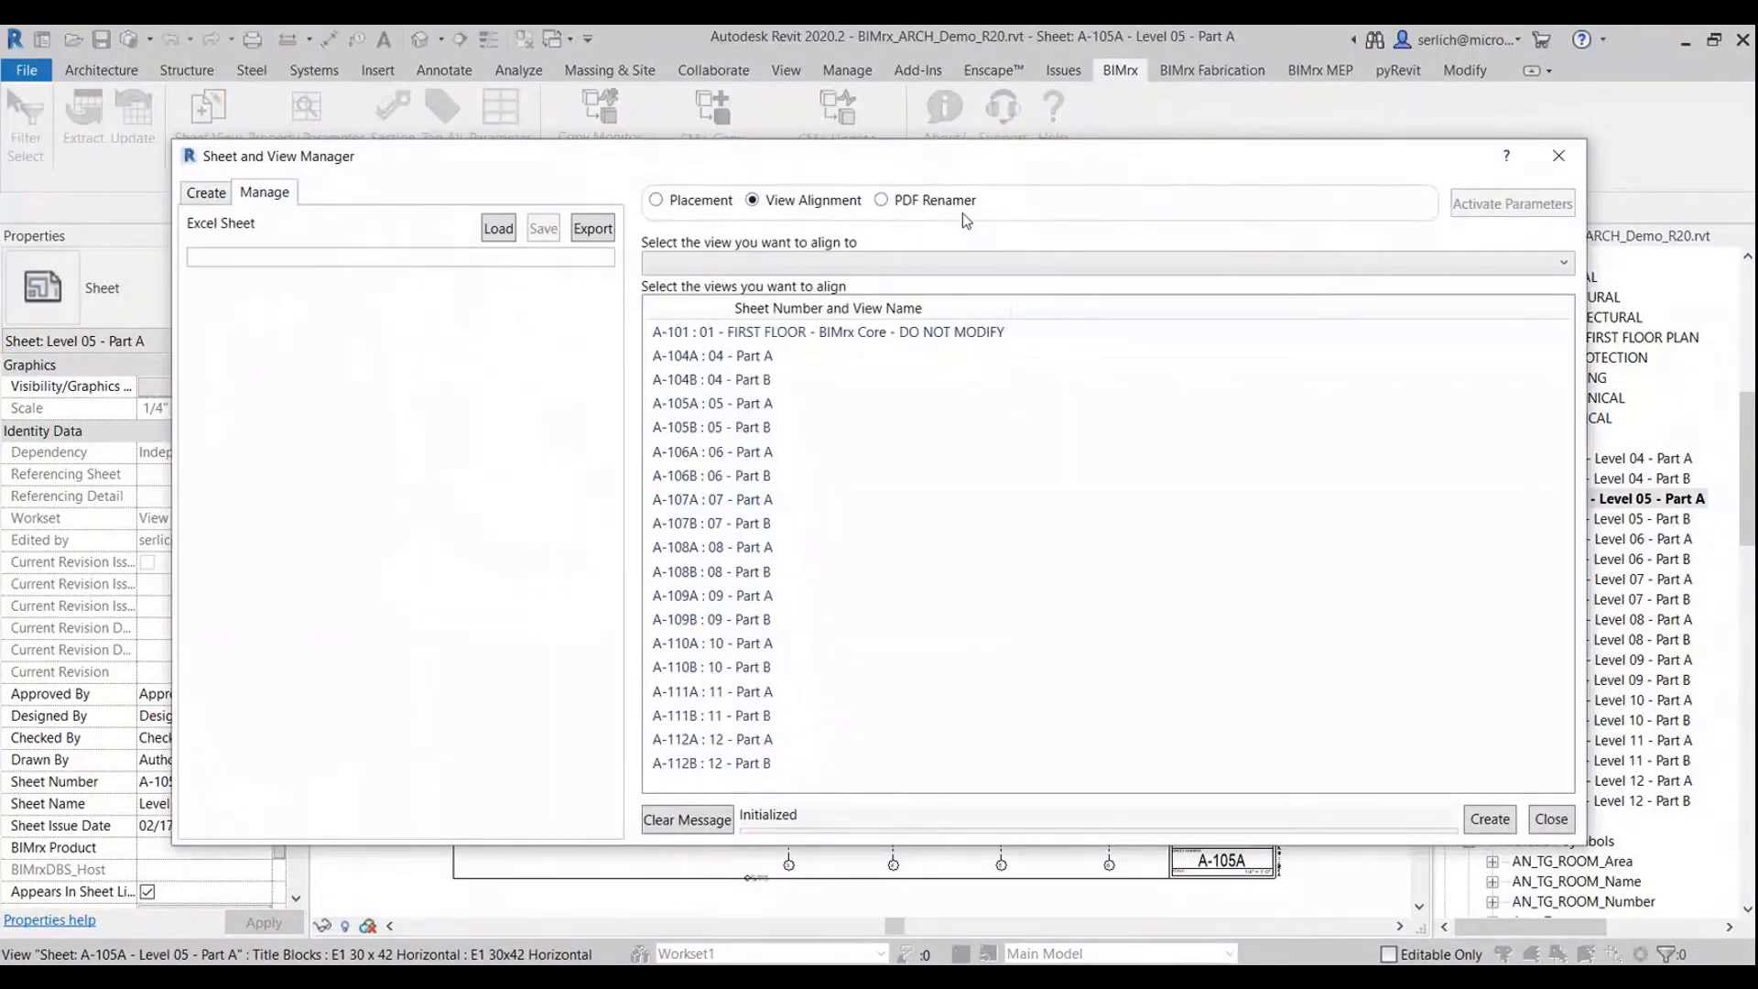
{"action": "left_click", "coordinate": [965, 264]}
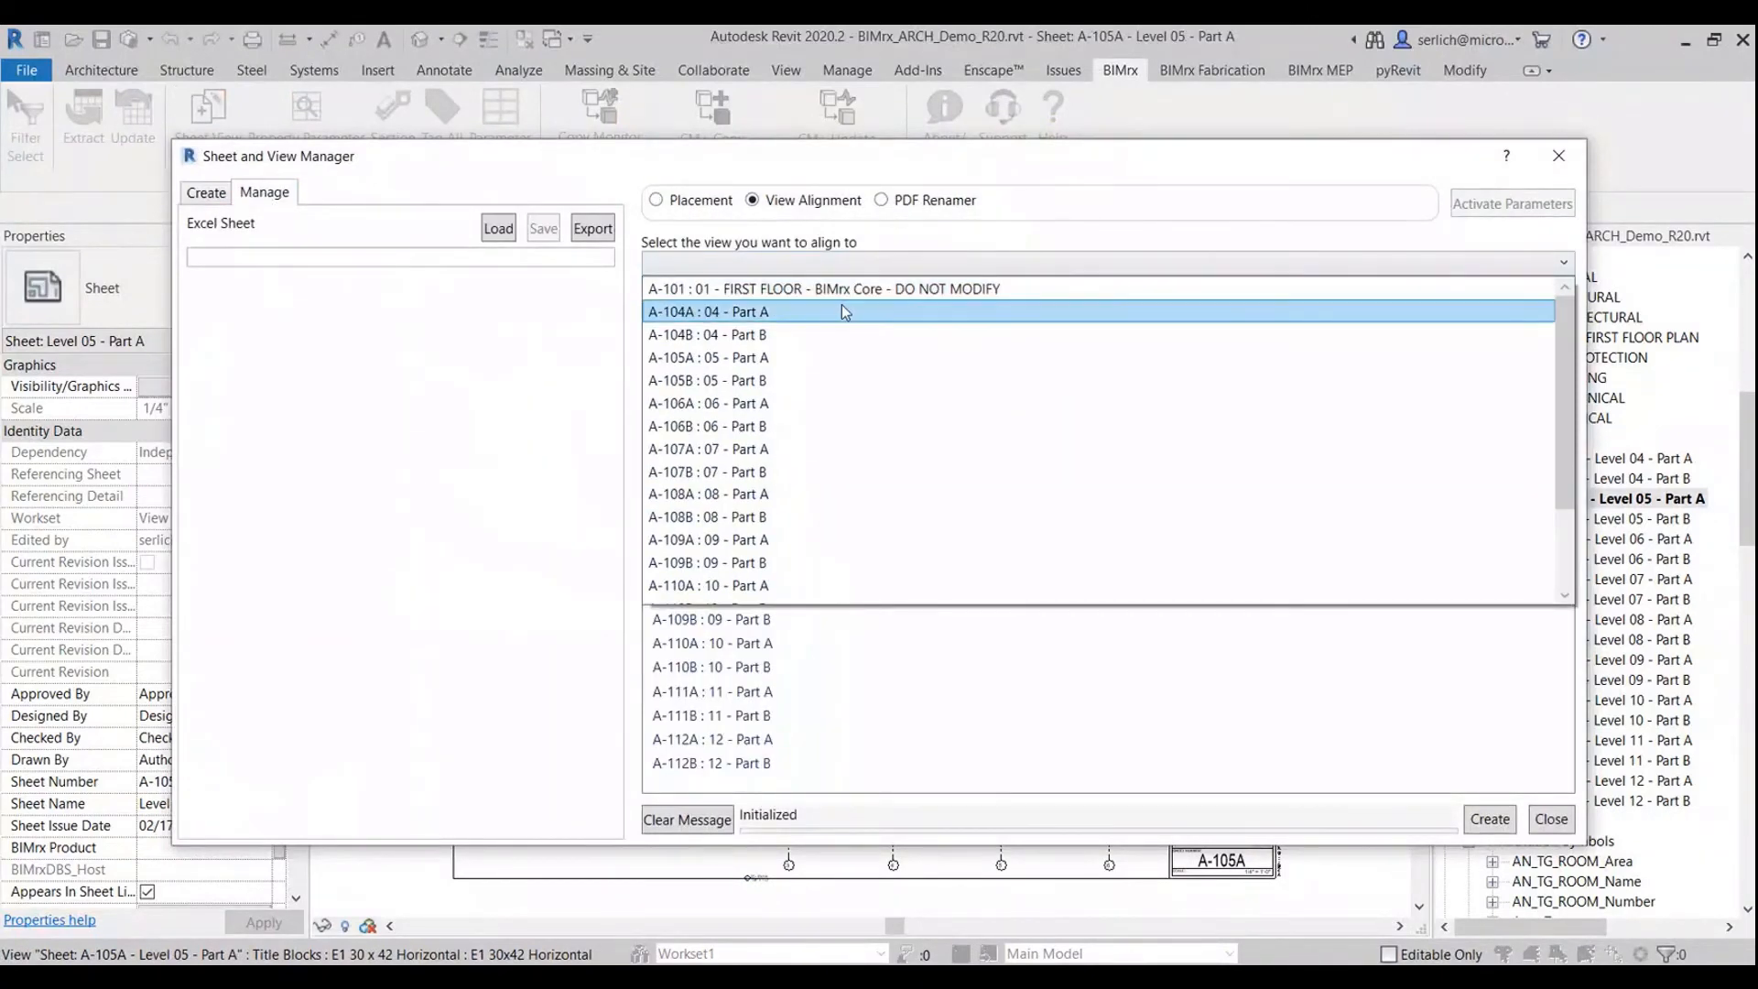
{"action": "left_click", "coordinate": [756, 313]}
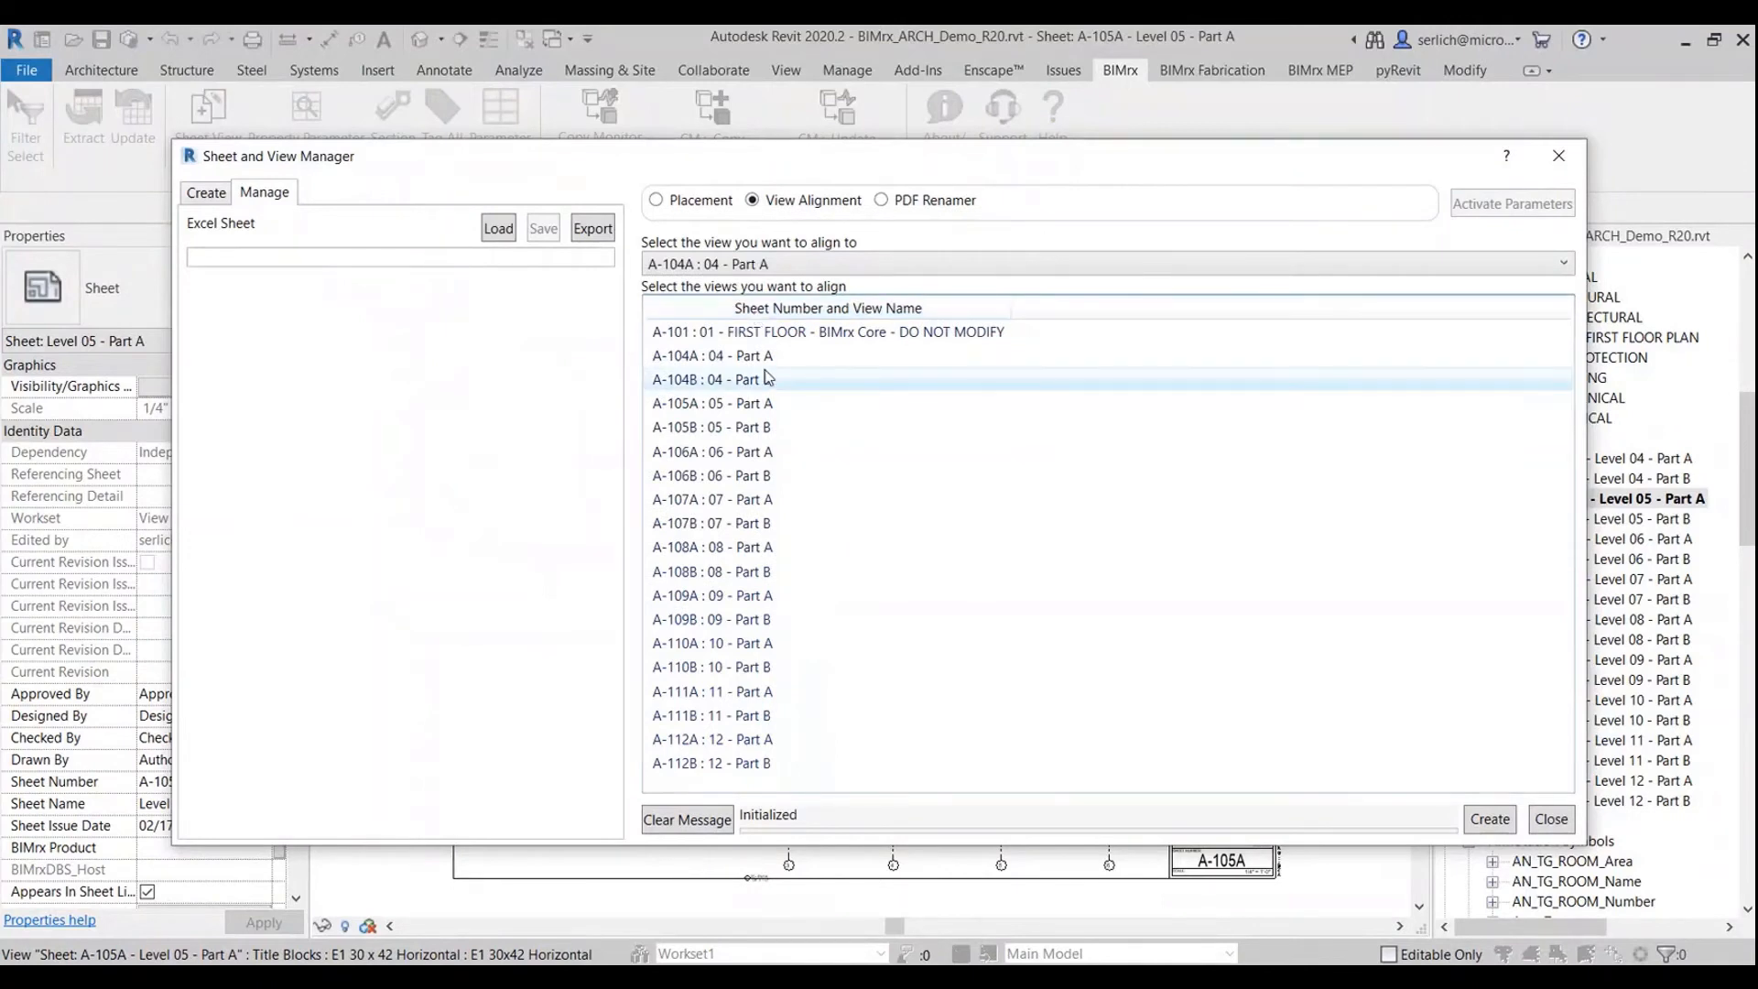
Step: Align the Part A views on sheets A-105A through A-112A to the chosen reference view and close the manager
{"action": "left_click", "coordinate": [769, 403]}
{"action": "left_click", "coordinate": [799, 451], "text": "ctrl"}
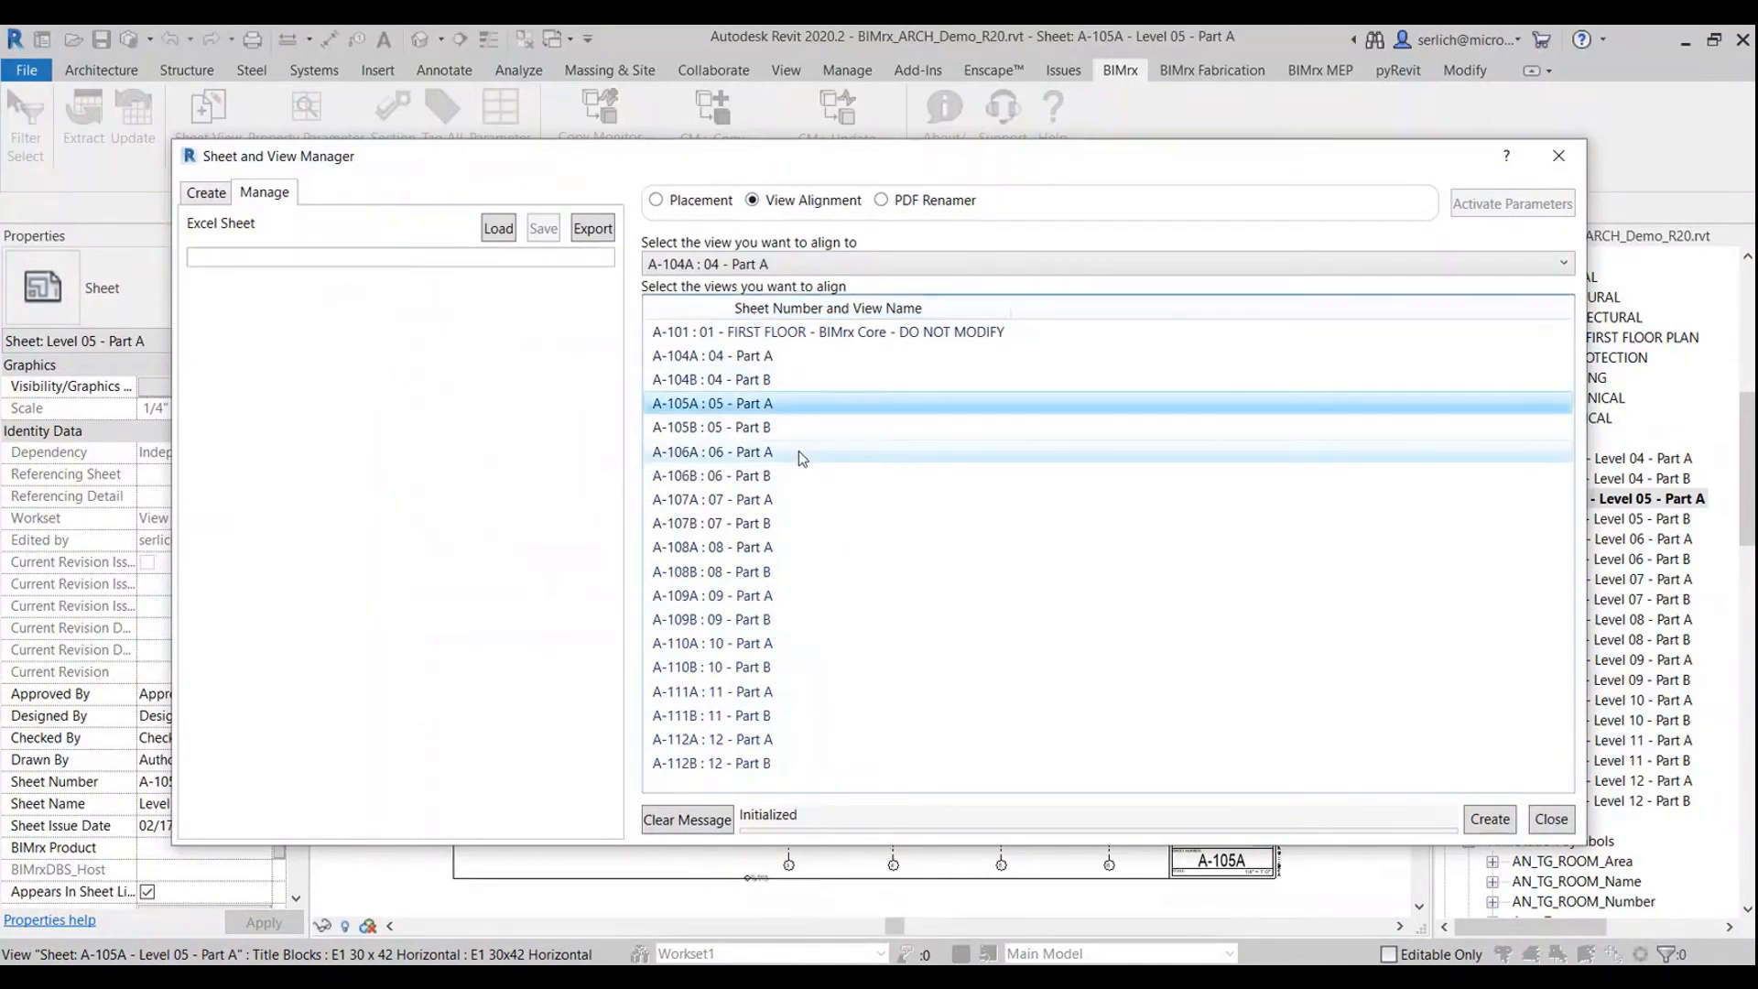
{"action": "left_click", "coordinate": [805, 502], "text": "ctrl"}
{"action": "left_click", "coordinate": [806, 547], "text": "ctrl"}
{"action": "left_click", "coordinate": [810, 596], "text": "ctrl"}
{"action": "left_click", "coordinate": [811, 643], "text": "ctrl"}
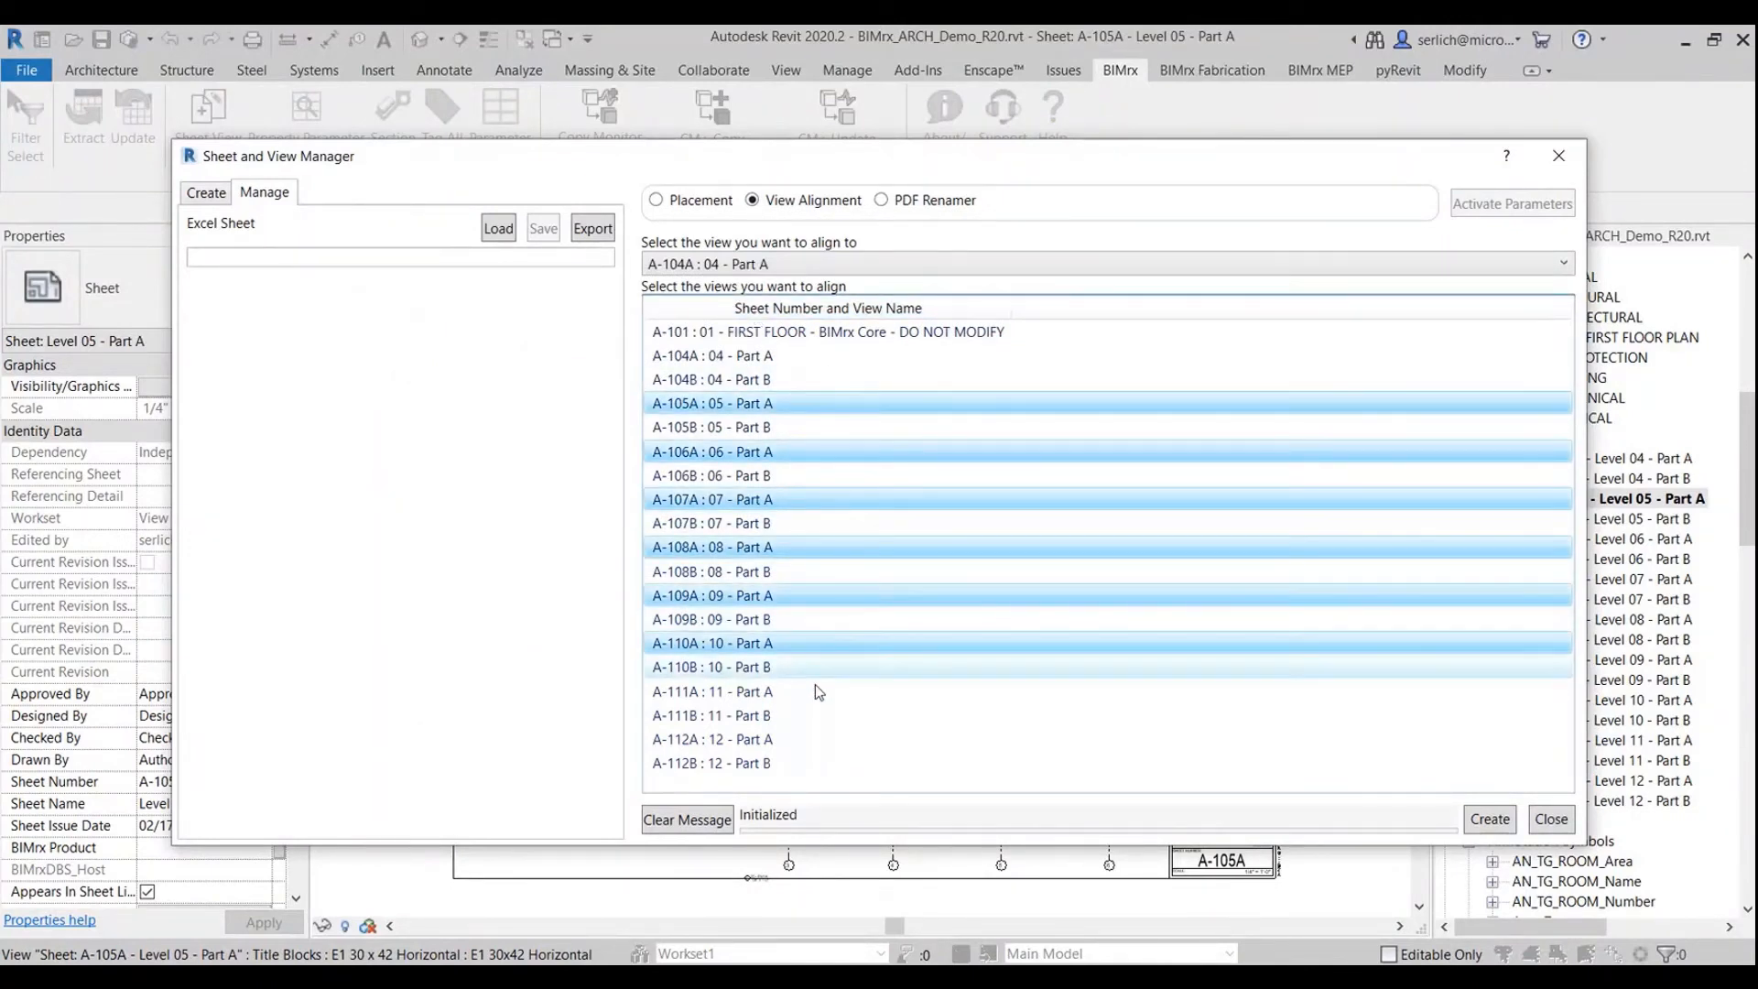
{"action": "left_click", "coordinate": [811, 692], "text": "ctrl"}
{"action": "left_click", "coordinate": [809, 738], "text": "ctrl"}
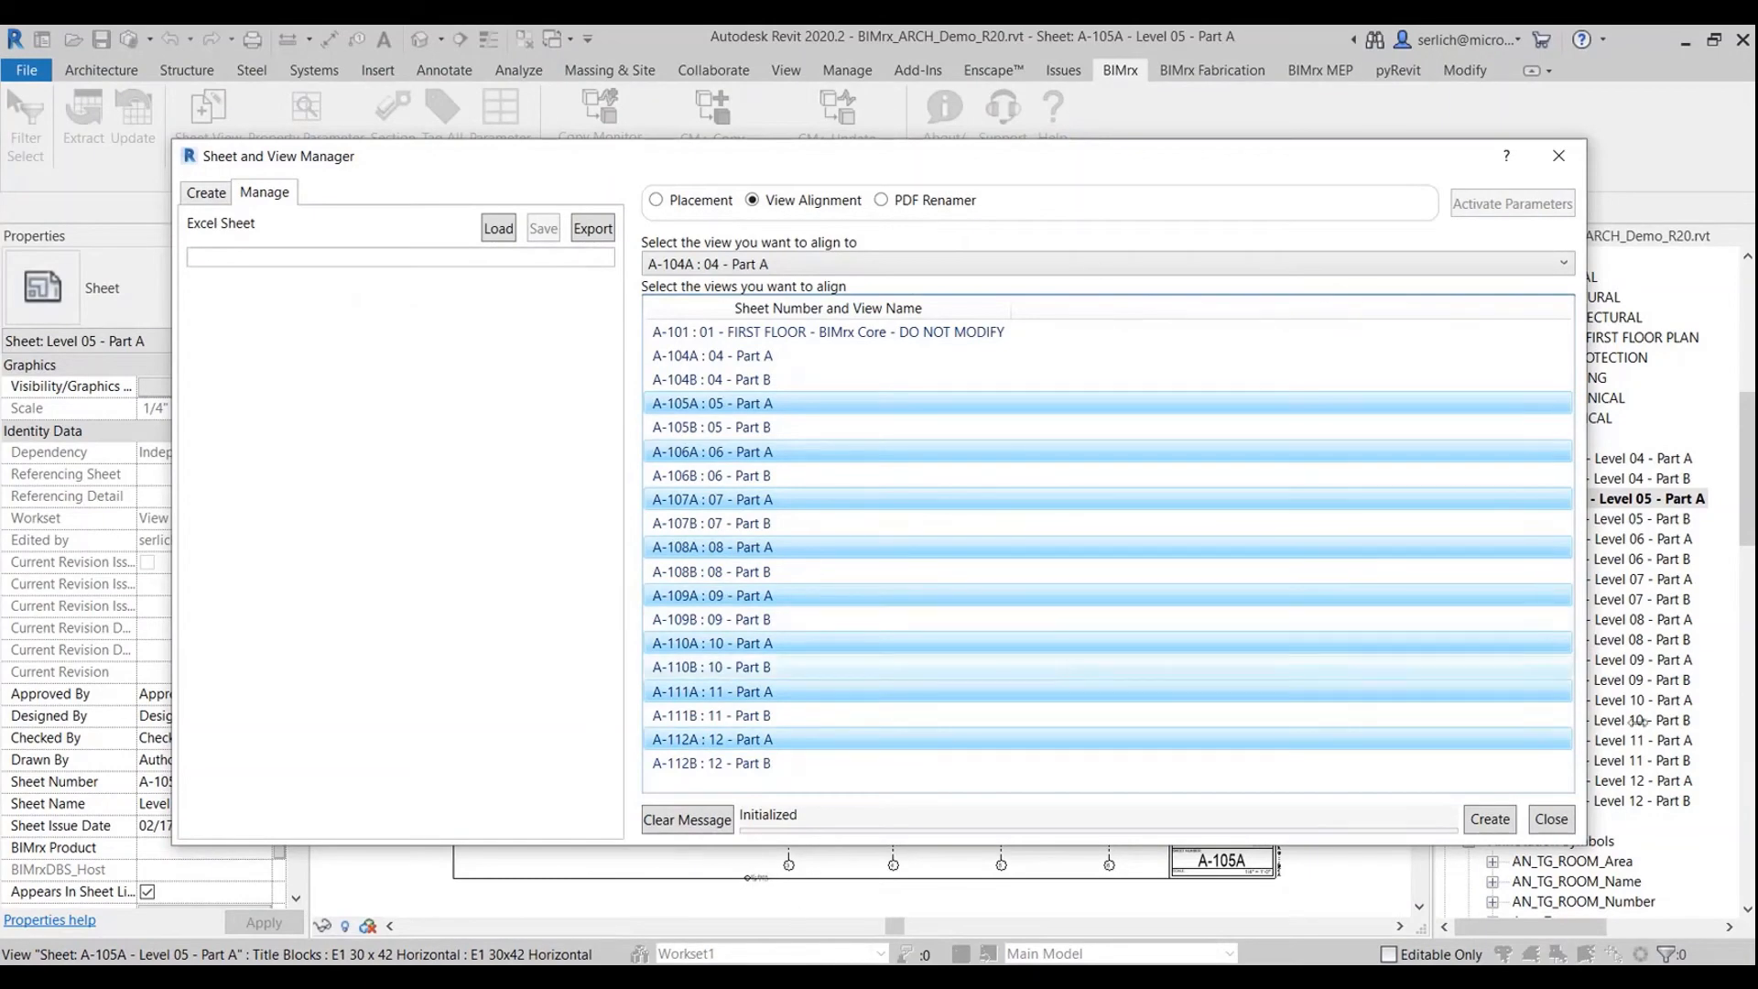
{"action": "left_click", "coordinate": [1506, 827]}
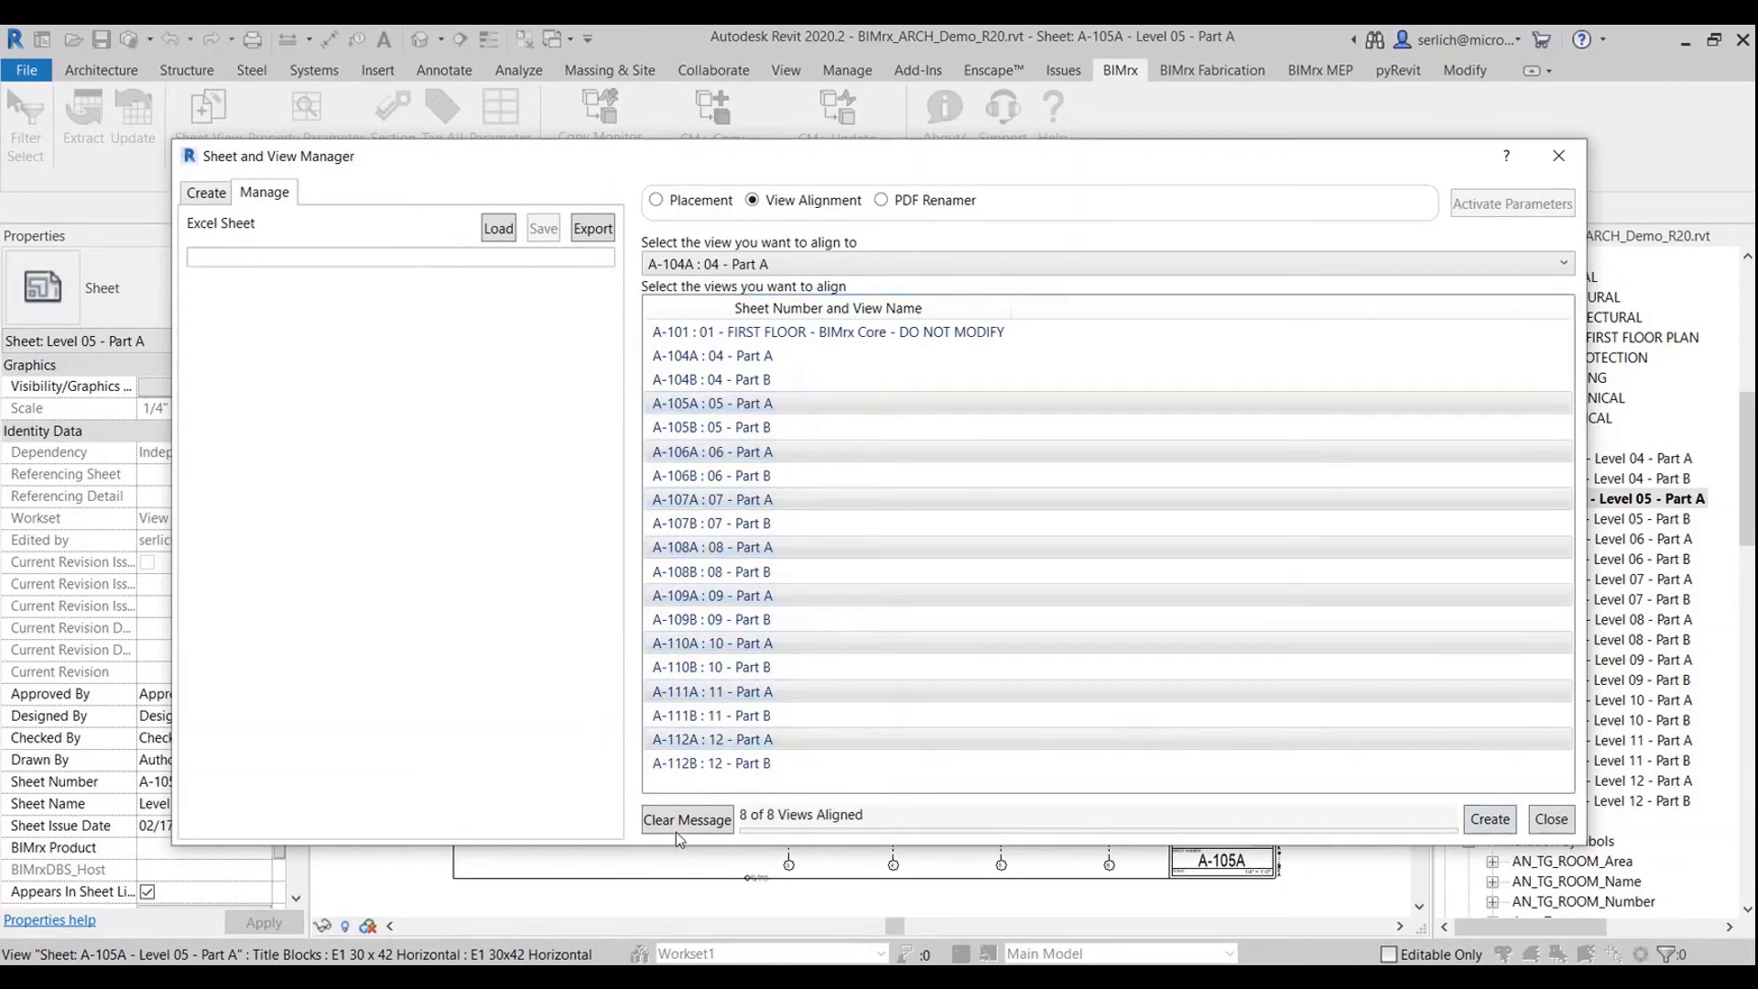
{"action": "left_click", "coordinate": [1566, 821]}
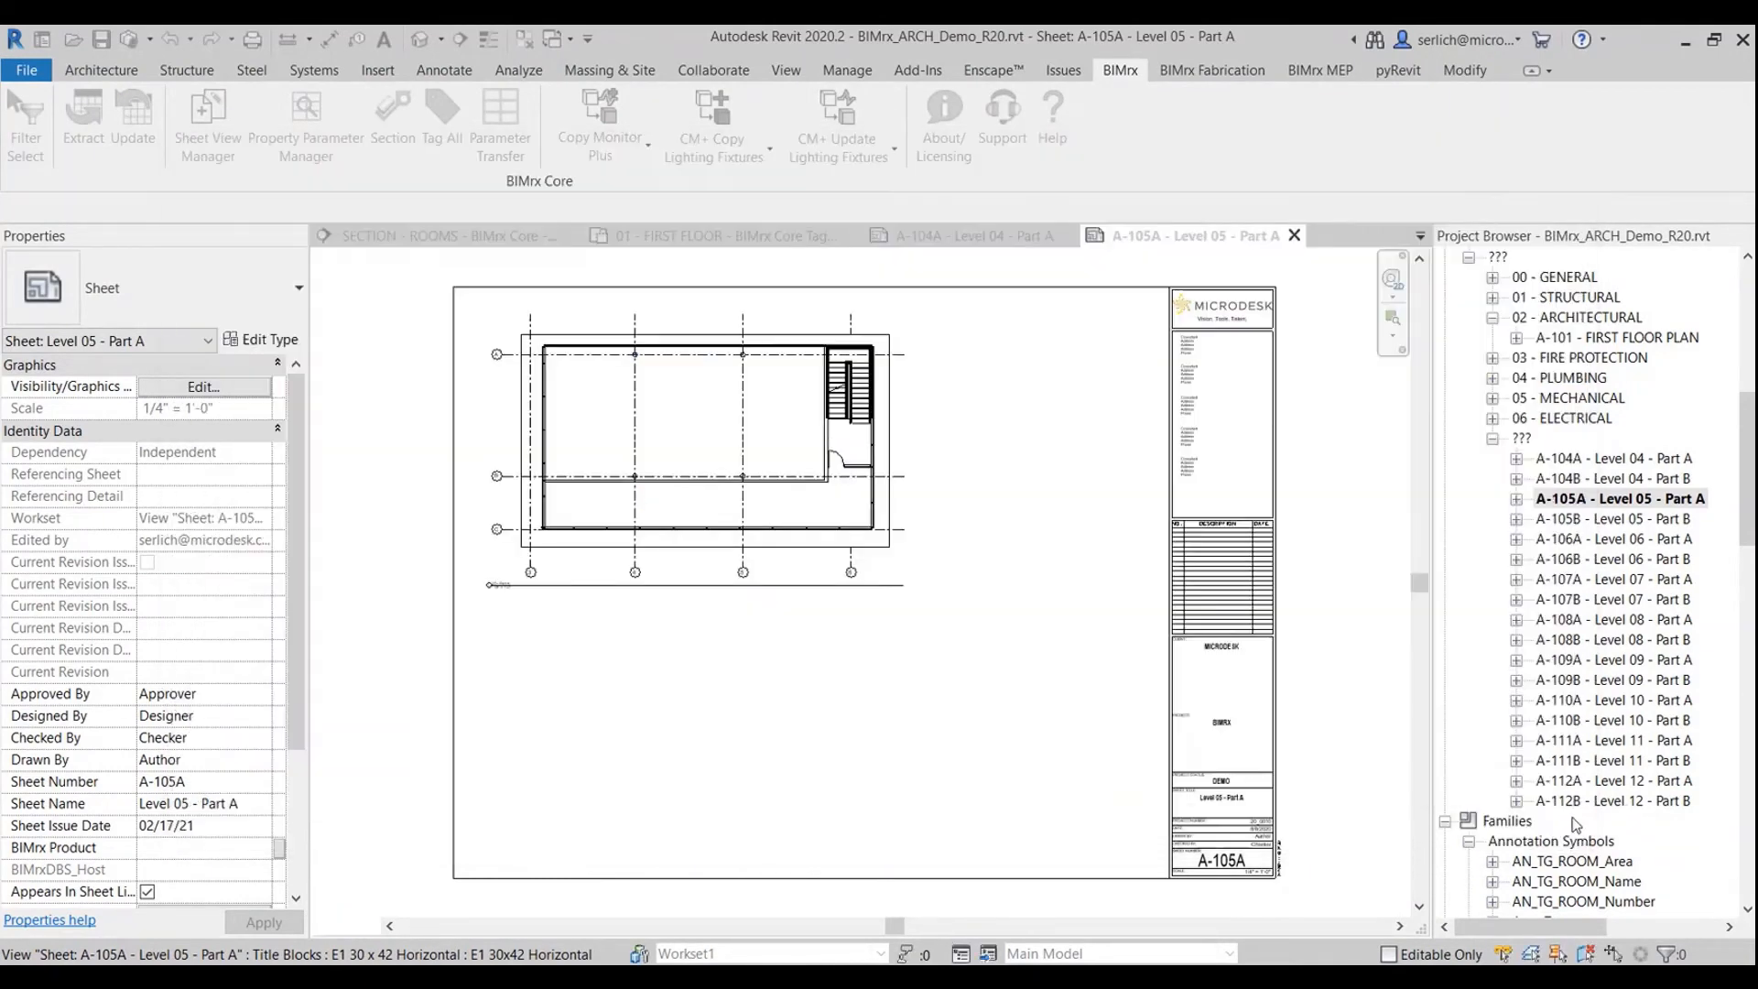
Step: Open sheet A-107A and examine the position of its floor plan viewport on the title block
{"action": "double_click", "coordinate": [1676, 581]}
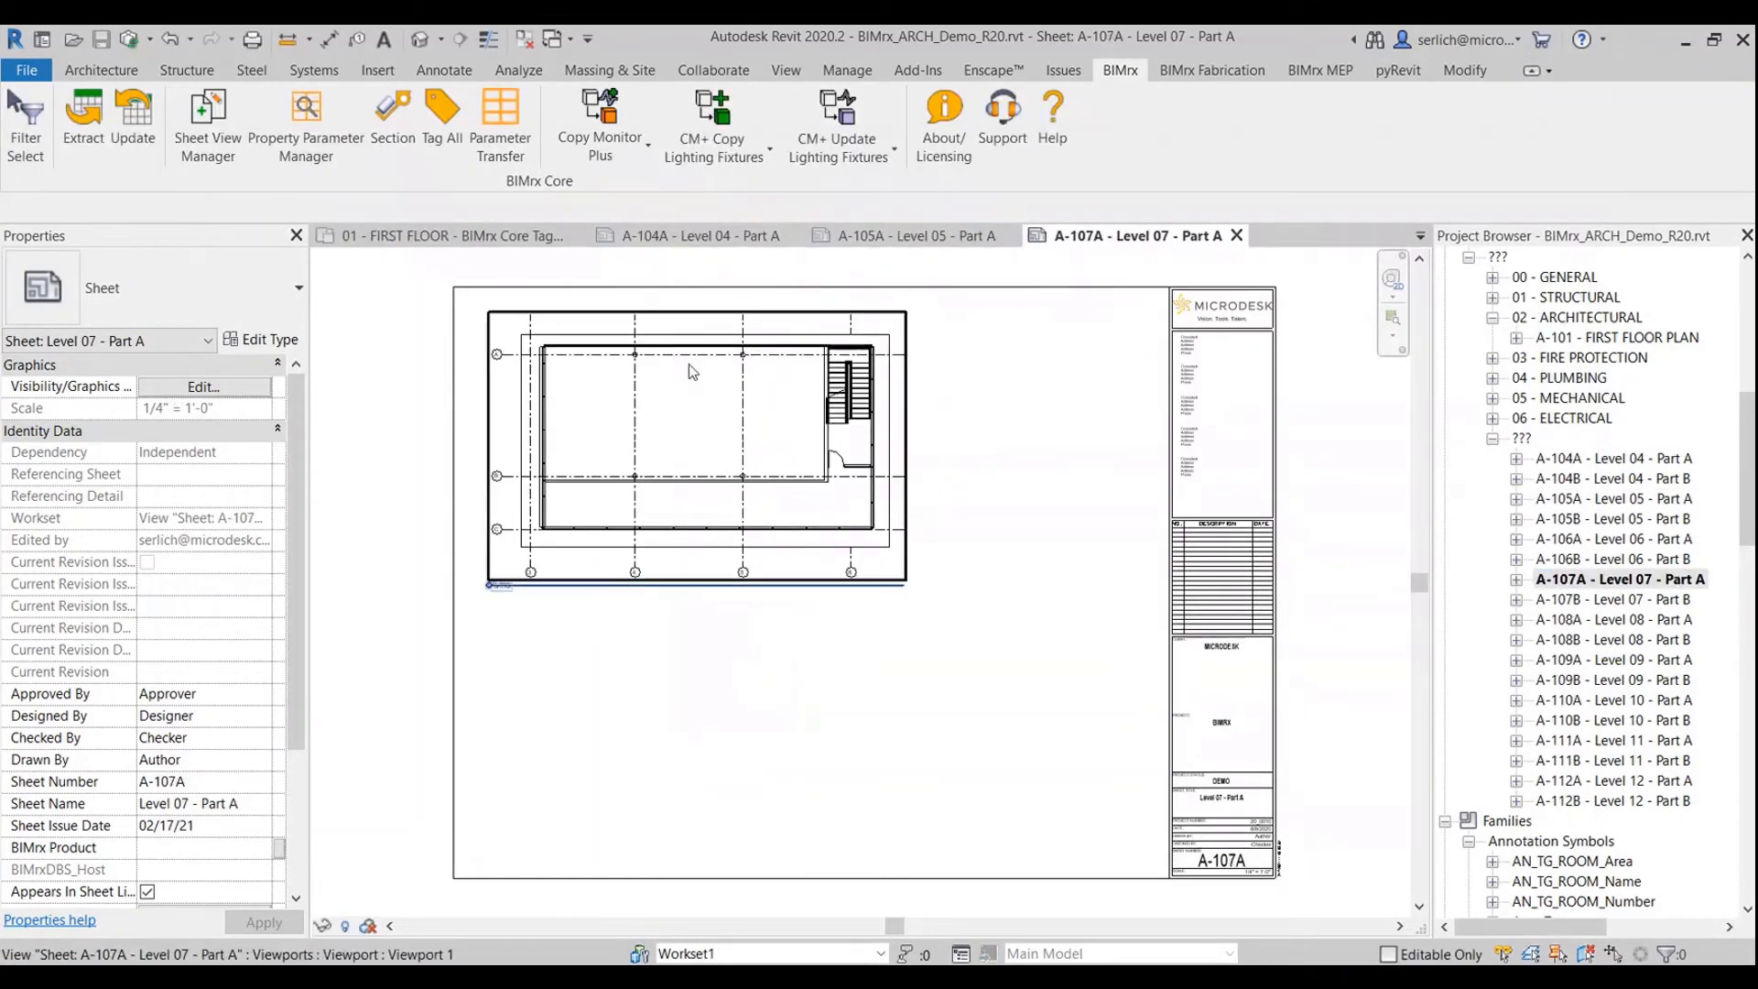
{"action": "middle_click_drag", "start_coordinate": [886, 487], "coordinate": [840, 528]}
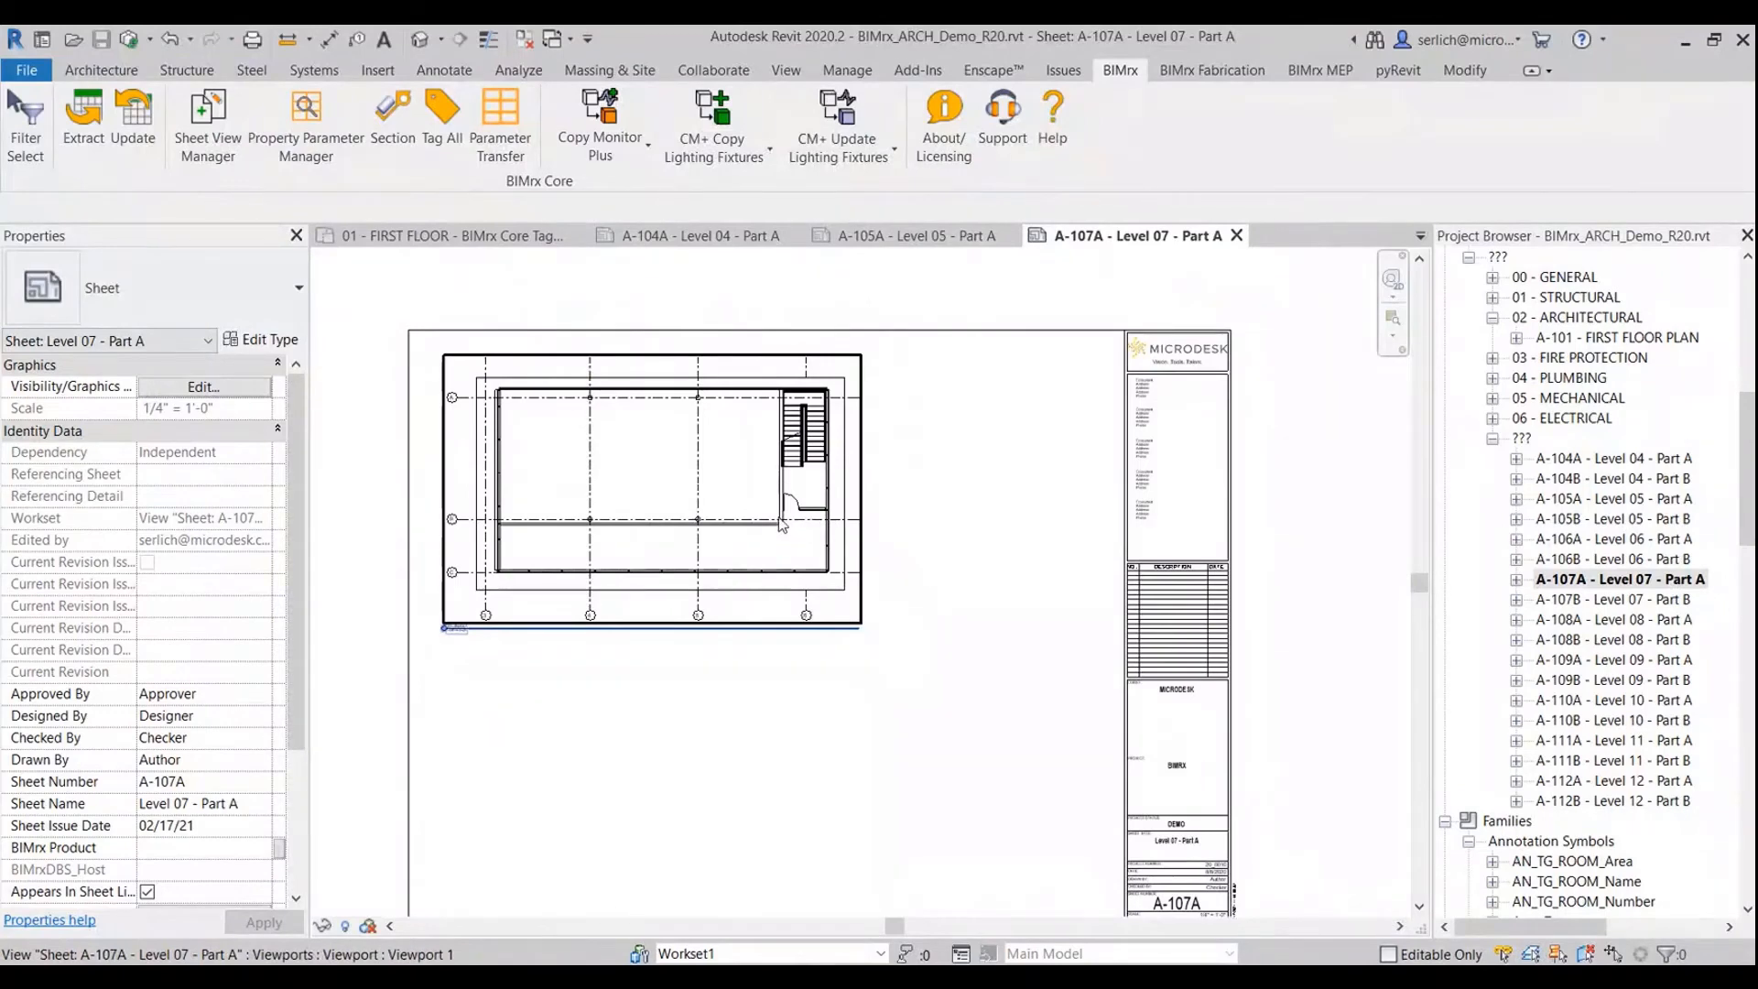
{"action": "middle_click_drag", "start_coordinate": [942, 558], "coordinate": [892, 657]}
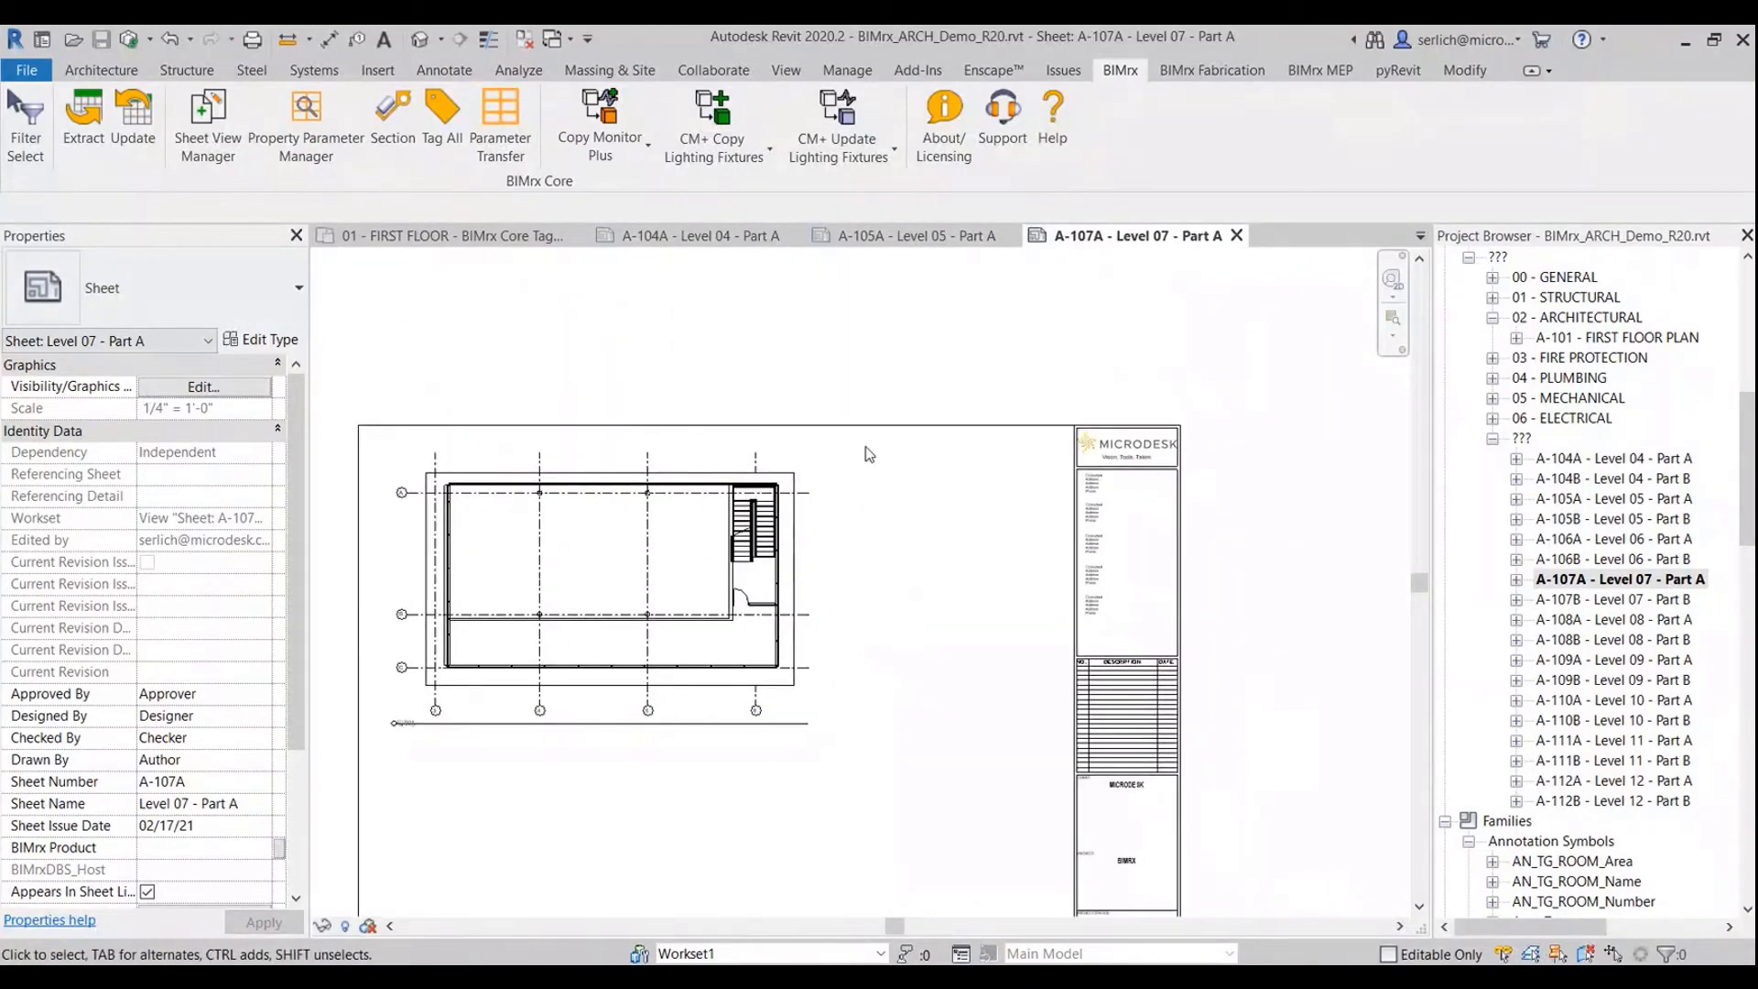
{"action": "middle_click_drag", "start_coordinate": [1142, 499], "coordinate": [1146, 404]}
{"action": "scroll", "coordinate": [1147, 404], "scroll_direction": "down", "scroll_amount": 1}
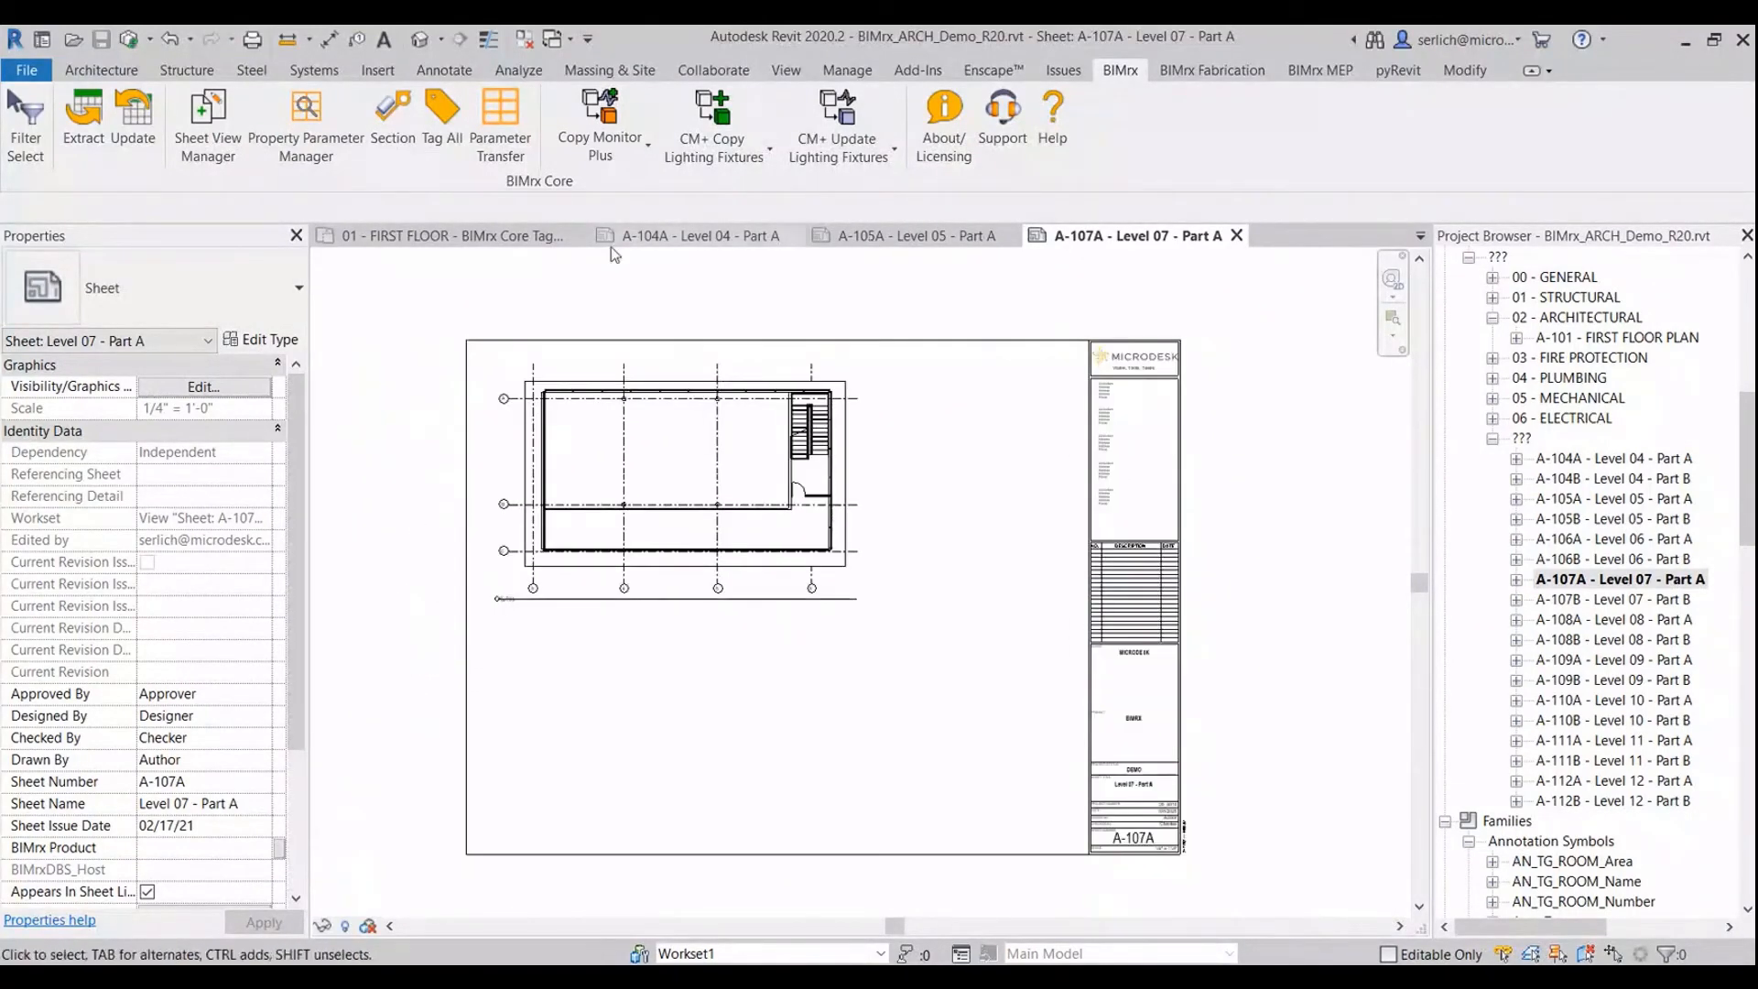
Step: Review the sheet PDFs in File Explorer under Desktop > BIMrx Demo > pdf rename, and set the Sheet and View Manager to PDF Renamer
{"action": "left_click", "coordinate": [207, 112]}
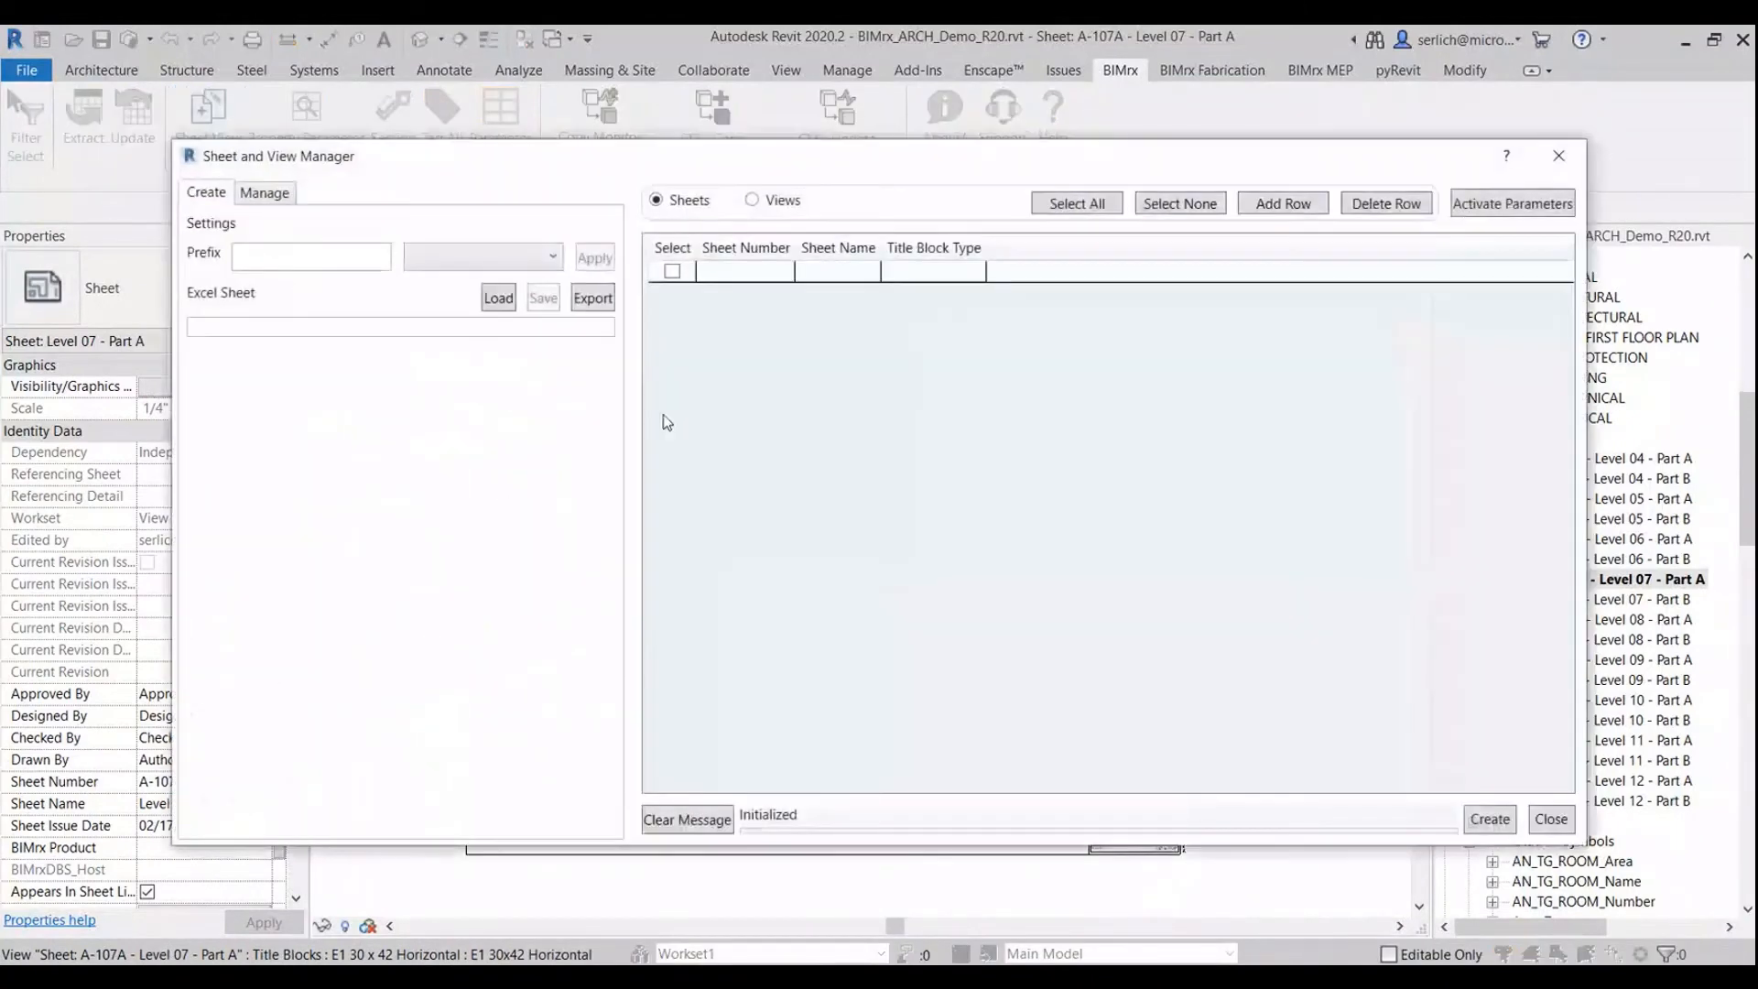
{"action": "left_click", "coordinate": [265, 193]}
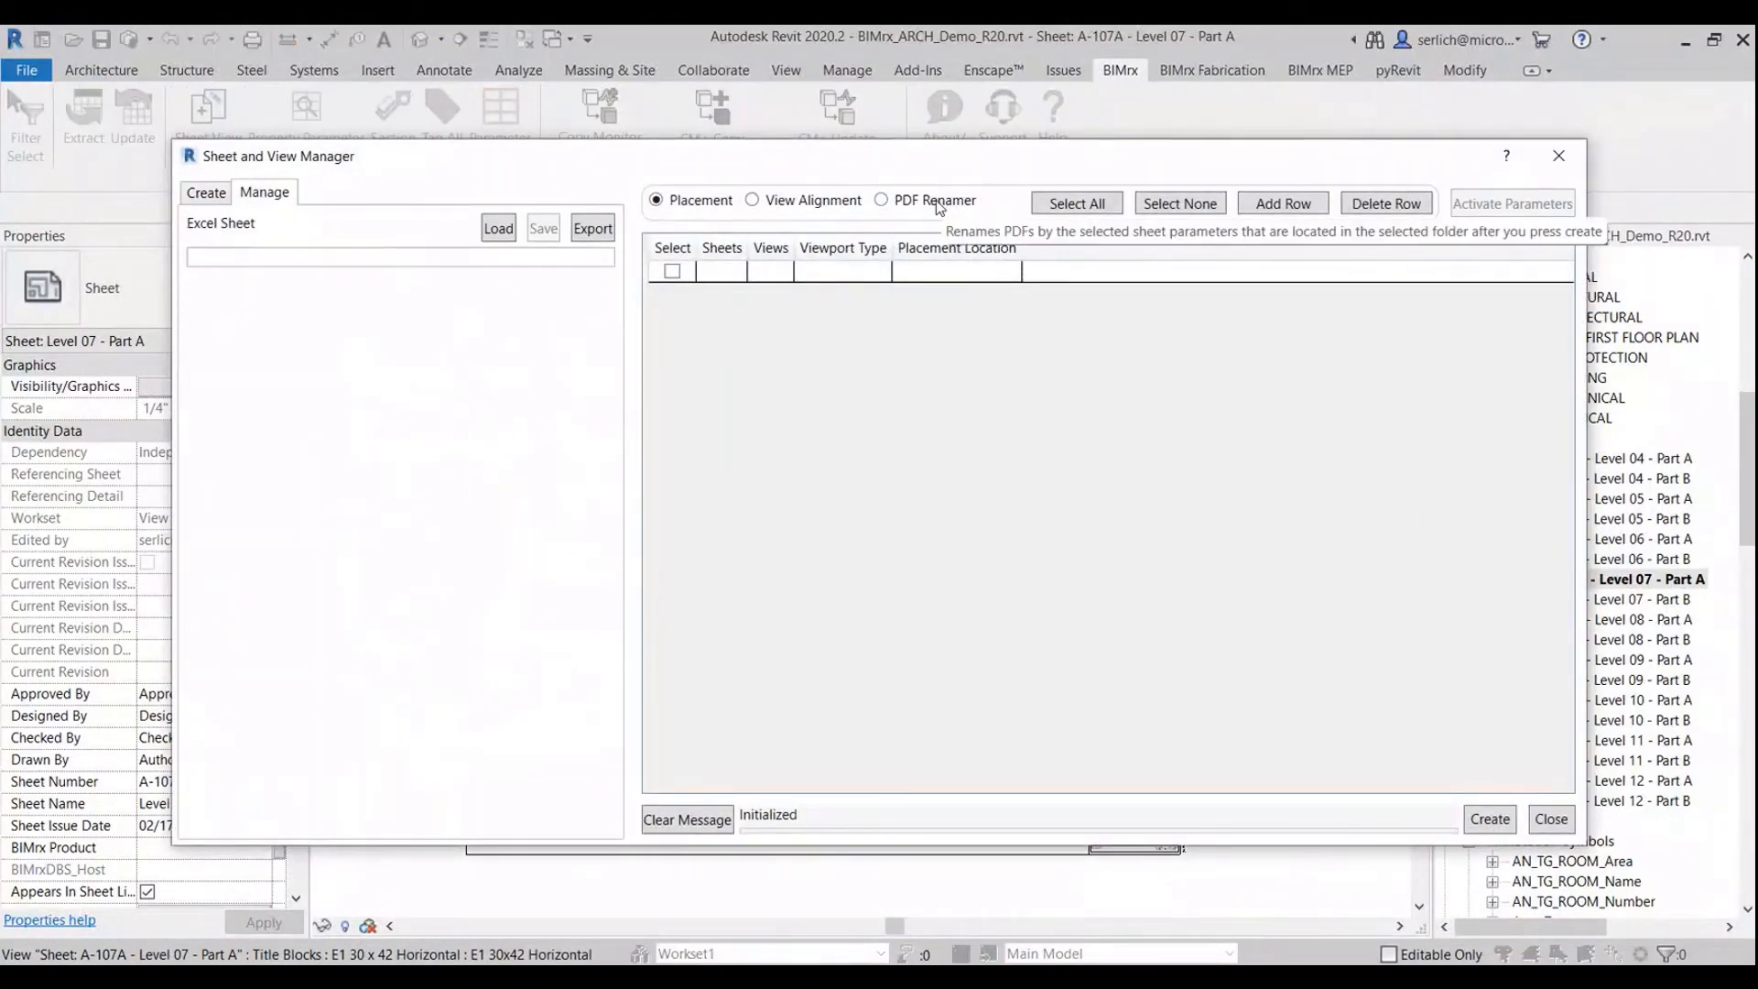
{"action": "left_click", "coordinate": [498, 228]}
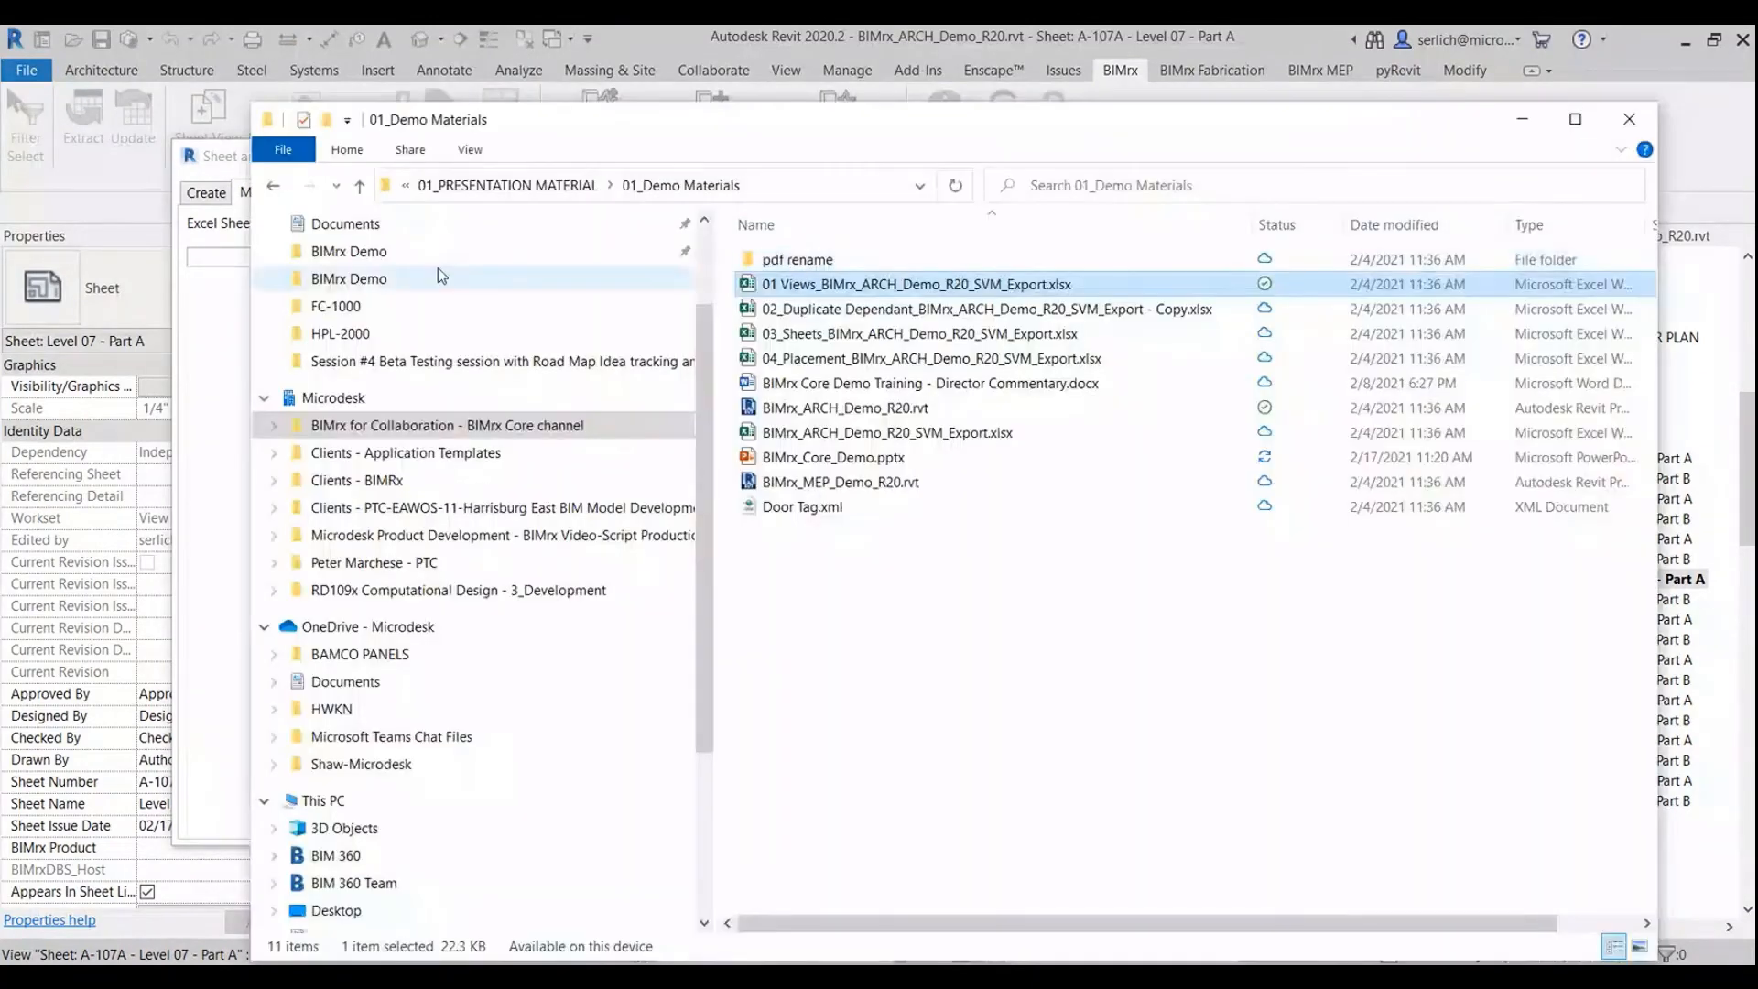
{"action": "scroll", "coordinate": [421, 425], "scroll_direction": "up", "scroll_amount": 1}
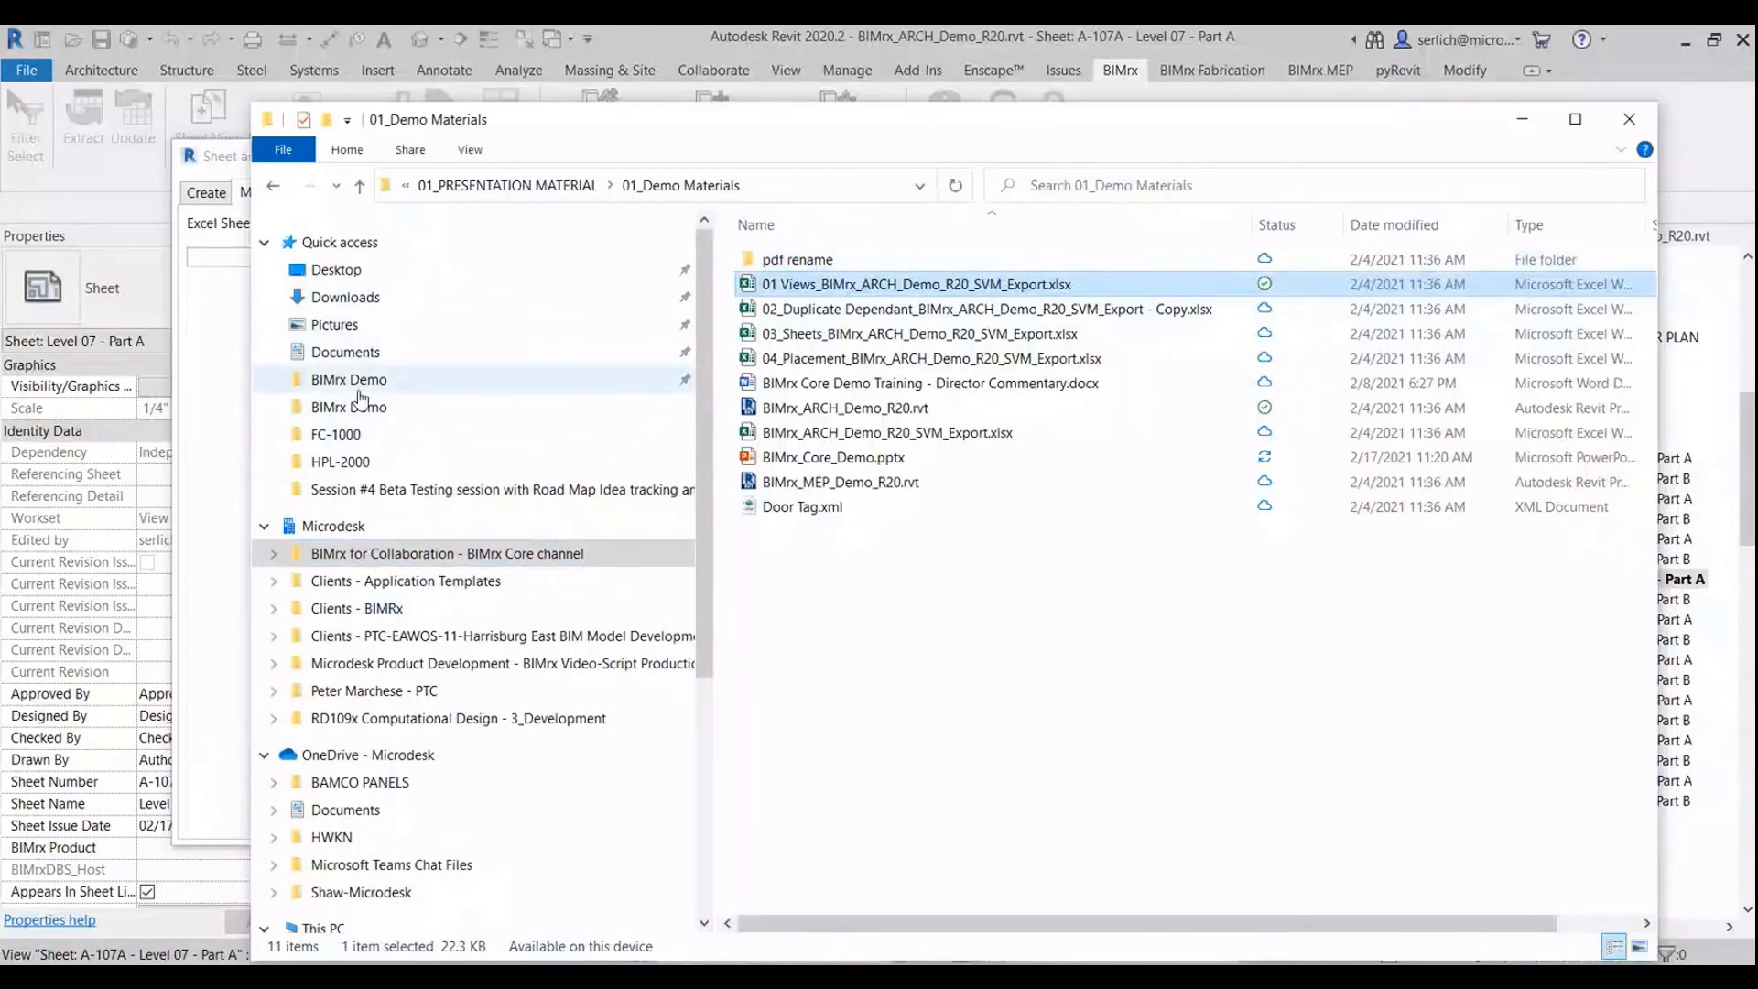
{"action": "left_click", "coordinate": [361, 271]}
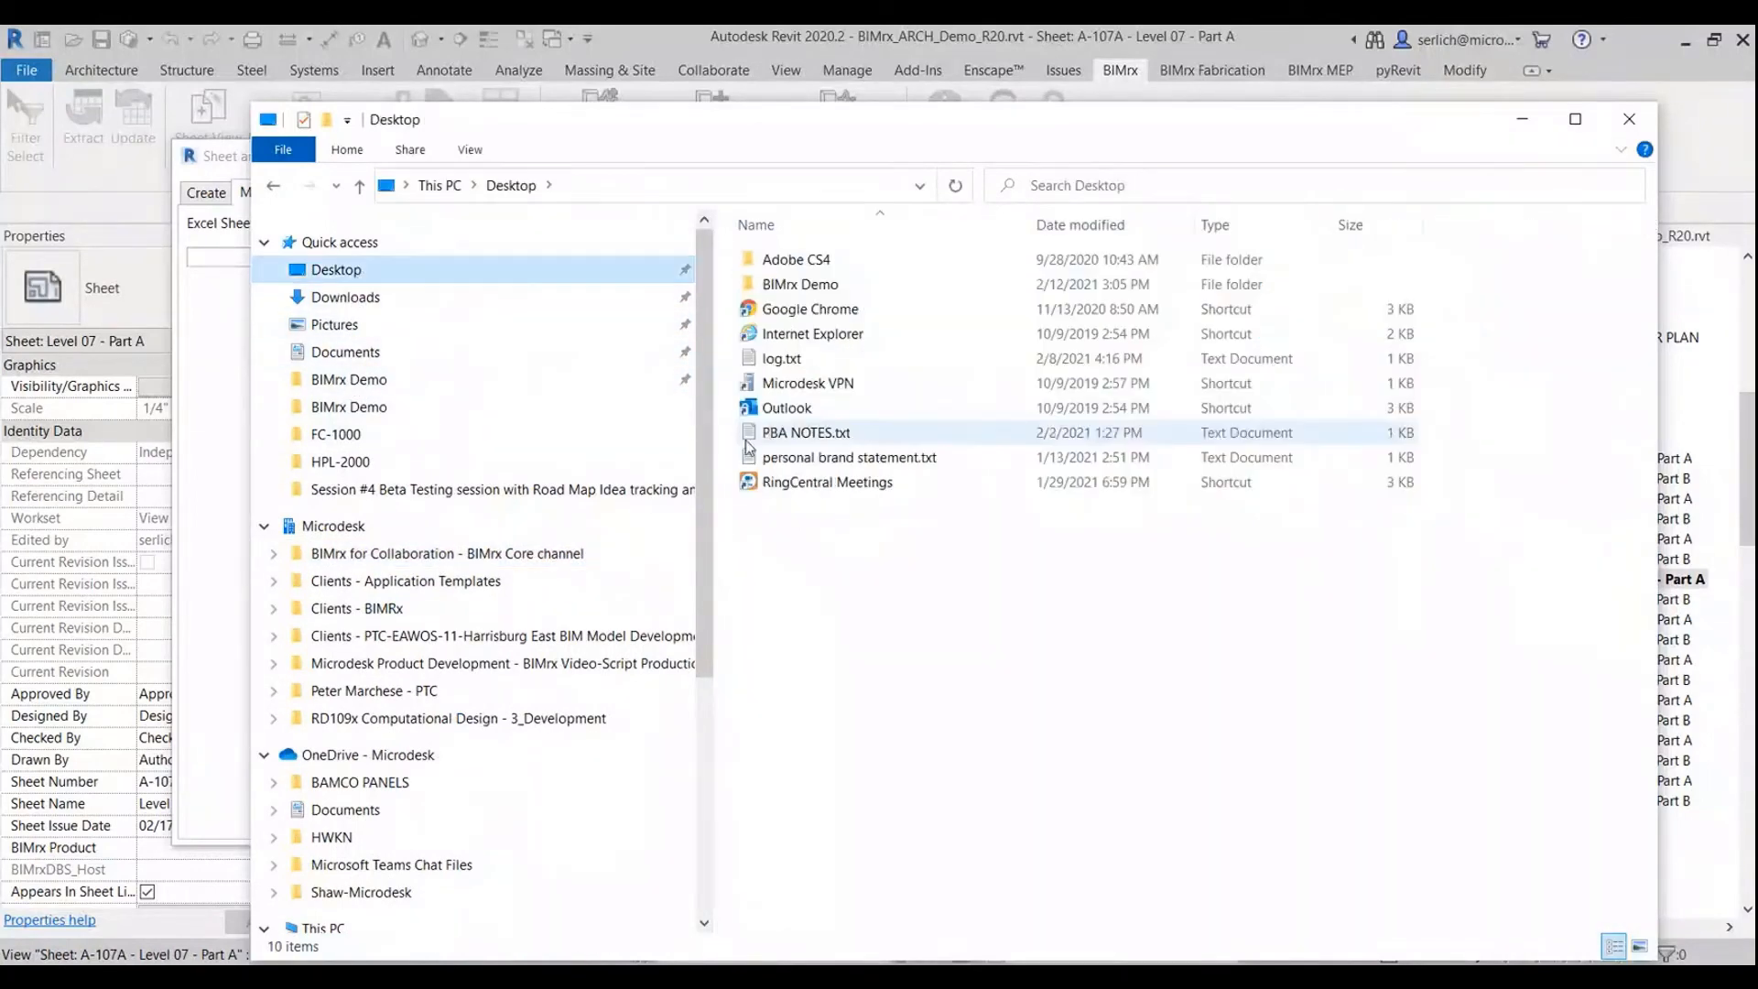
{"action": "double_click", "coordinate": [803, 284]}
{"action": "double_click", "coordinate": [829, 457]}
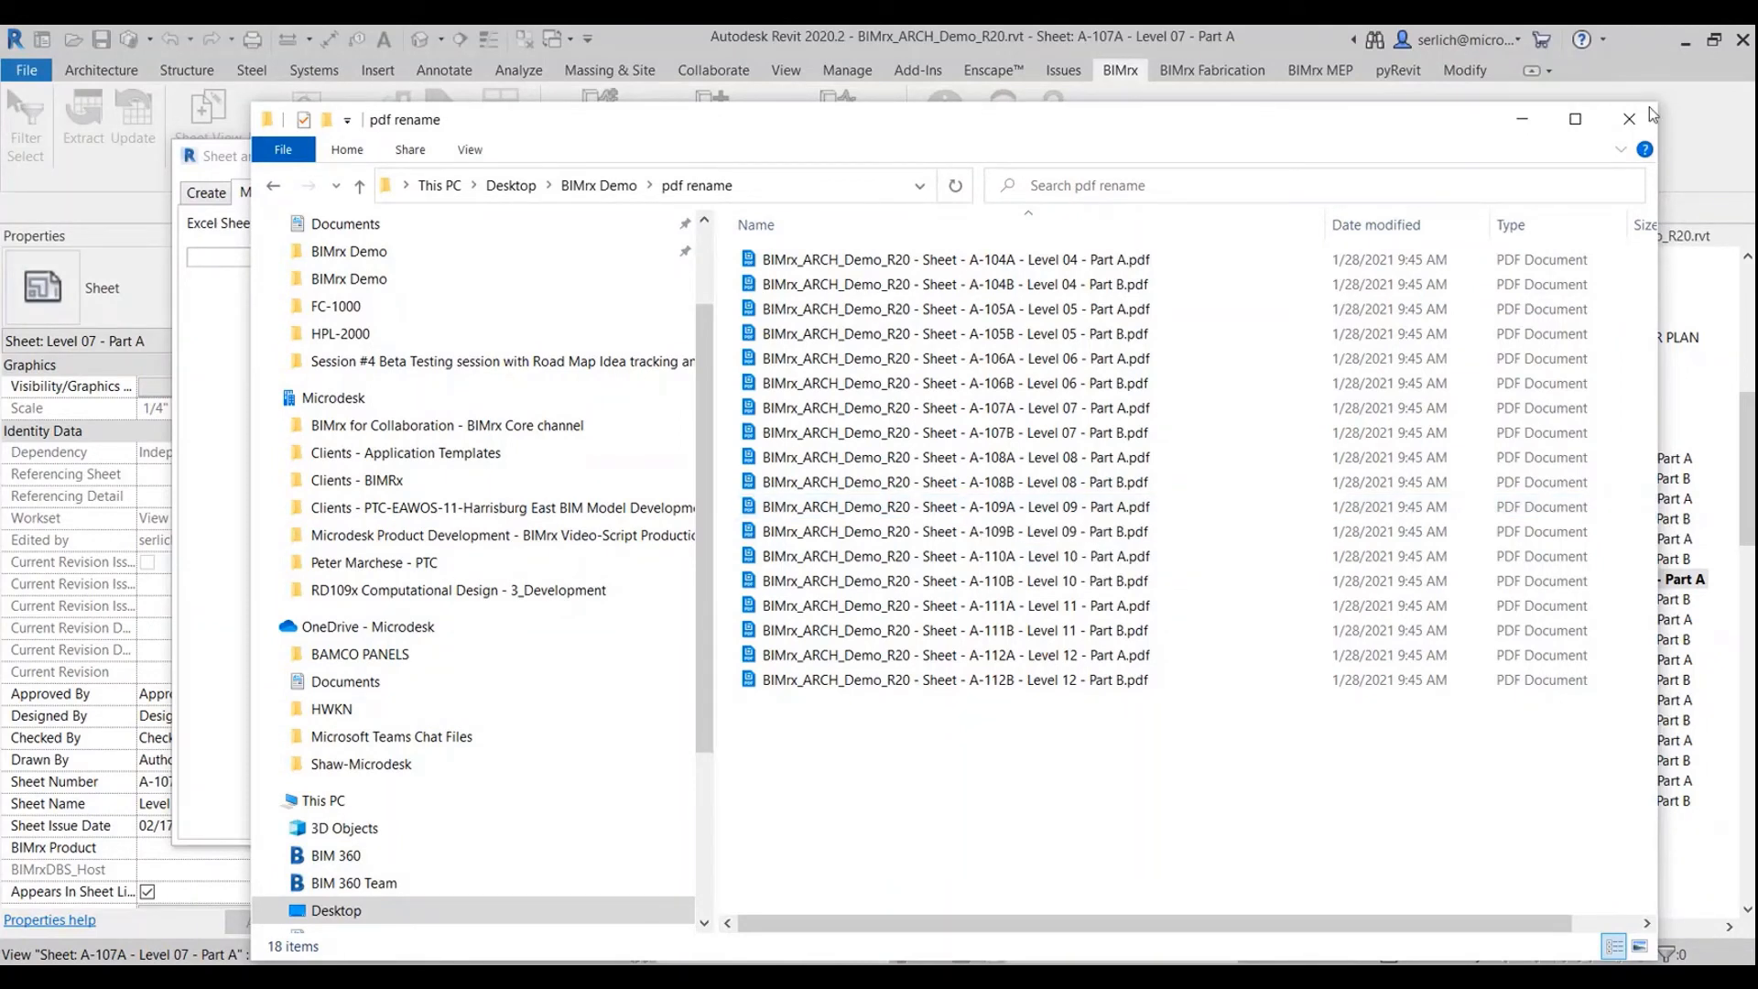
{"action": "left_click", "coordinate": [1522, 121]}
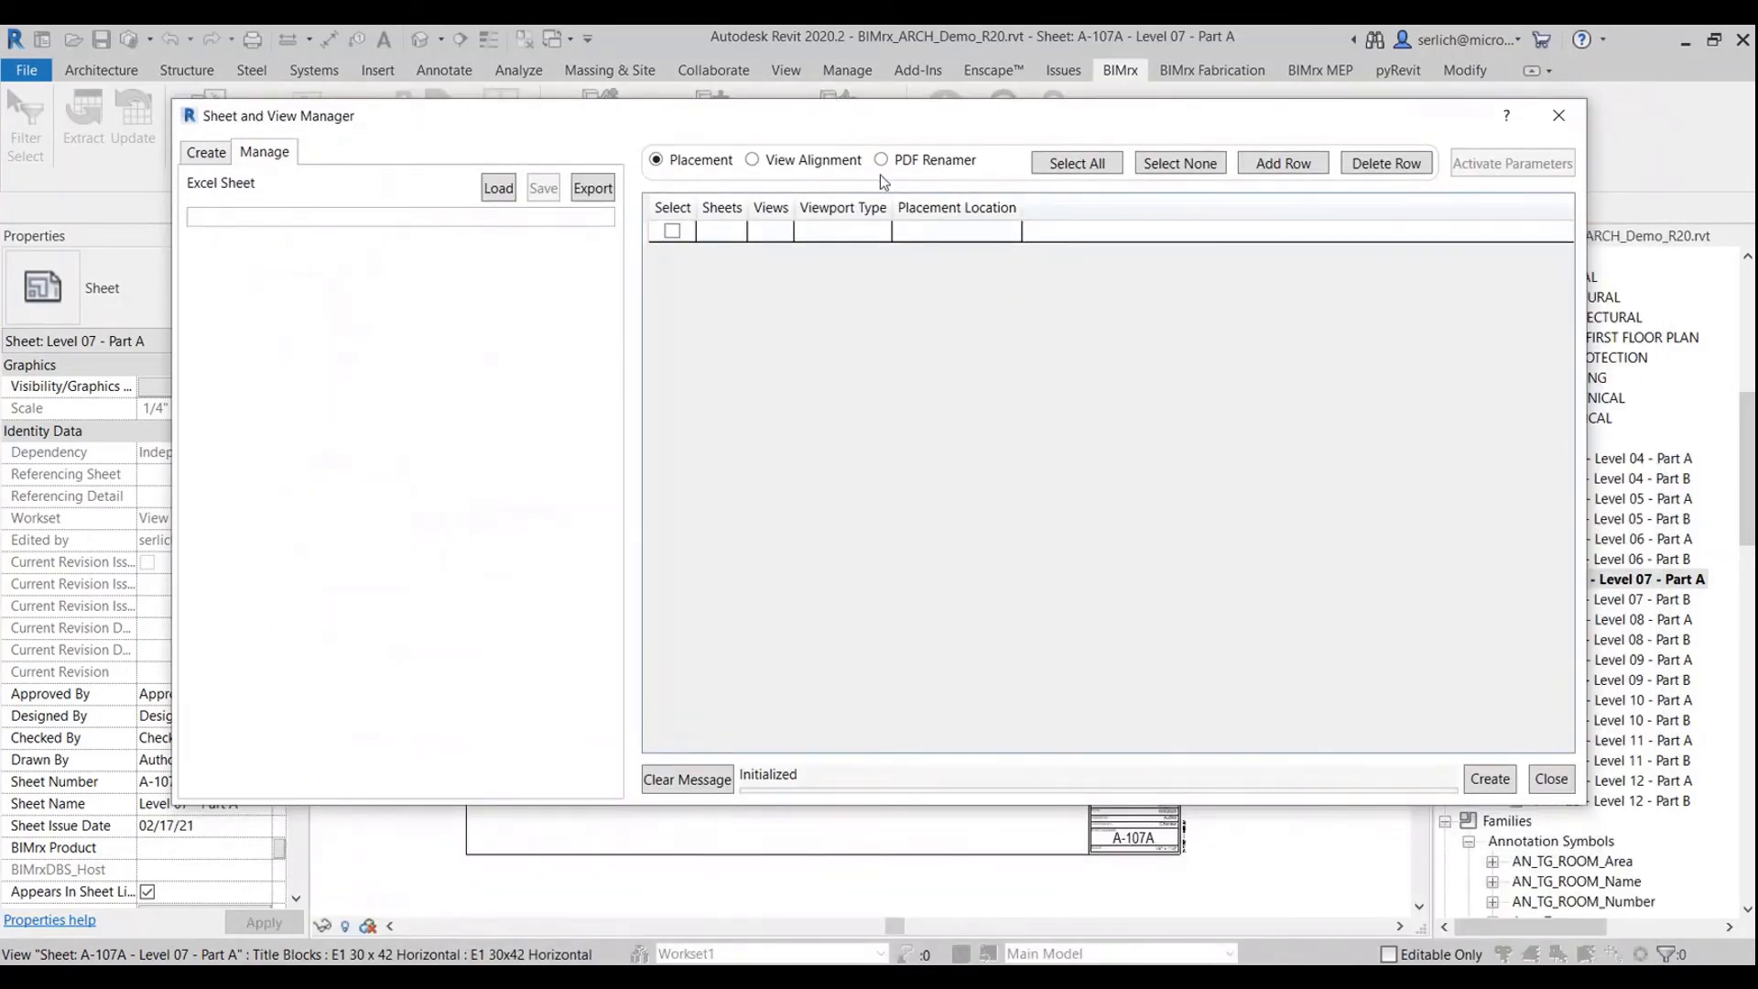
{"action": "left_click", "coordinate": [881, 161]}
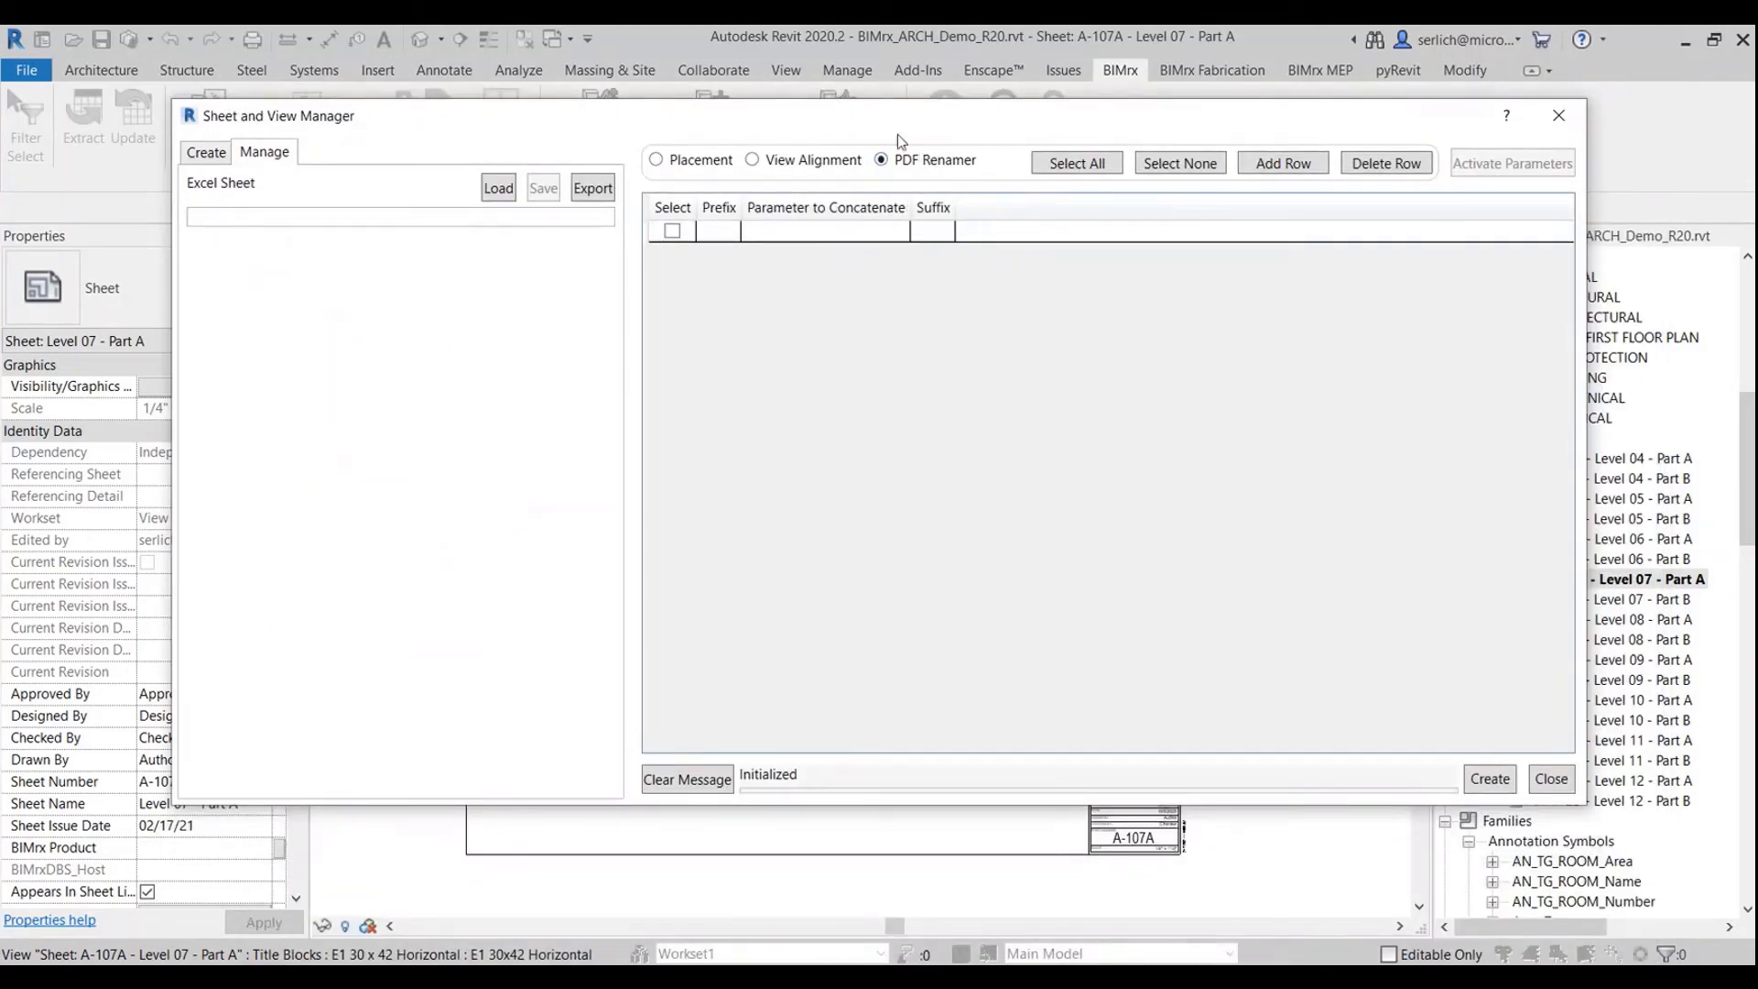
Step: Set Sheet Number as the first parameter to concatenate in the PDF Renamer's file name
{"action": "left_click", "coordinate": [792, 238]}
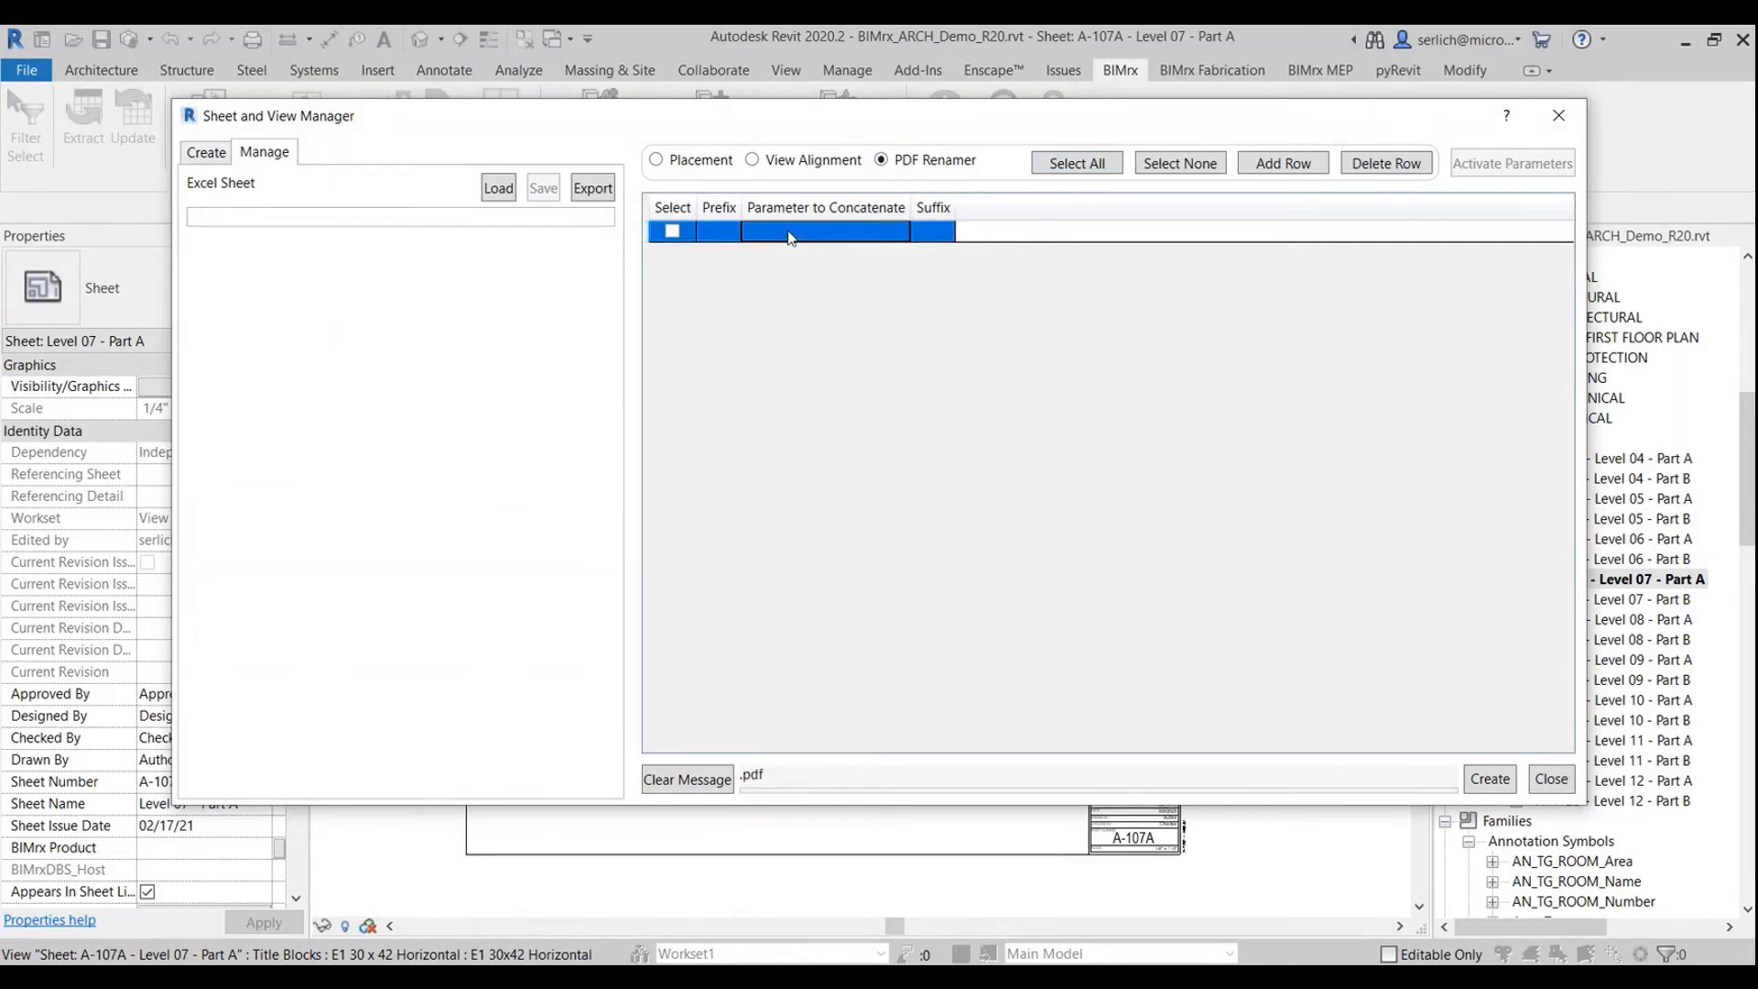
{"action": "left_click", "coordinate": [899, 234]}
{"action": "left_click", "coordinate": [898, 235]}
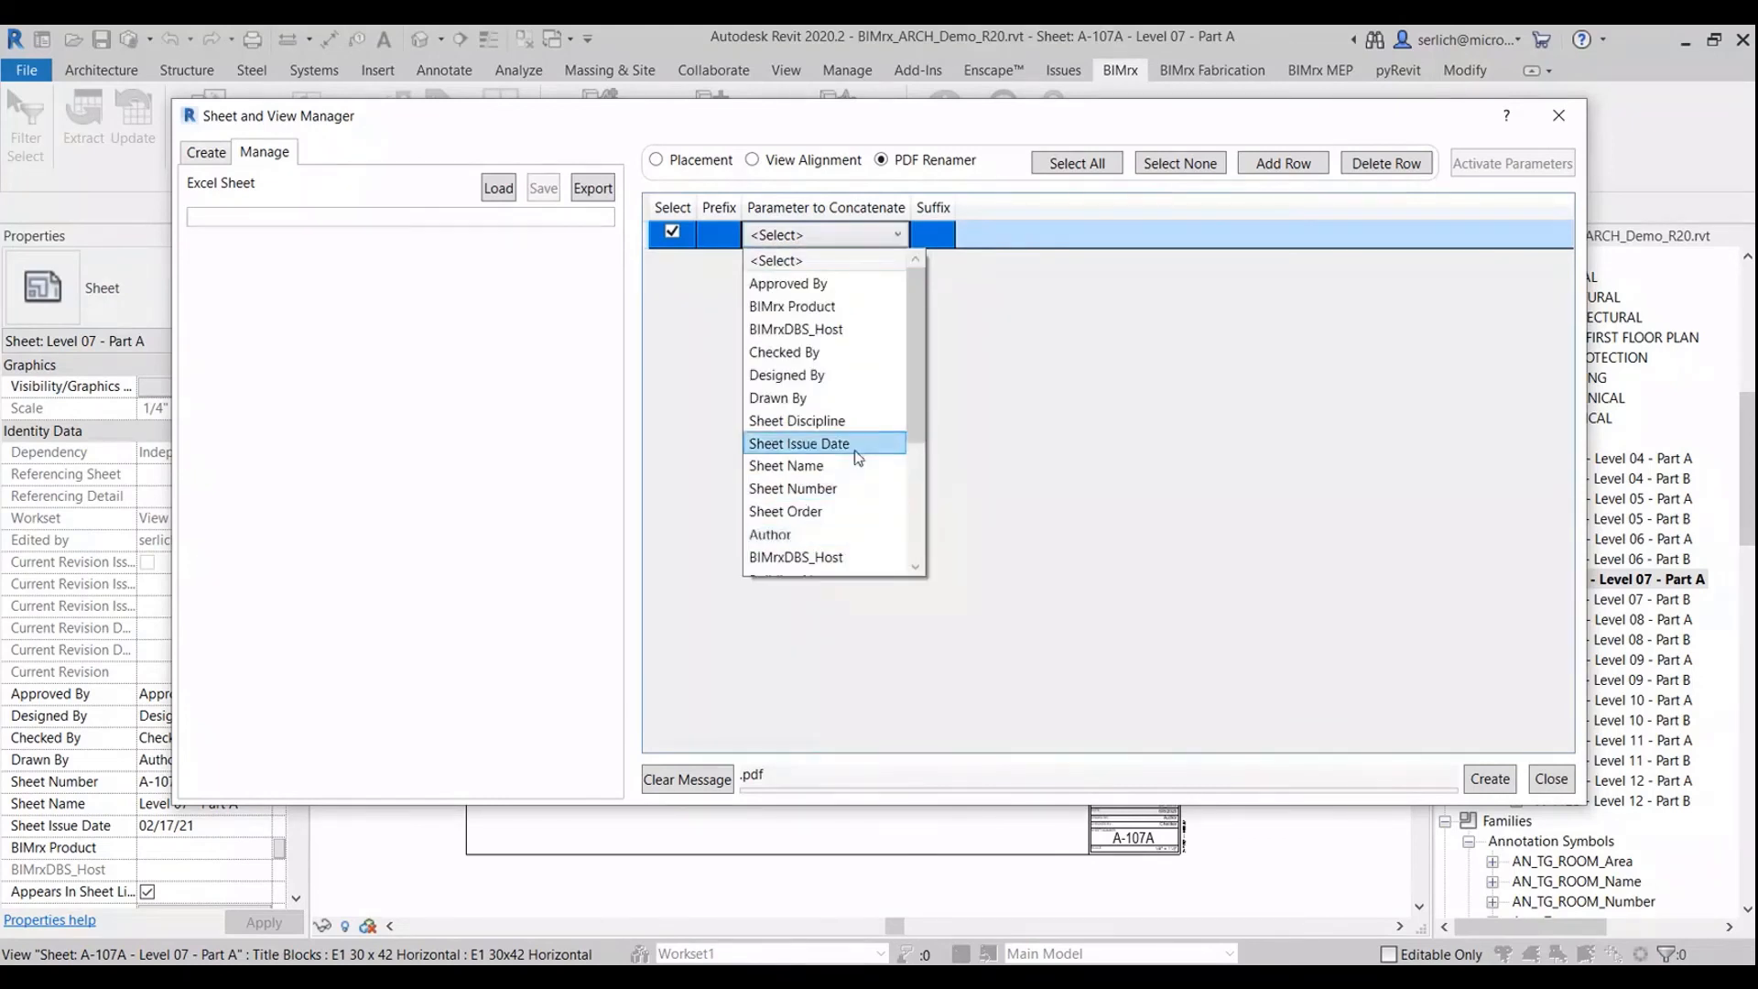
{"action": "left_click", "coordinate": [837, 489]}
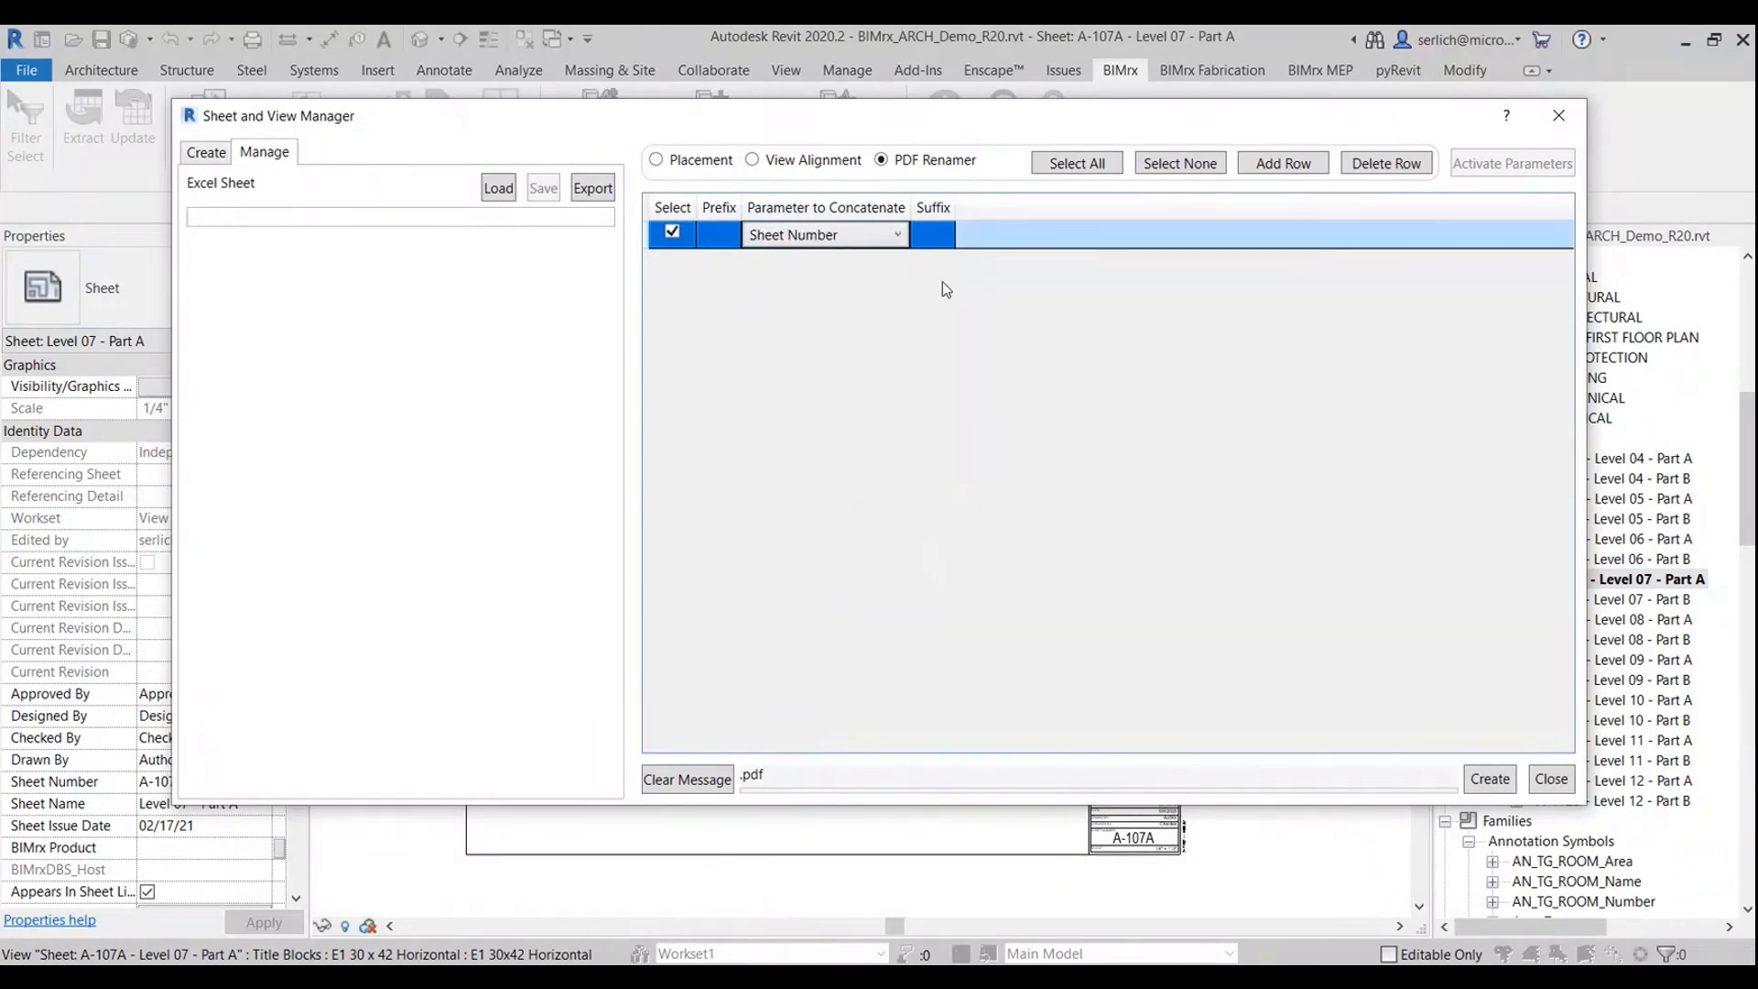
Step: Add Sheet Name as the second parameter to concatenate, and give the Sheet Number row an underscore suffix
{"action": "left_click", "coordinate": [1285, 167]}
{"action": "left_click", "coordinate": [1286, 166]}
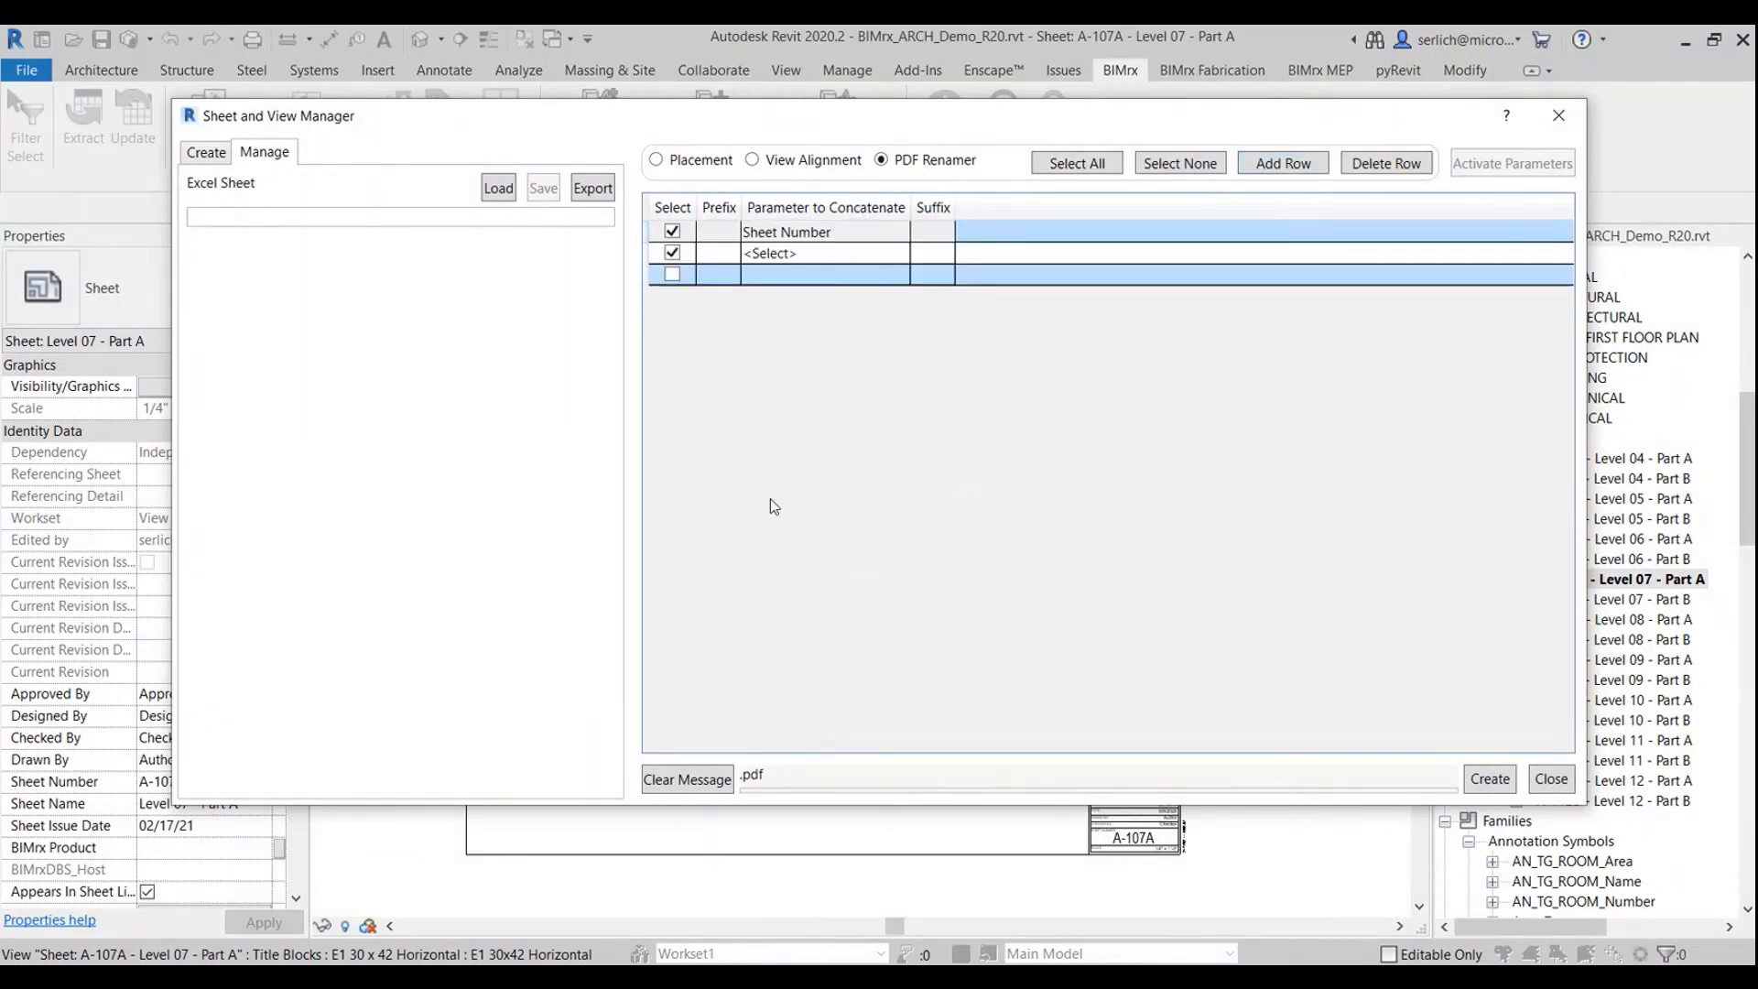
{"action": "left_click", "coordinate": [815, 248]}
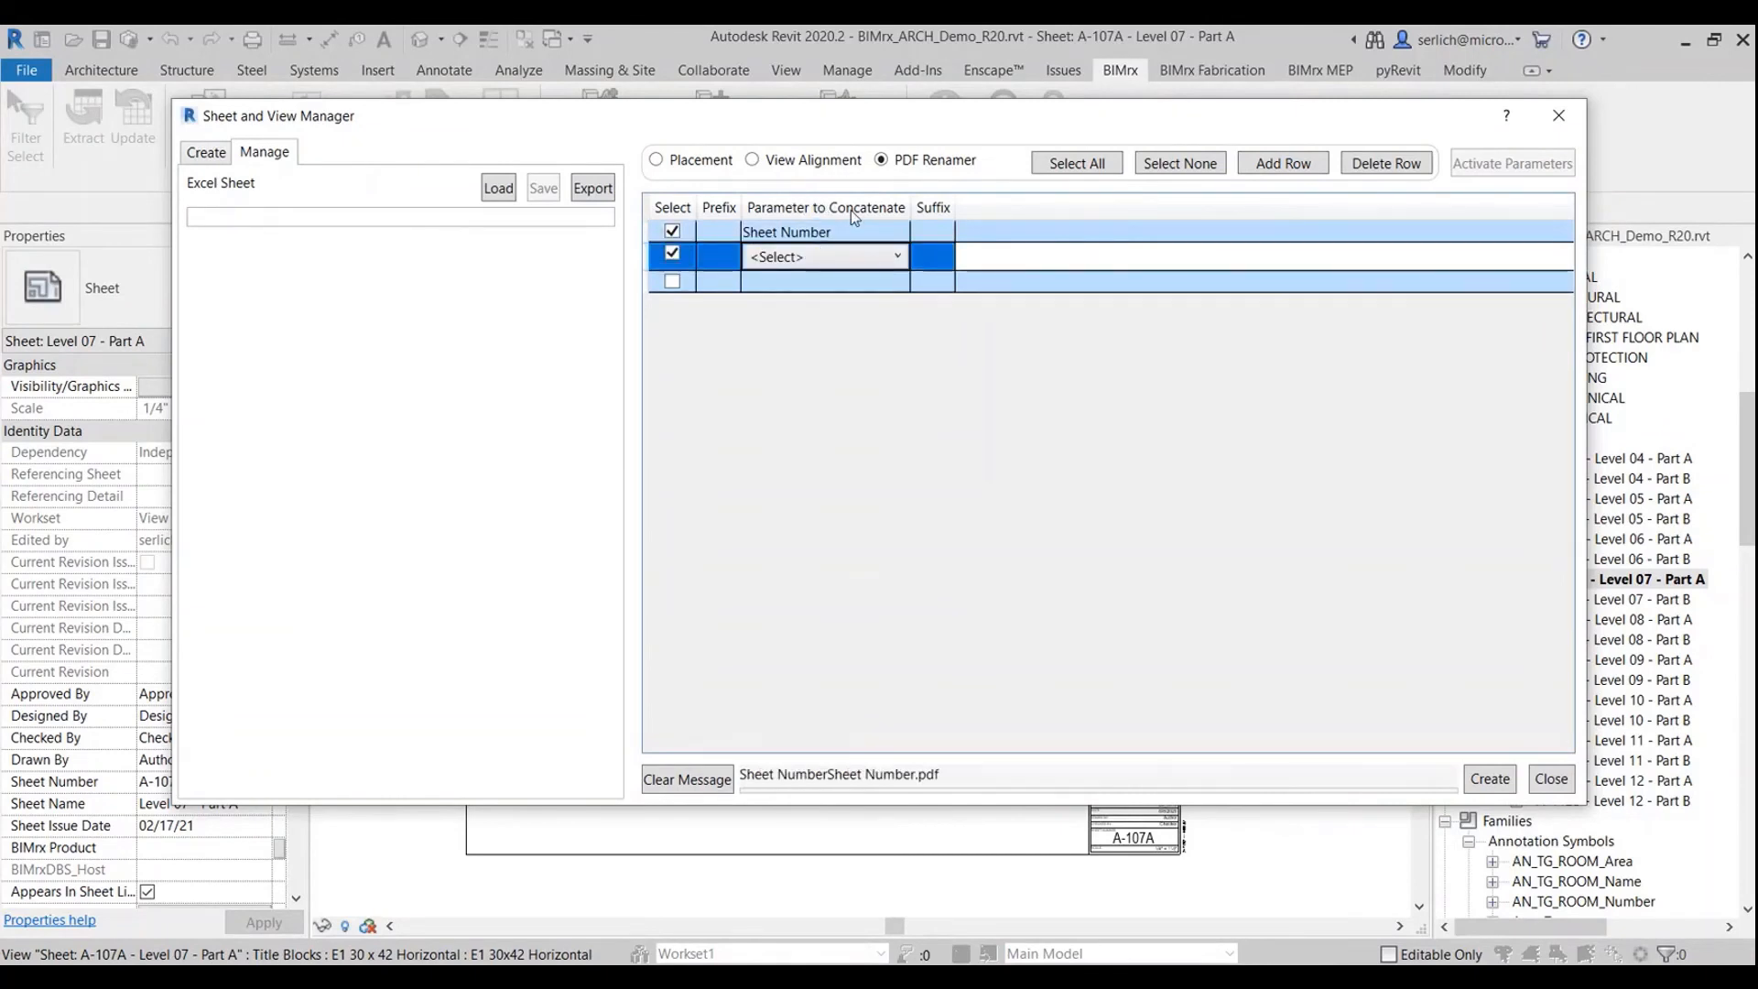
{"action": "left_click", "coordinate": [895, 260]}
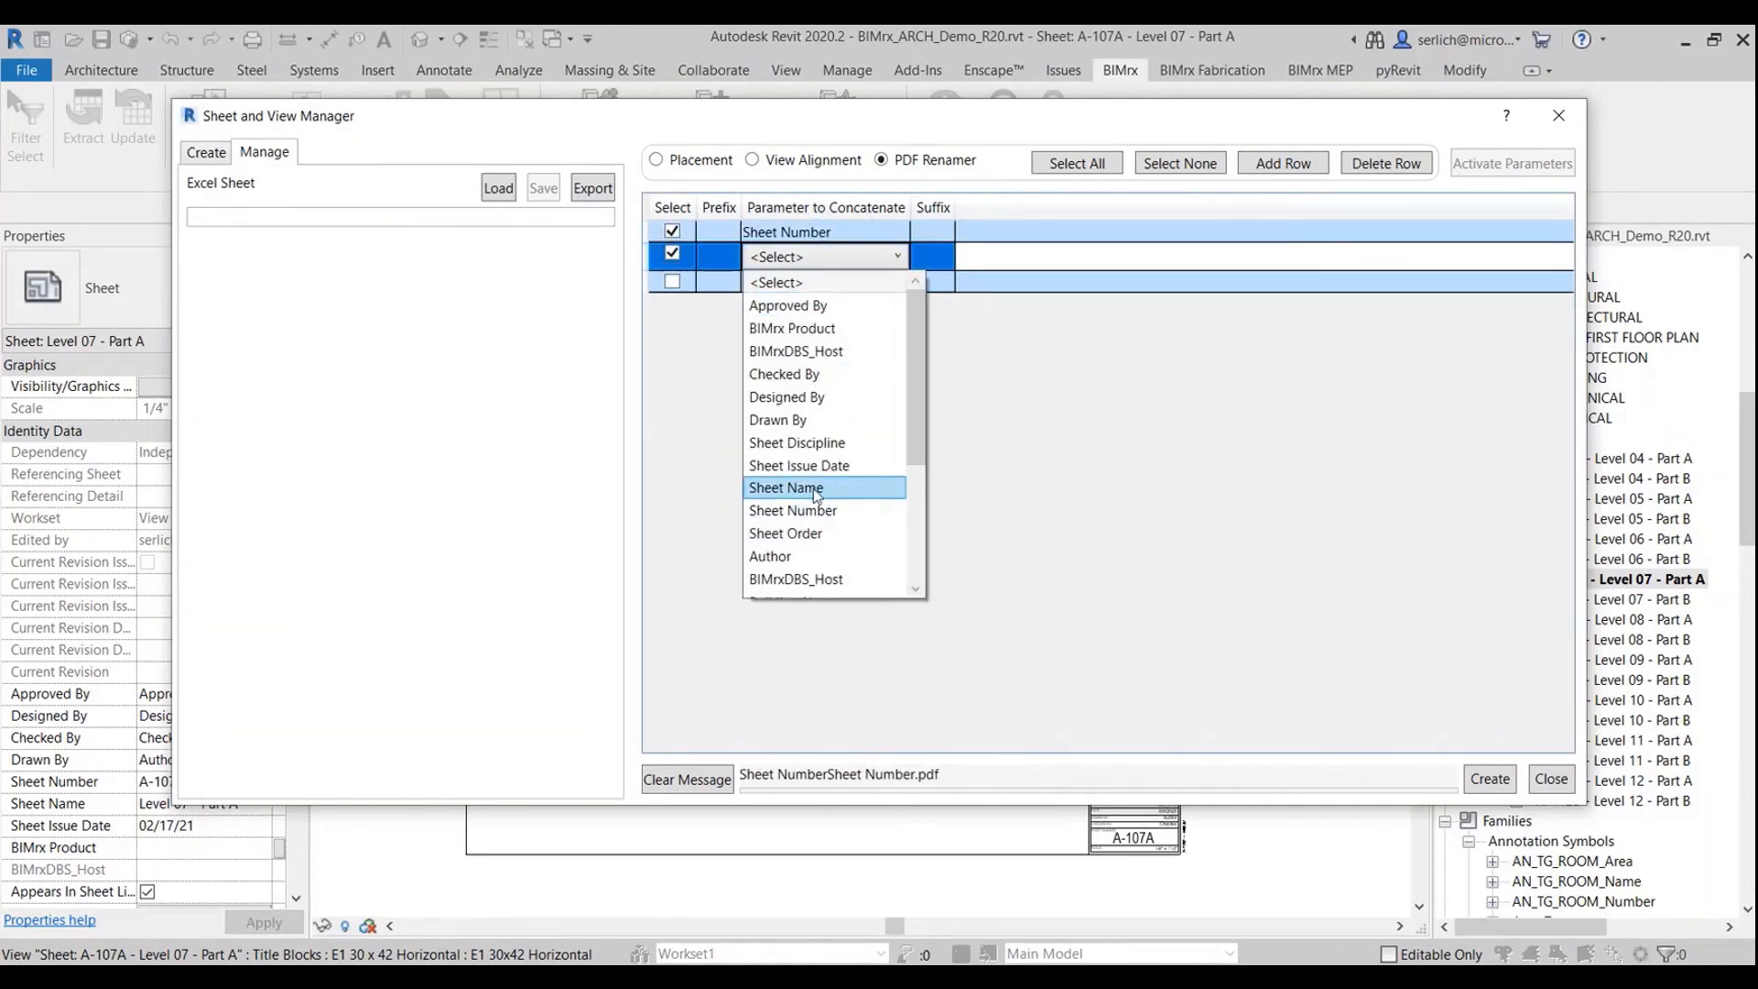
{"action": "left_click", "coordinate": [783, 489]}
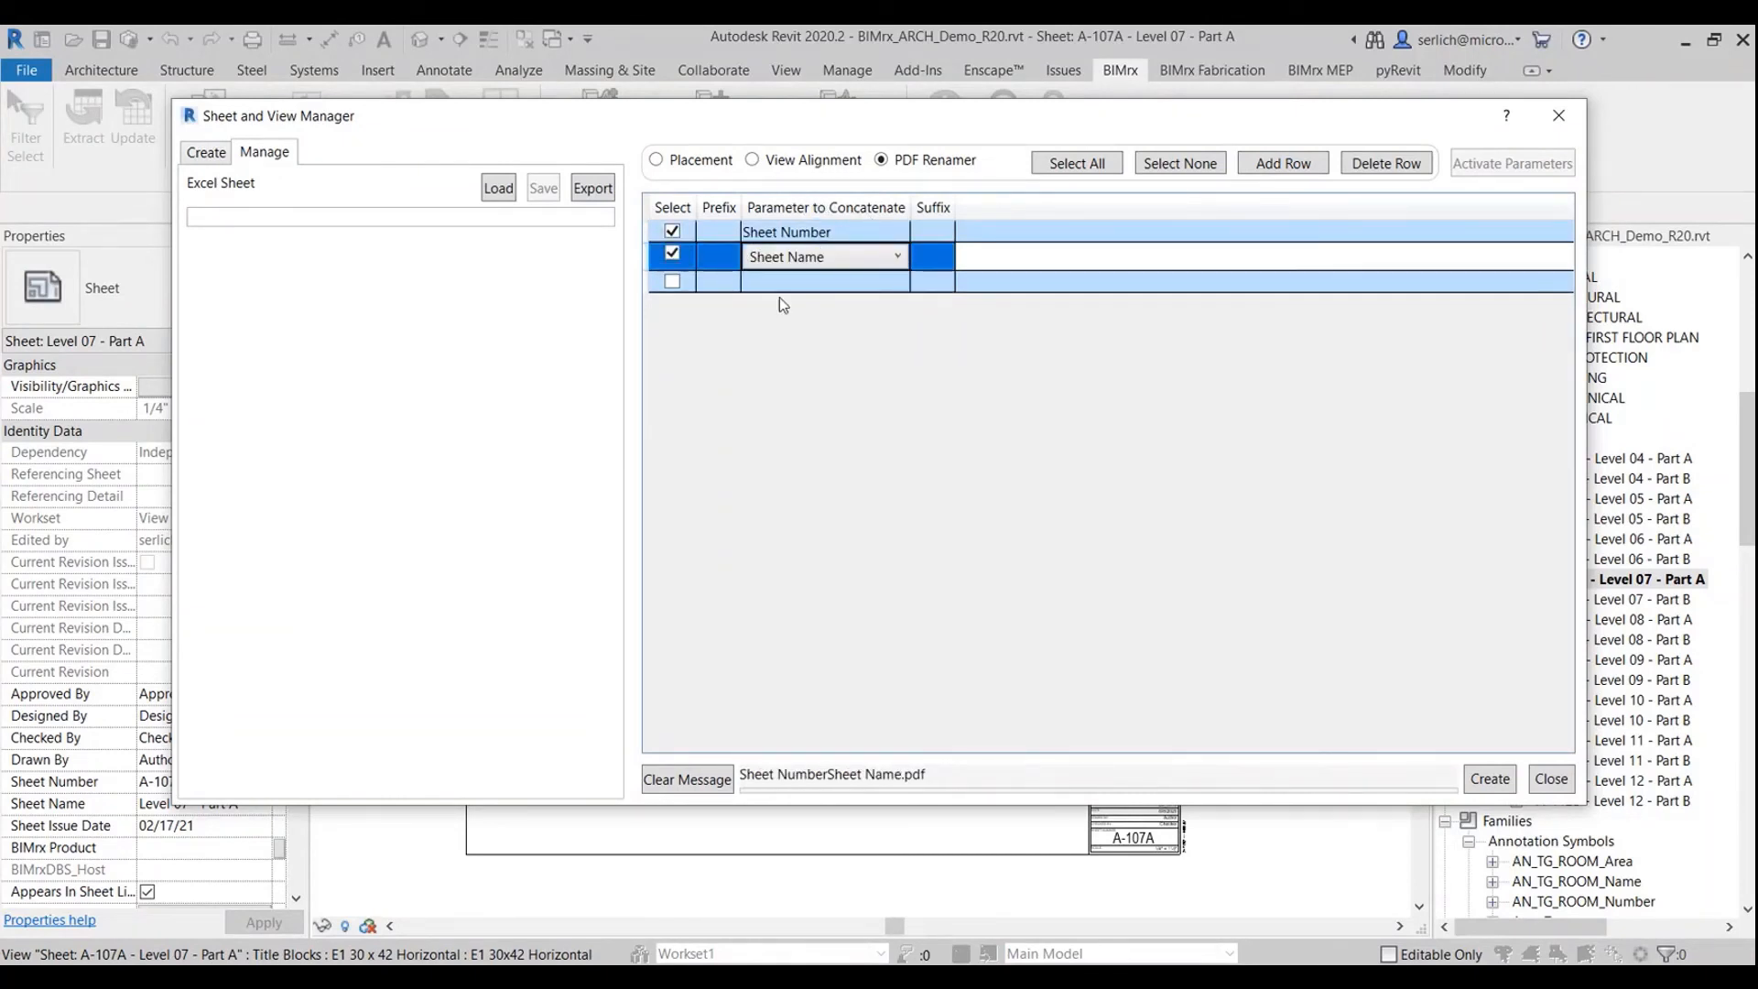
{"action": "left_click", "coordinate": [927, 234]}
{"action": "type", "text": "_"}
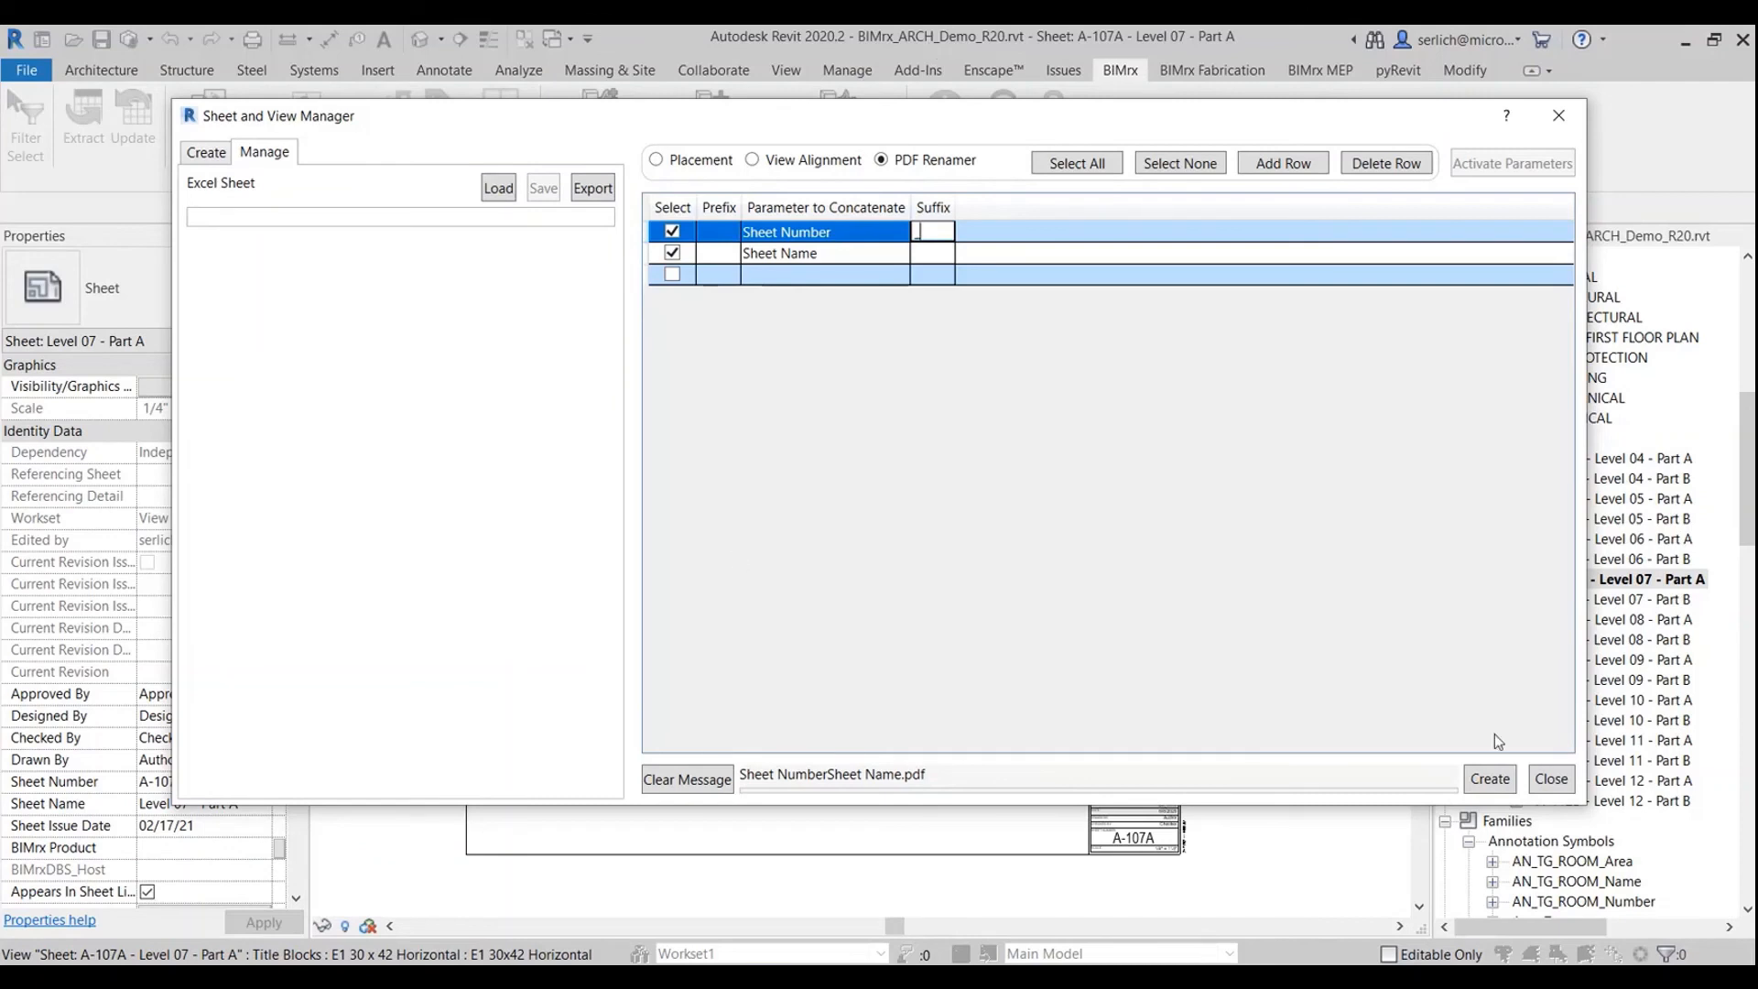
Step: Run the PDF renaming on the "pdf rename" folder inside BIMrx Demo
{"action": "left_click", "coordinate": [1503, 790]}
{"action": "double_click", "coordinate": [595, 503]}
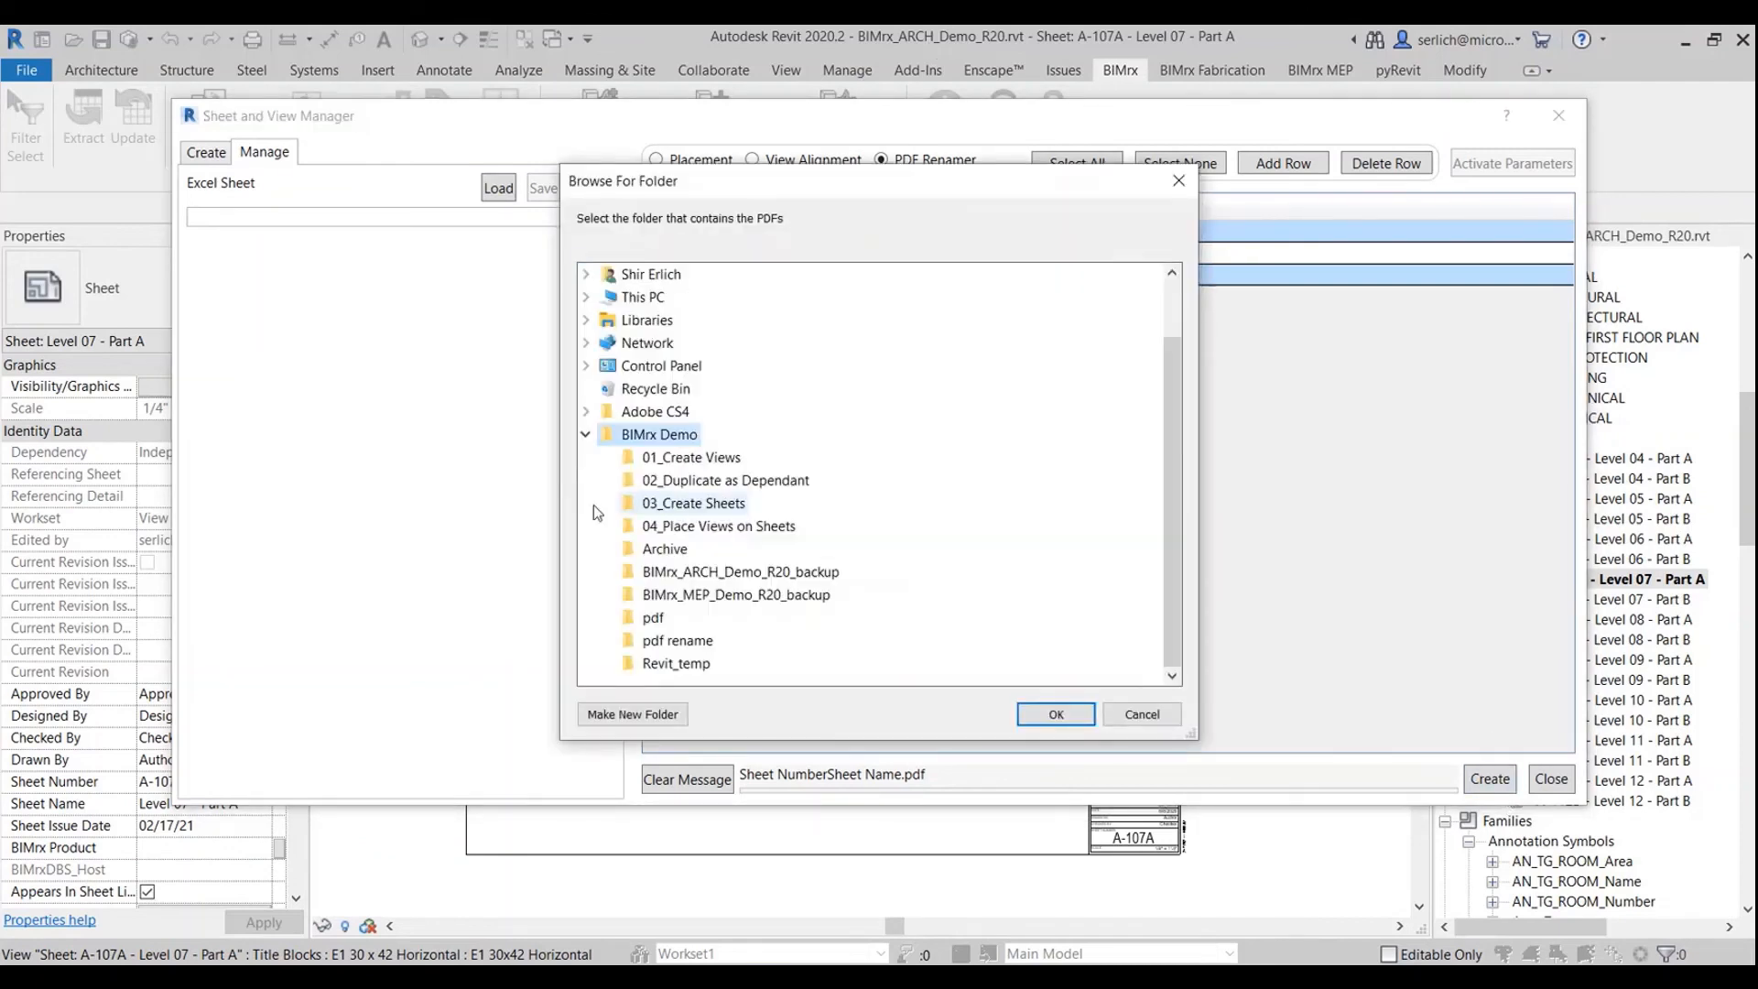
{"action": "left_click", "coordinate": [682, 640]}
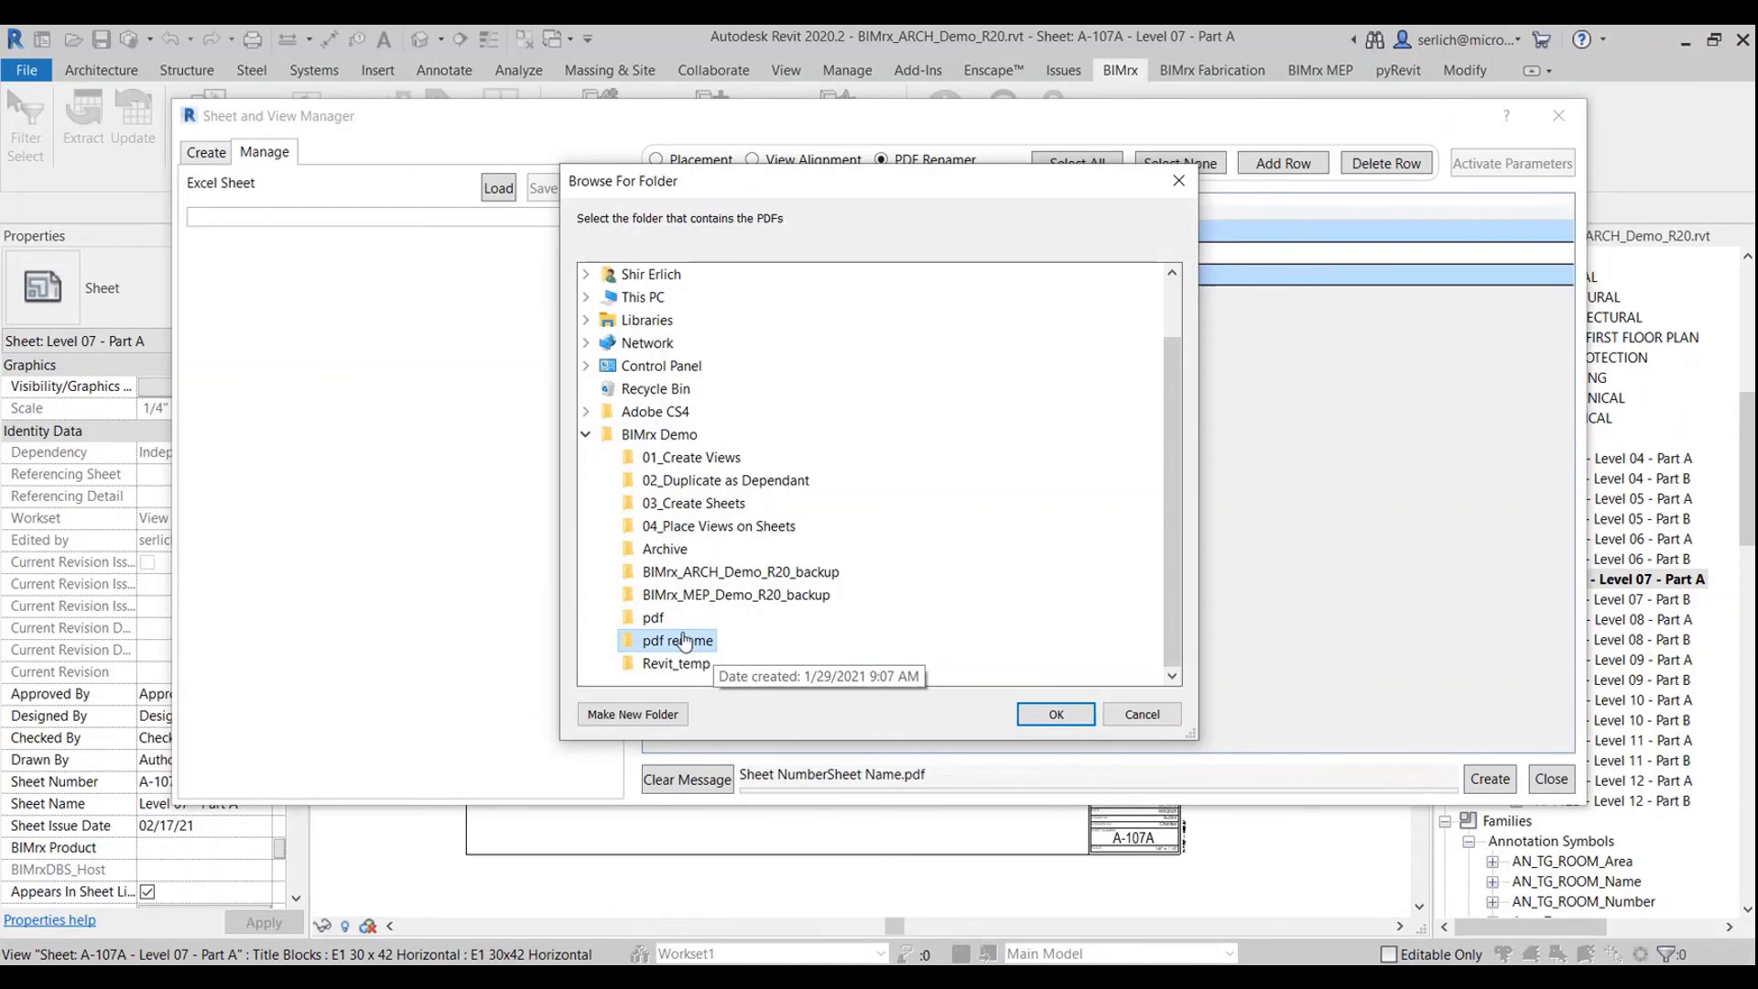
{"action": "left_click", "coordinate": [1080, 721]}
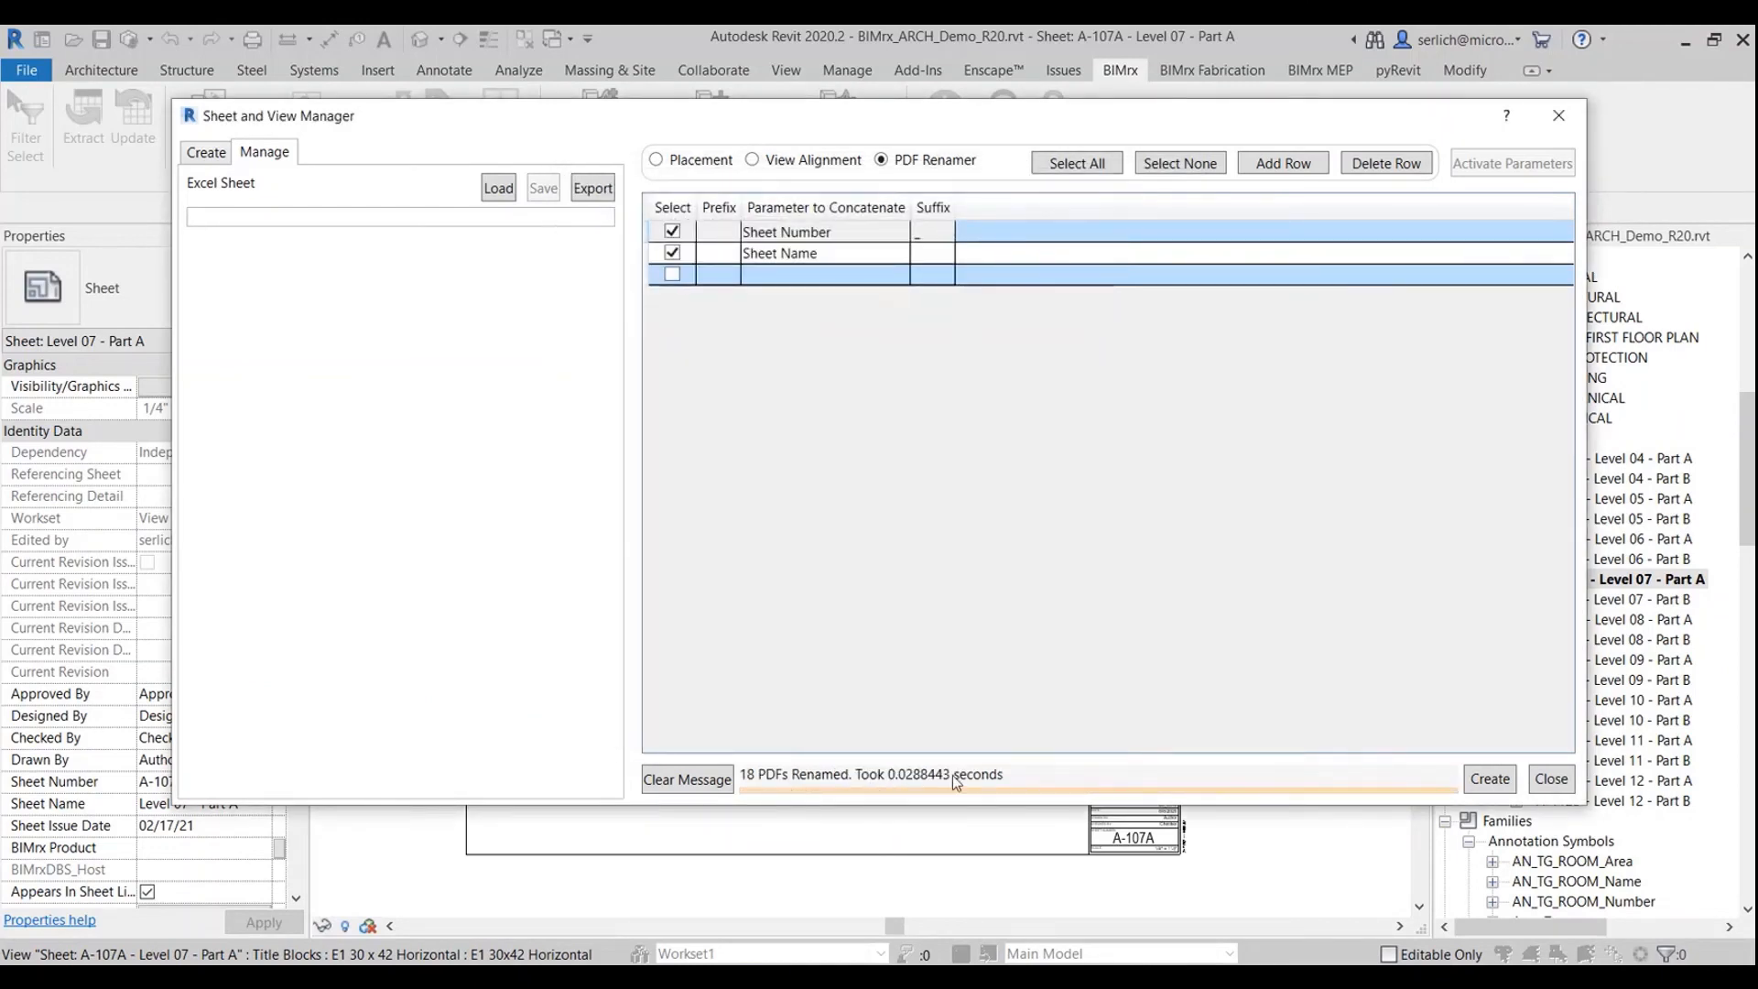
Step: Check the file names in the "pdf rename" folder in File Explorer, then return to Revit and close the Sheet and View Manager
{"action": "left_click", "coordinate": [932, 976]}
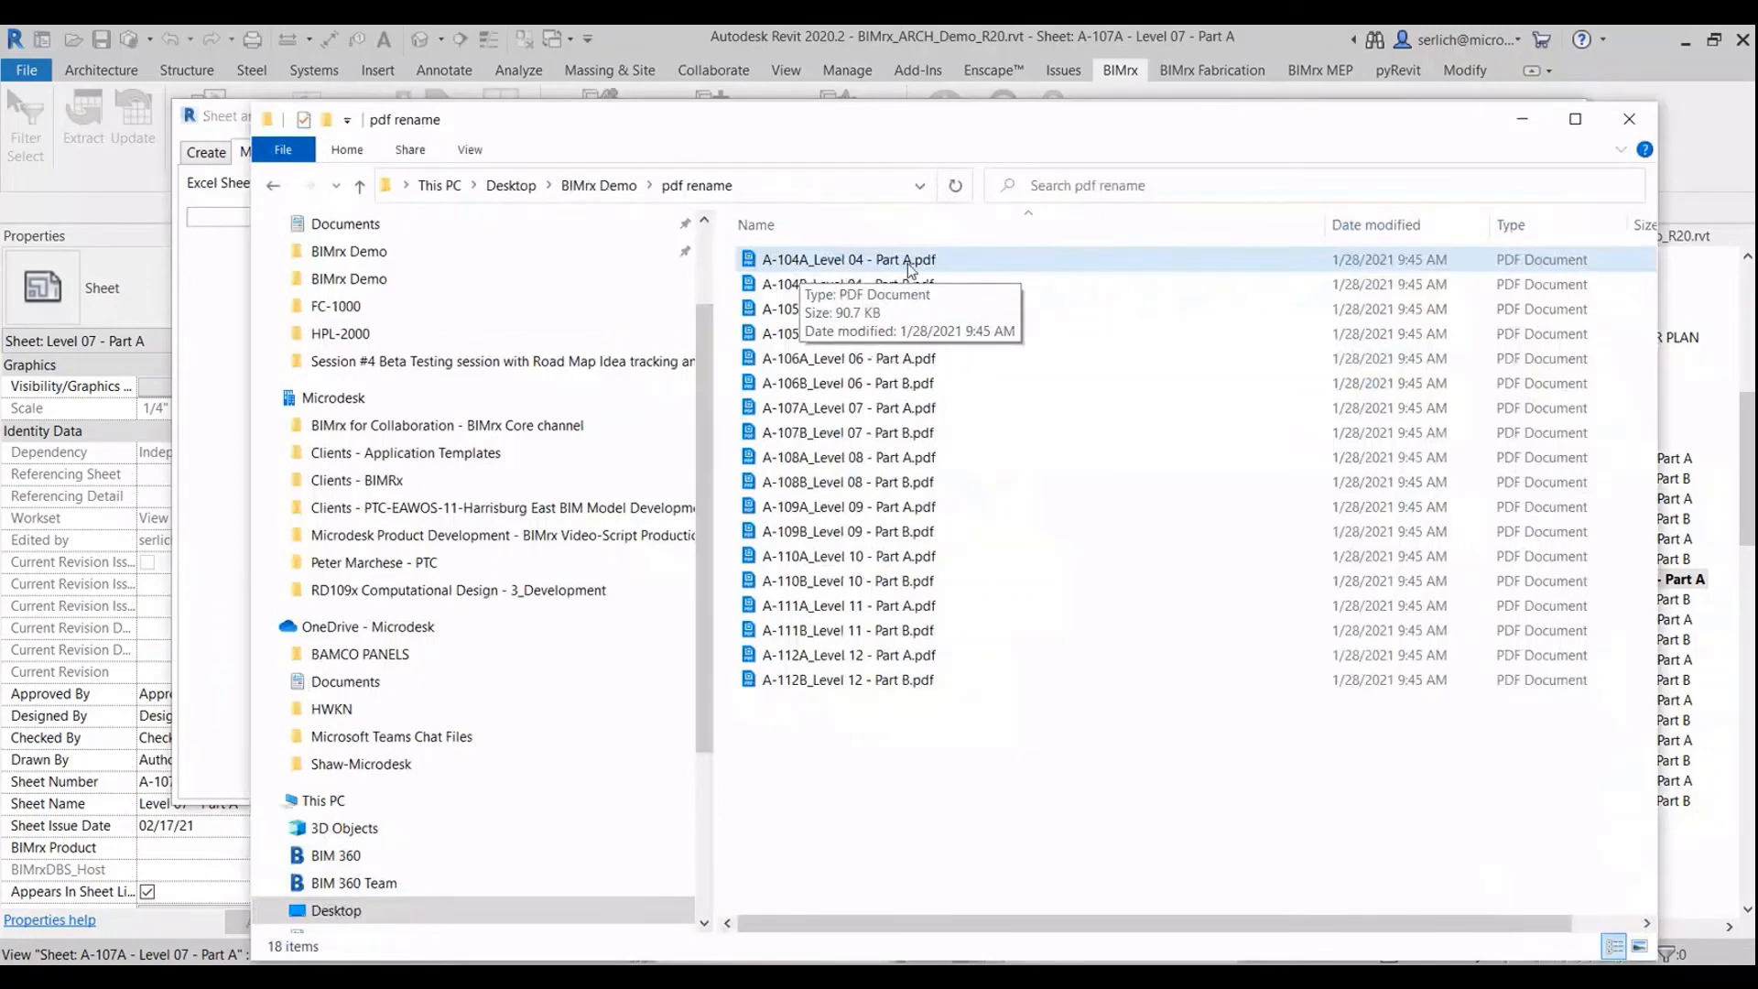
{"action": "left_click", "coordinate": [1523, 119]}
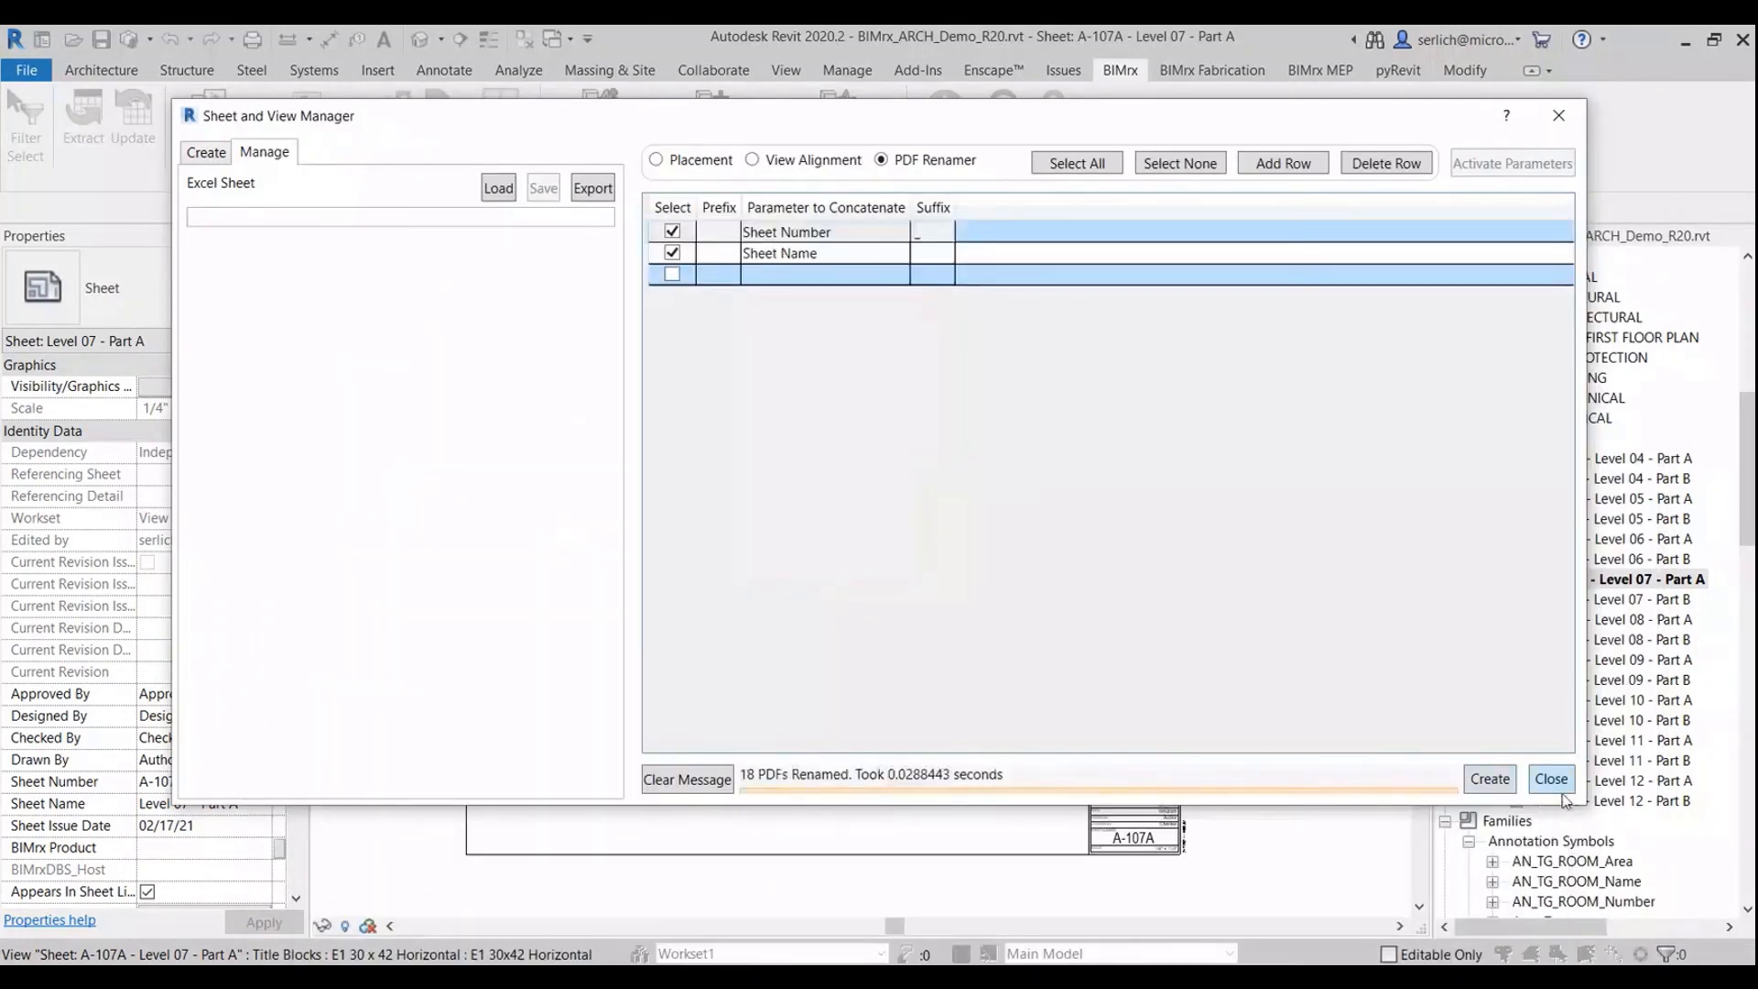
{"action": "left_click", "coordinate": [1551, 777]}
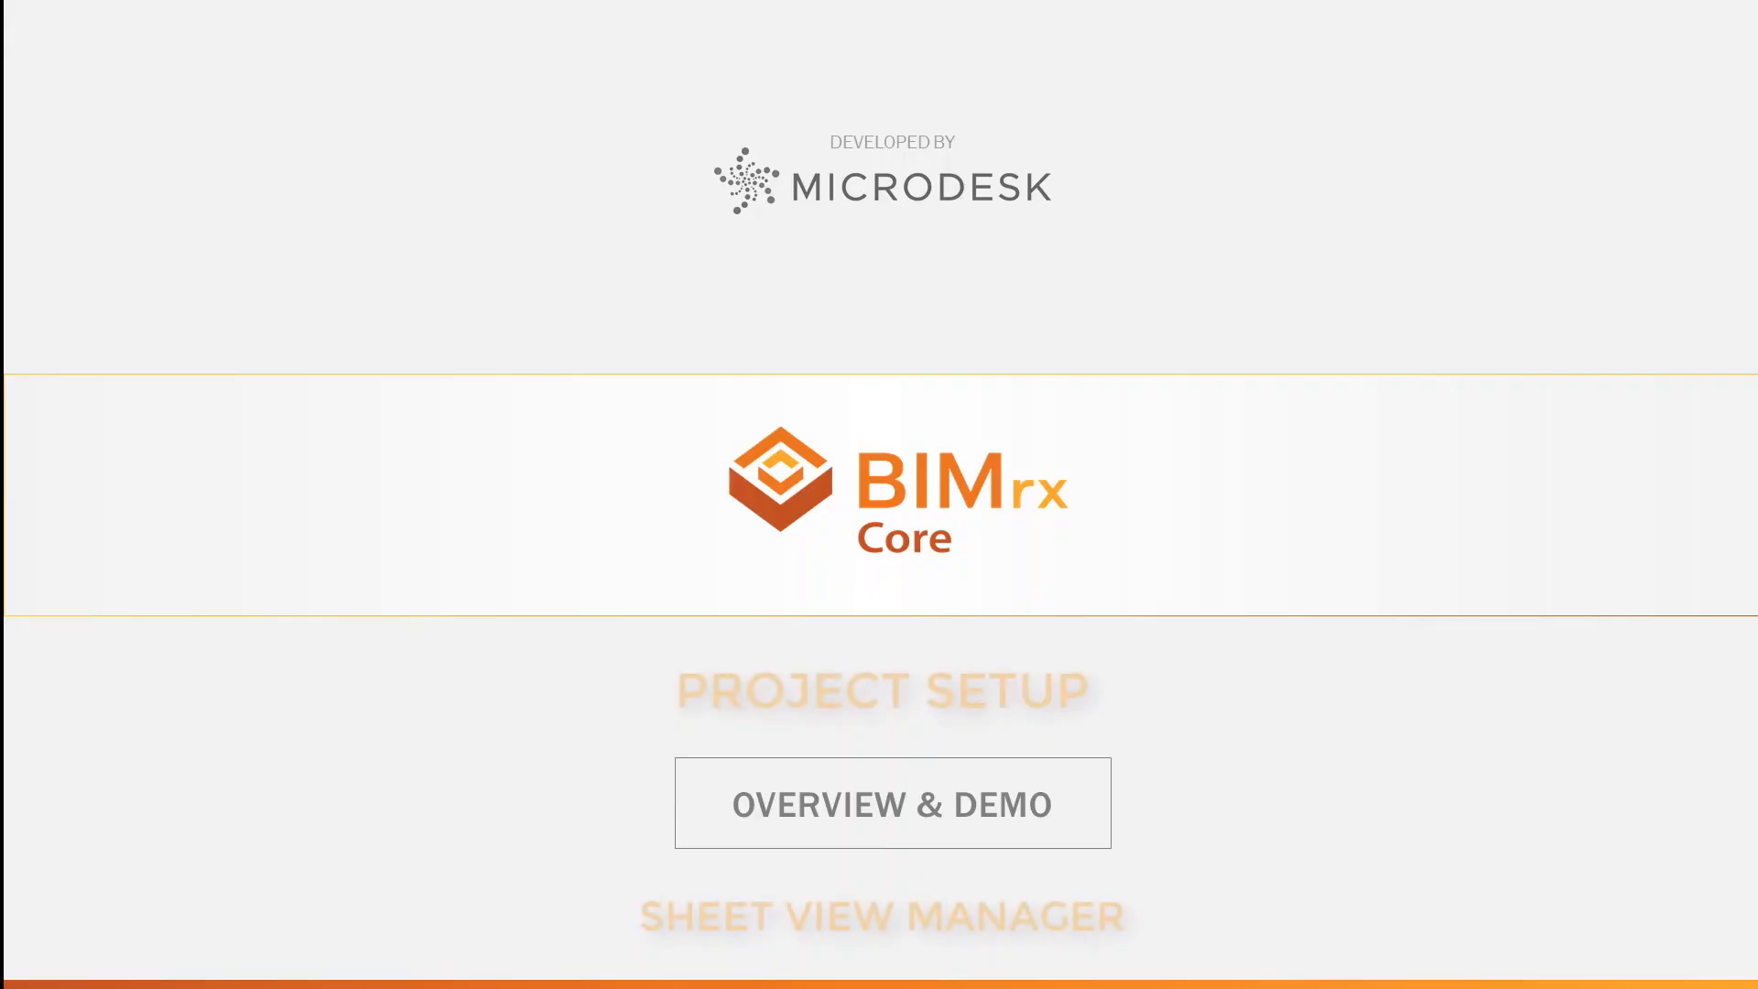